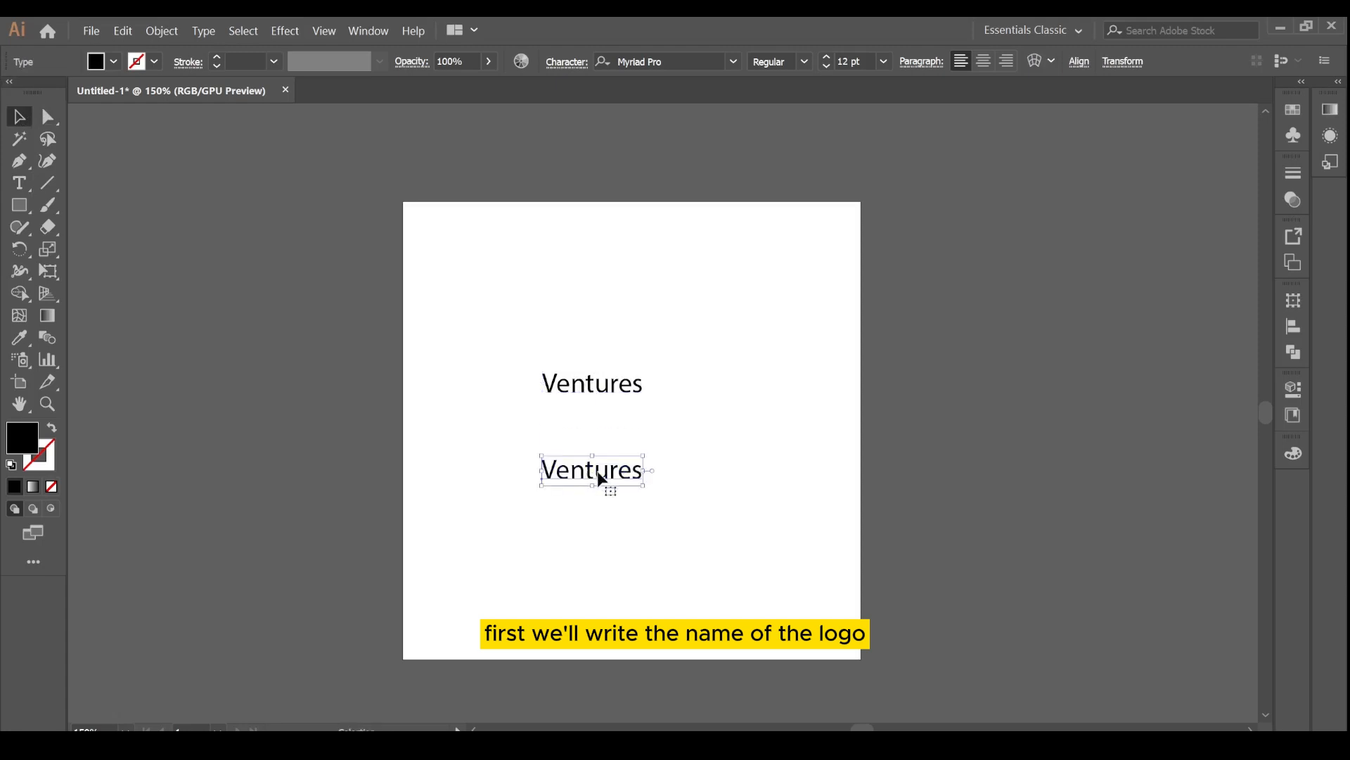
Replace the lower text with the name VENTURES in capital letters.
double_click(600, 479)
type("VENTU")
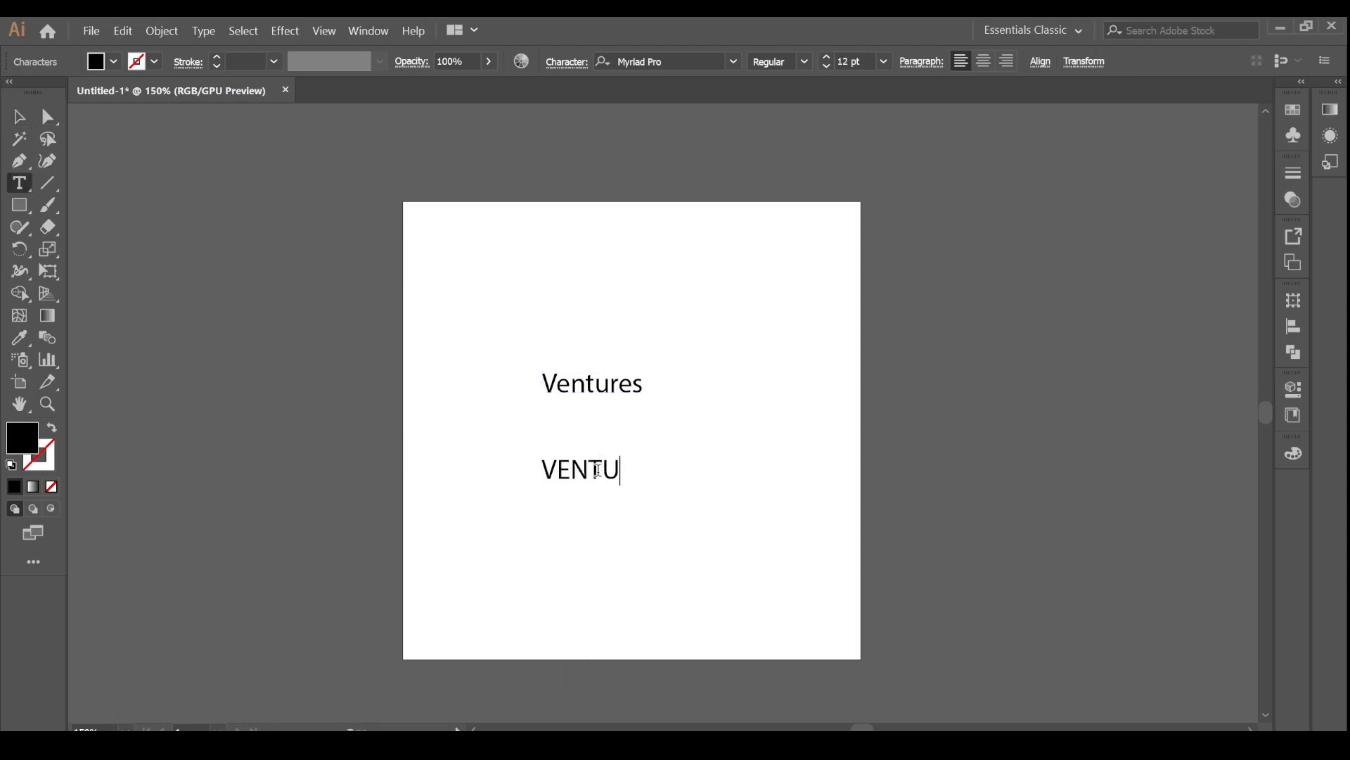
left_click(798, 470)
Remove the original Ventures text and set the capitalised VENTURES text to 16 pt.
left_click(19, 116)
left_click_drag(605, 464, 415, 201)
left_click(584, 387)
key("ctrl+x")
key("ctrl+=")
double_click(615, 385)
left_click(828, 57)
left_click(828, 57)
left_click(828, 57)
left_click(827, 57)
key("Escape")
double_click(692, 190)
key("Escape")
Apply the Berlin Sans FB Demi Bold font to the VENTURES text.
left_click(733, 62)
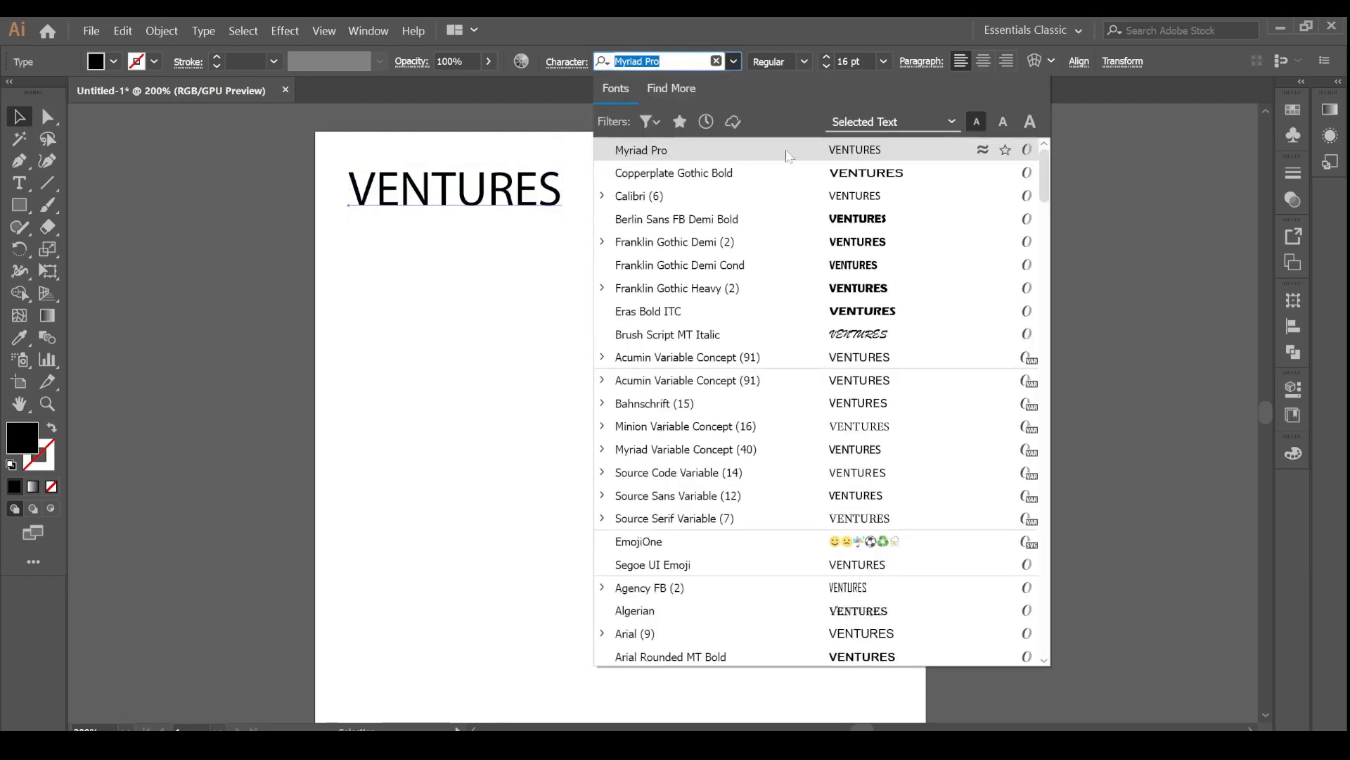
left_click(870, 220)
Duplicate VENTURES below itself and apply Franklin Gothic Heavy to the copy.
left_click_drag(485, 211, 490, 269)
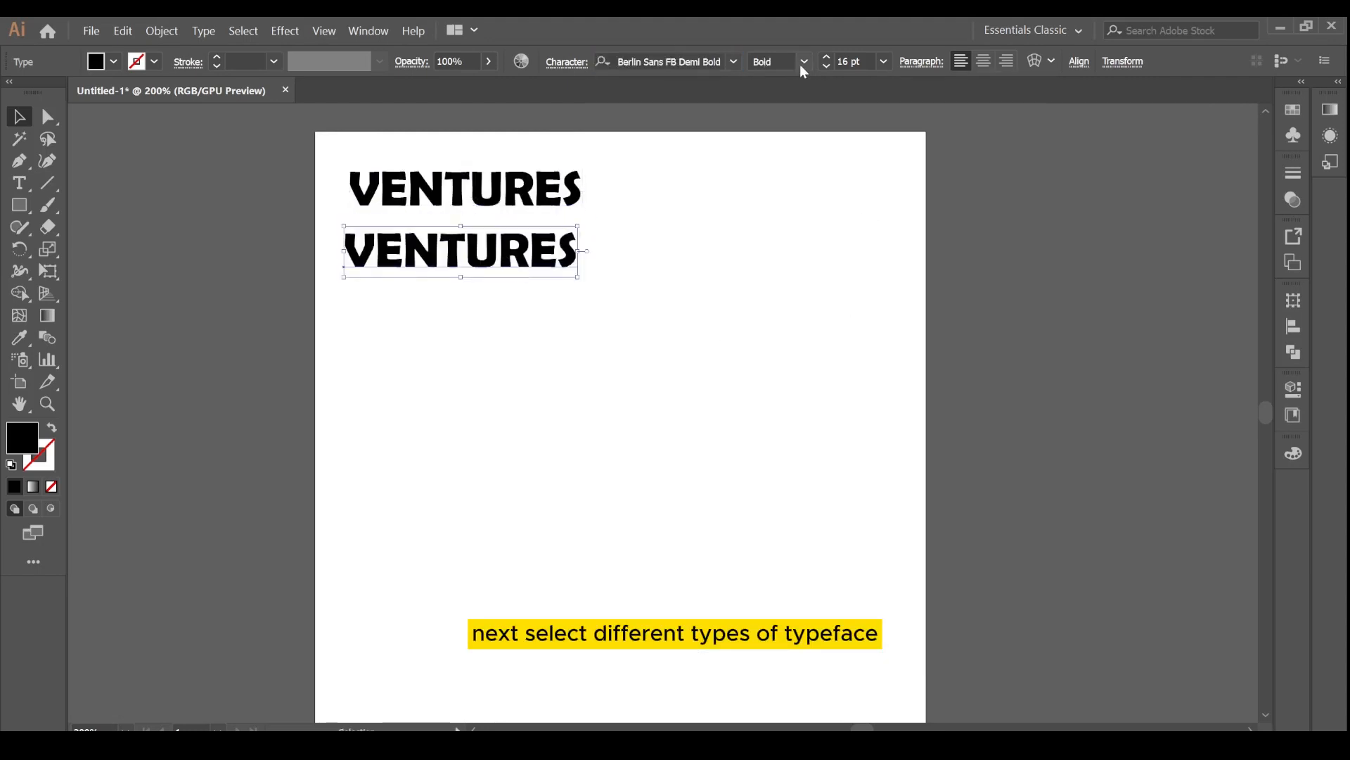
left_click(731, 62)
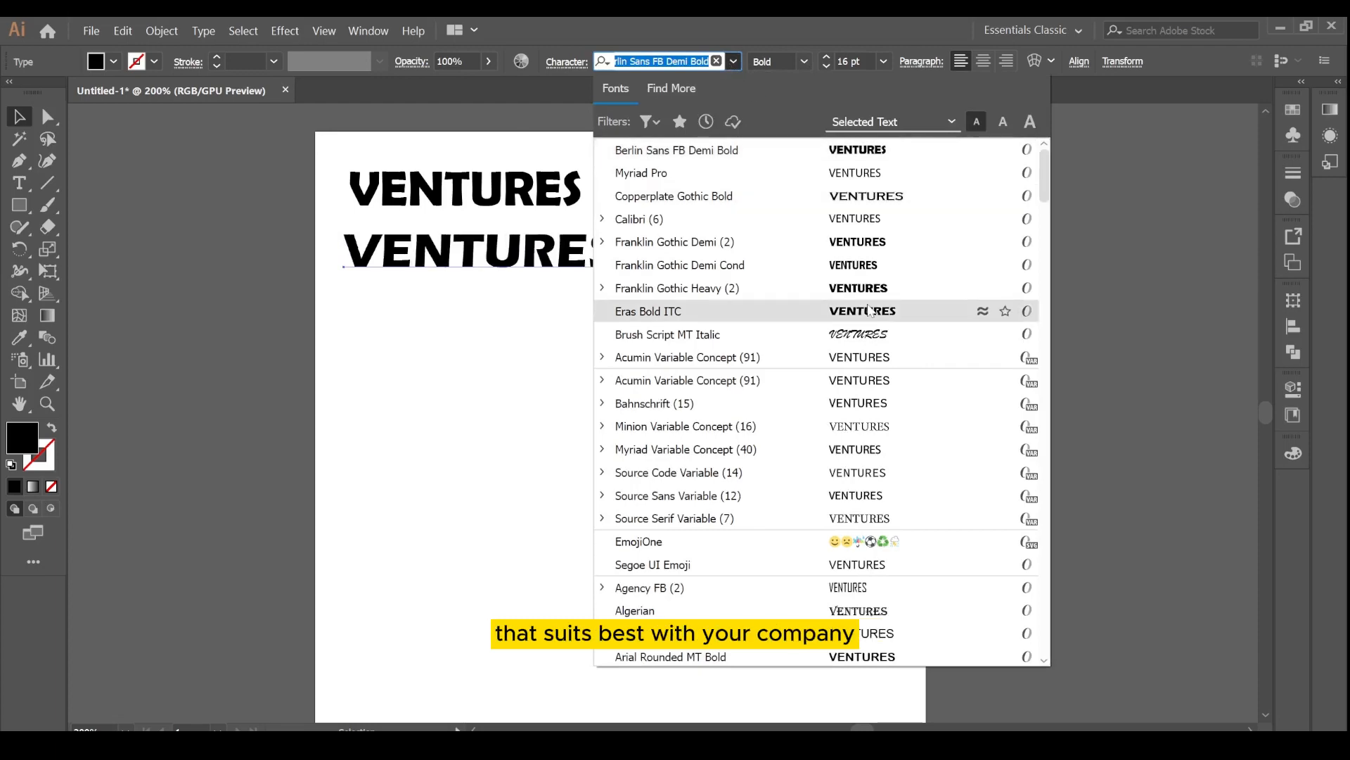
left_click(867, 287)
Make a third VENTURES copy below and browse the font list to give it a Myriad Regular font.
left_click_drag(448, 255, 443, 309)
left_click(733, 62)
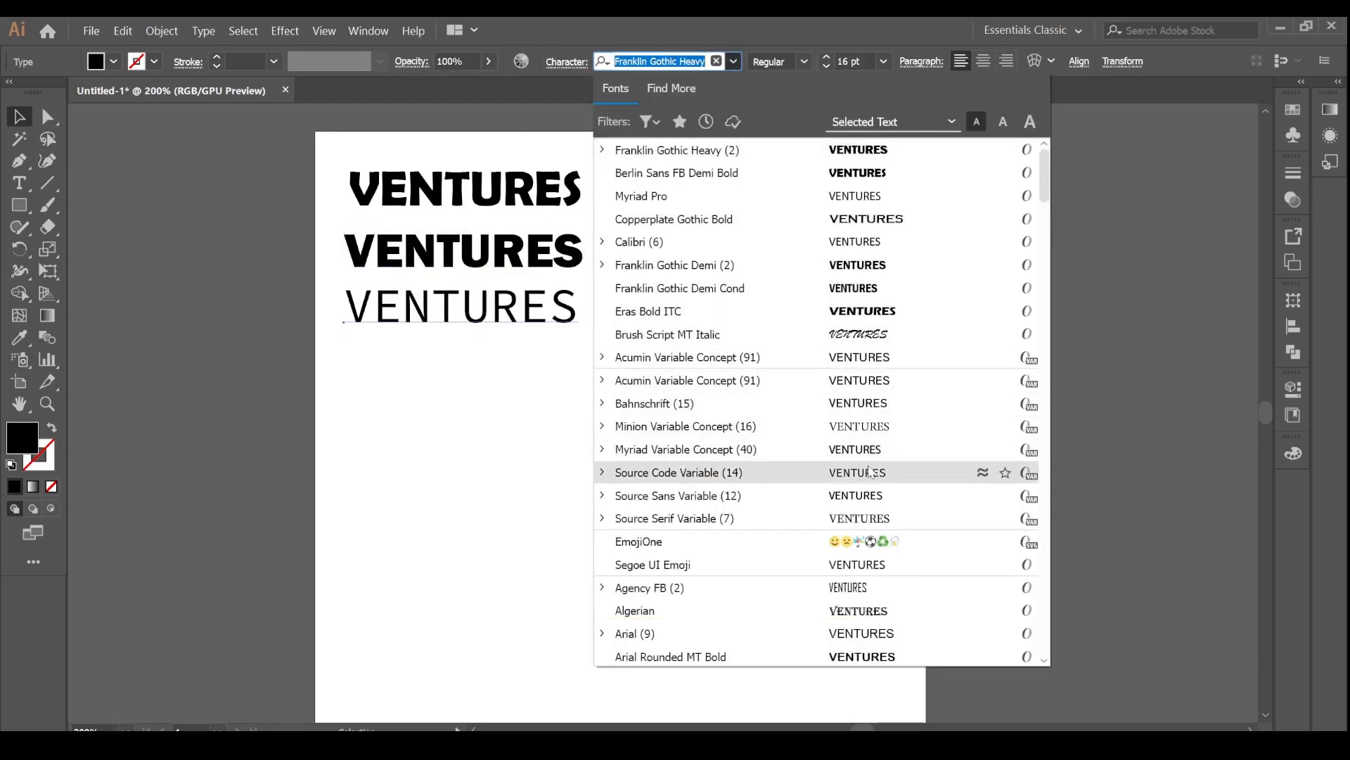
scroll(853, 598, "down", 4)
scroll(853, 589, "down", 1)
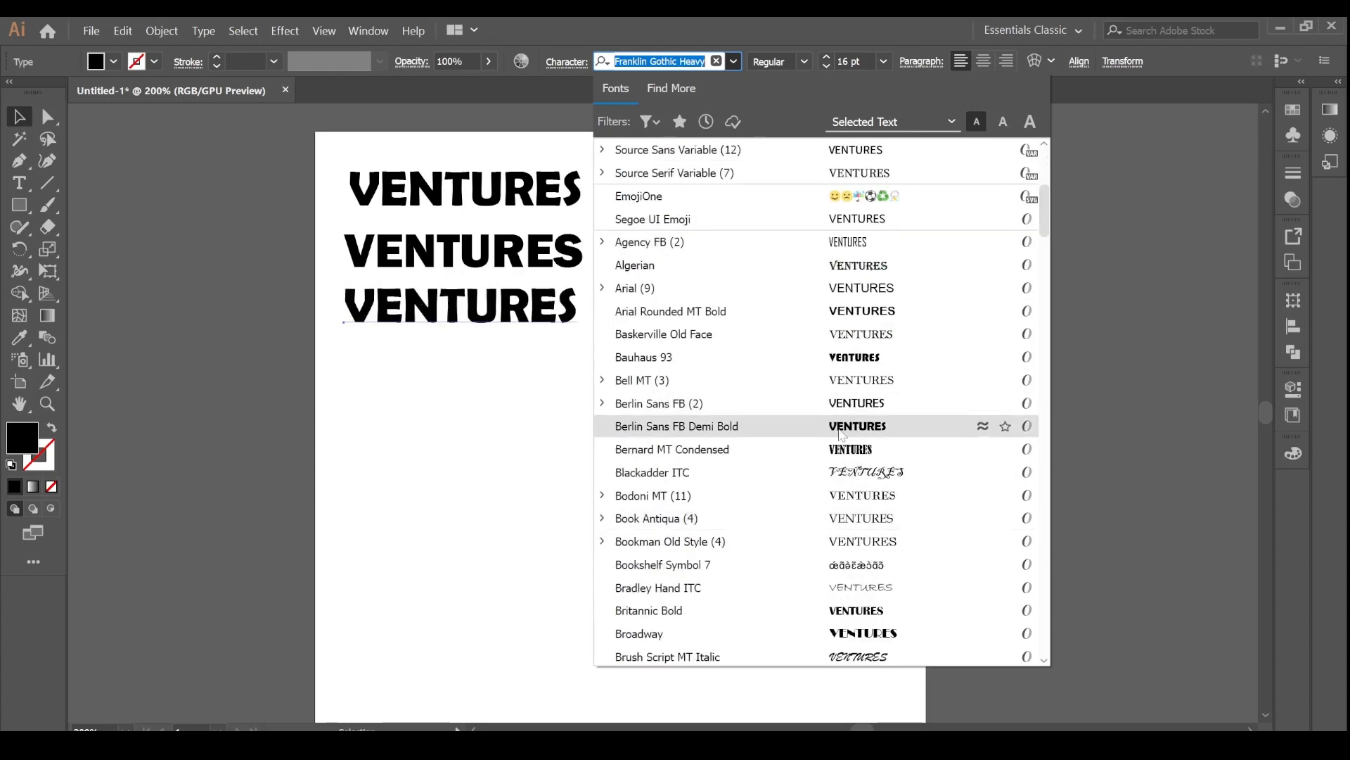
scroll(841, 434, "down", 13)
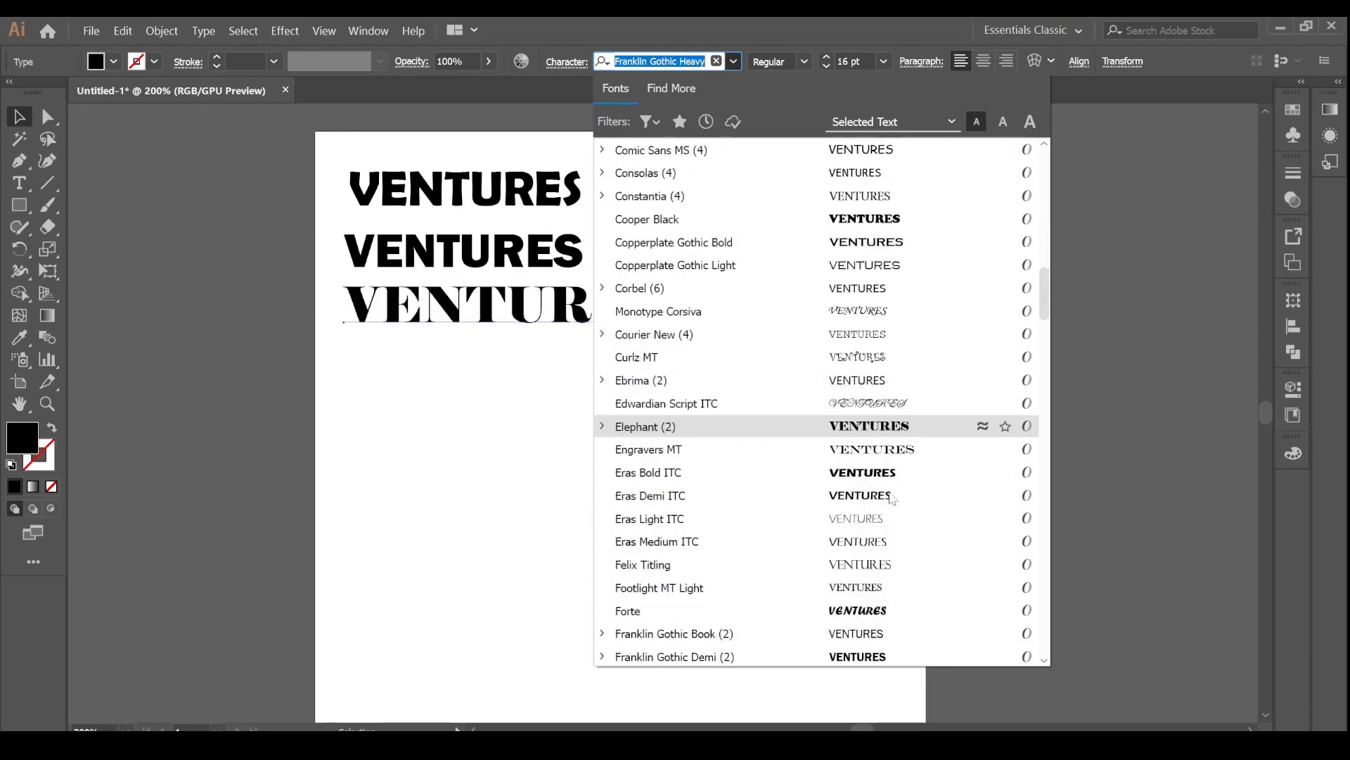
scroll(891, 498, "down", 1)
scroll(886, 547, "down", 9)
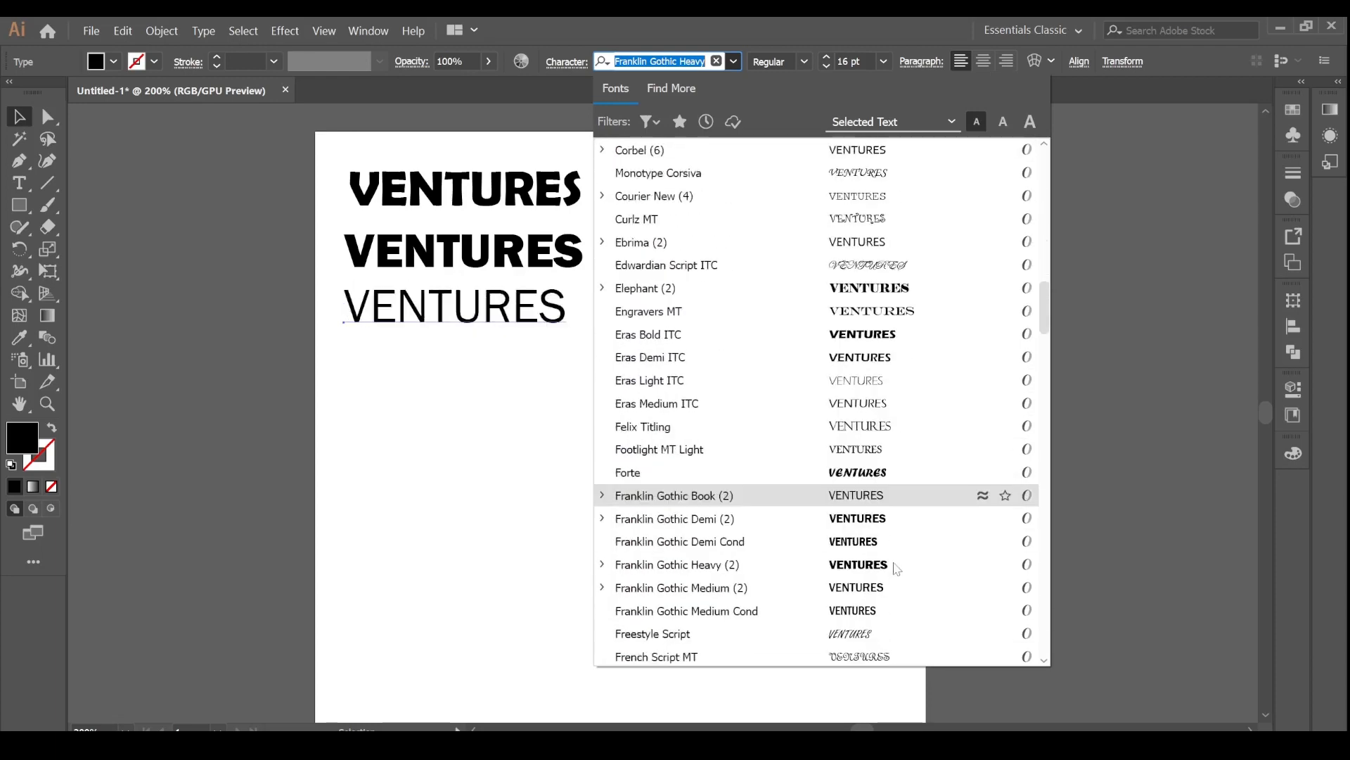
scroll(903, 588, "down", 12)
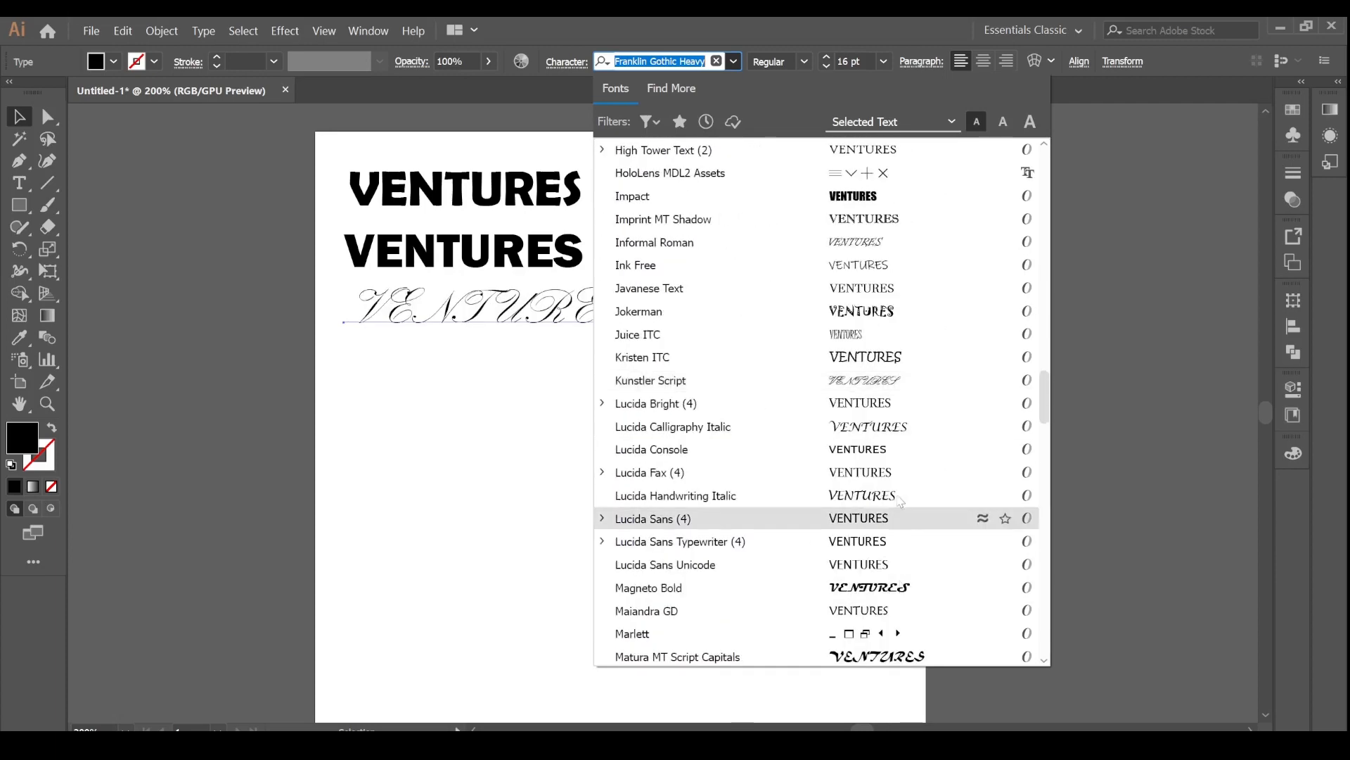
scroll(901, 594, "down", 15)
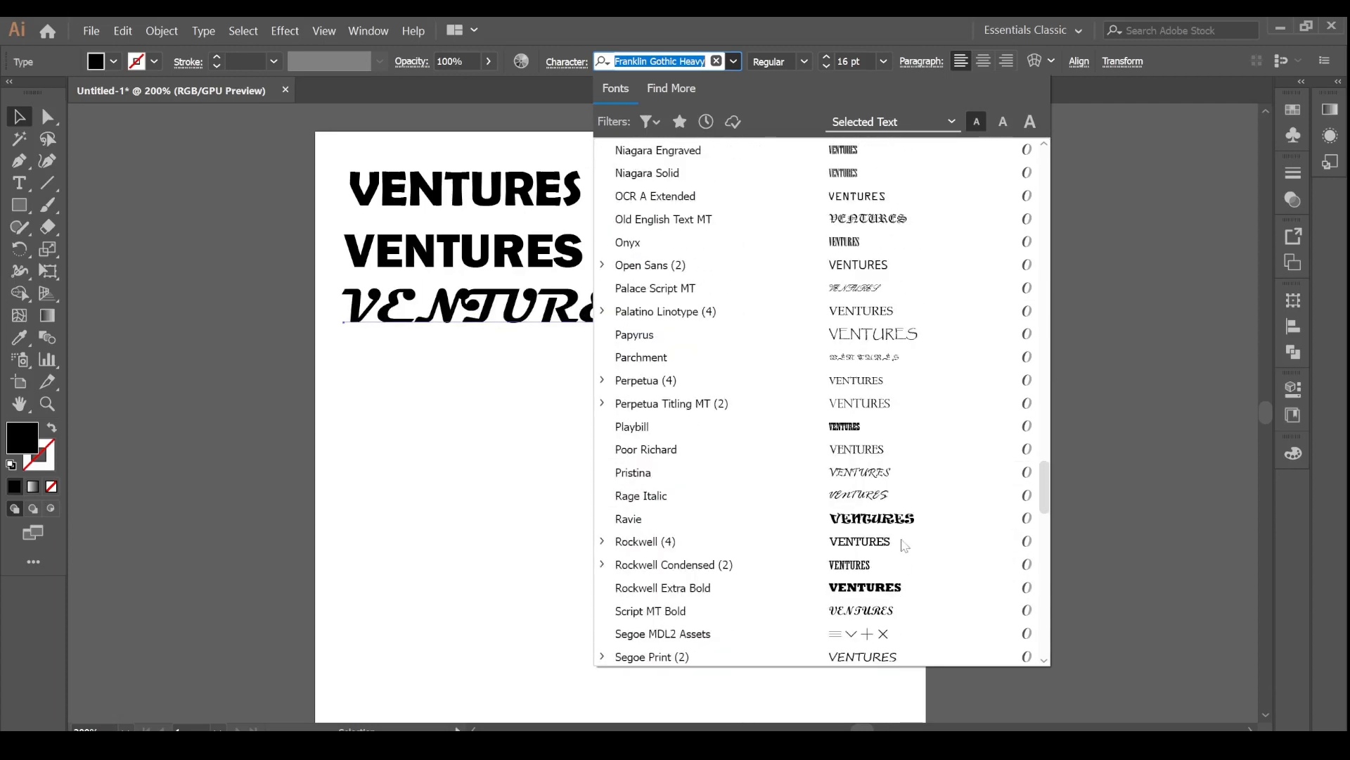
scroll(911, 602, "down", 10)
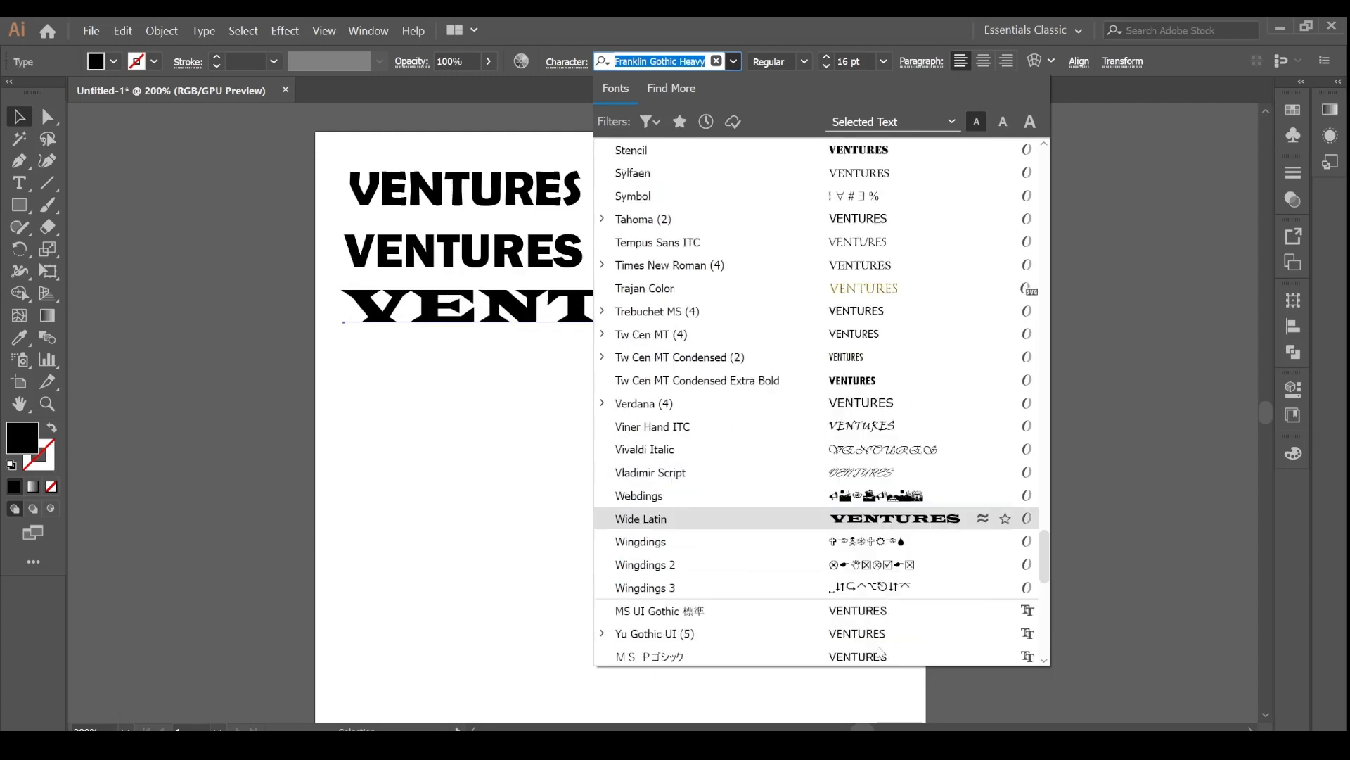
left_click(863, 422)
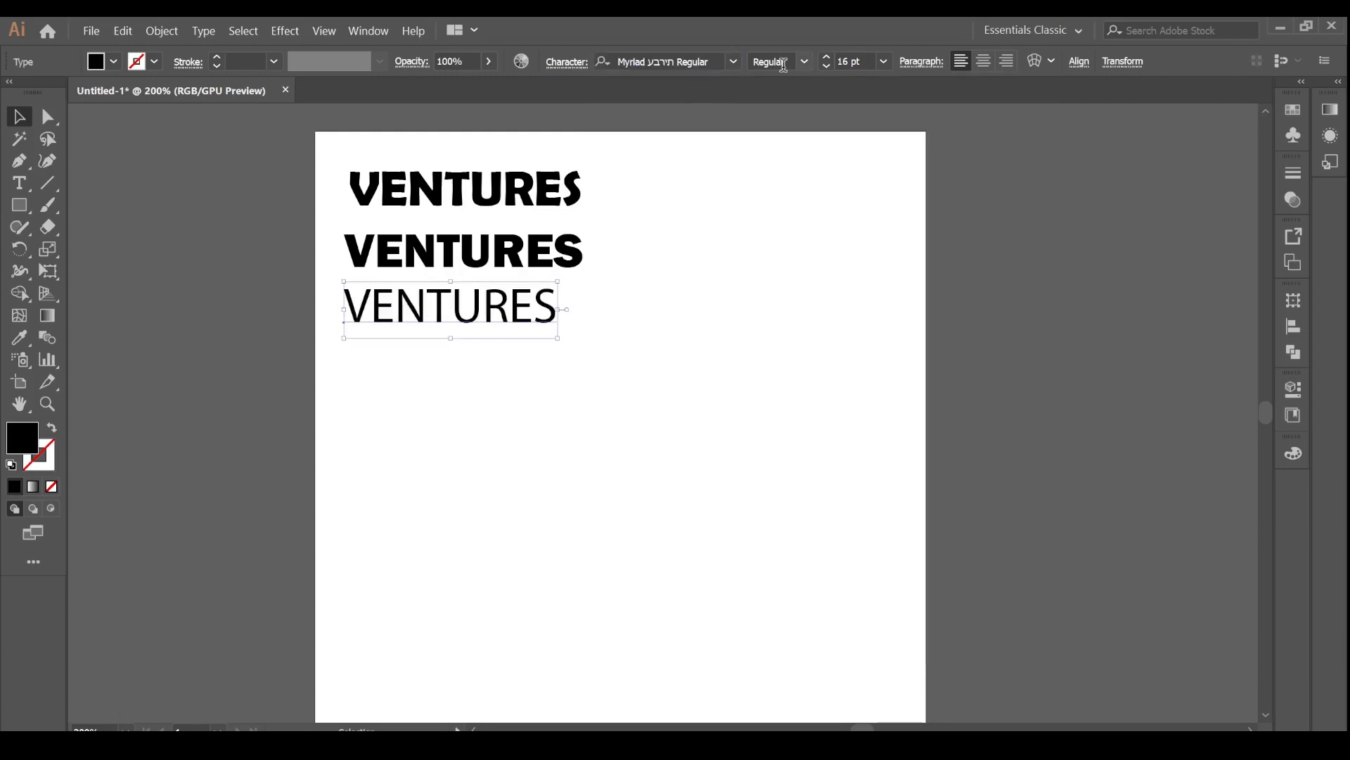
double_click(522, 304)
key("Escape")
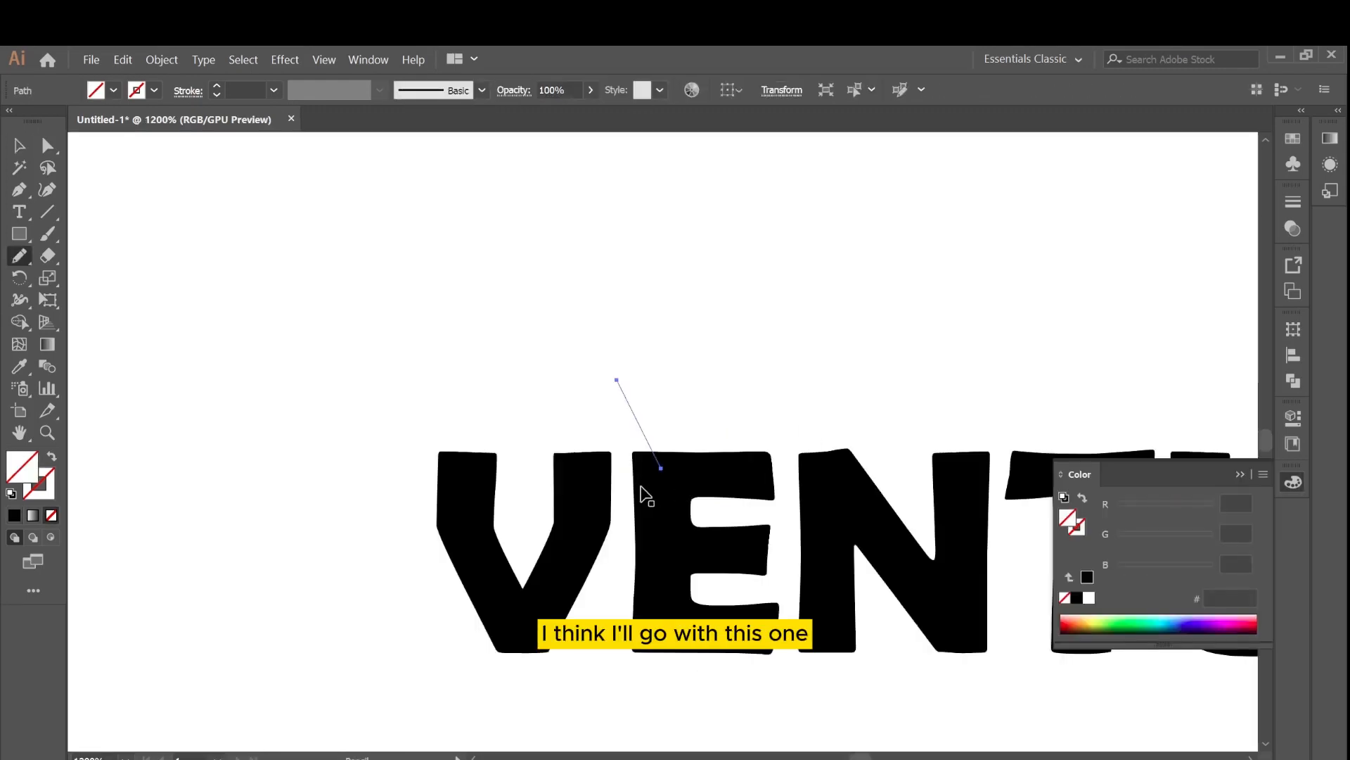
Draw a curled swash rising from the top of the V with the Pencil and fill it black.
key("ctrl+z")
left_click_drag(554, 457, 618, 401)
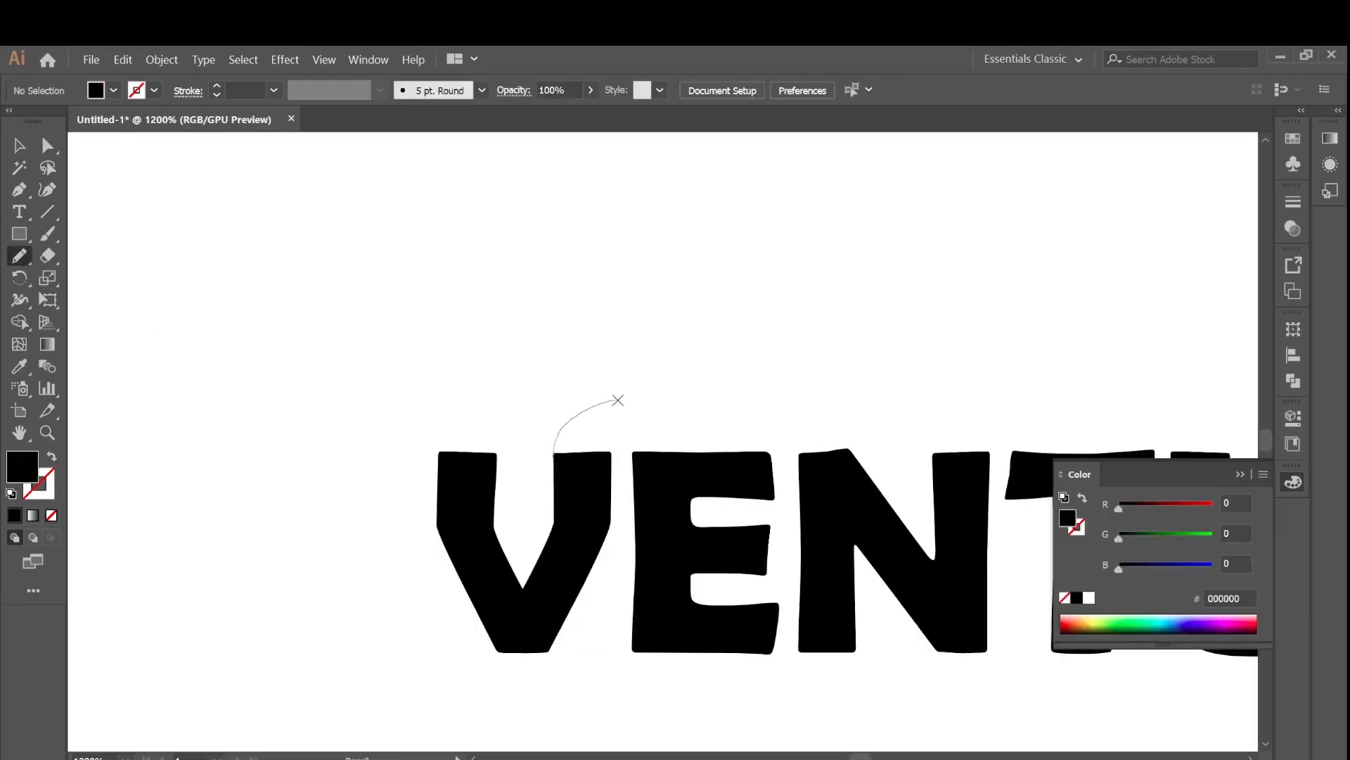
left_click_drag(590, 487, 557, 460)
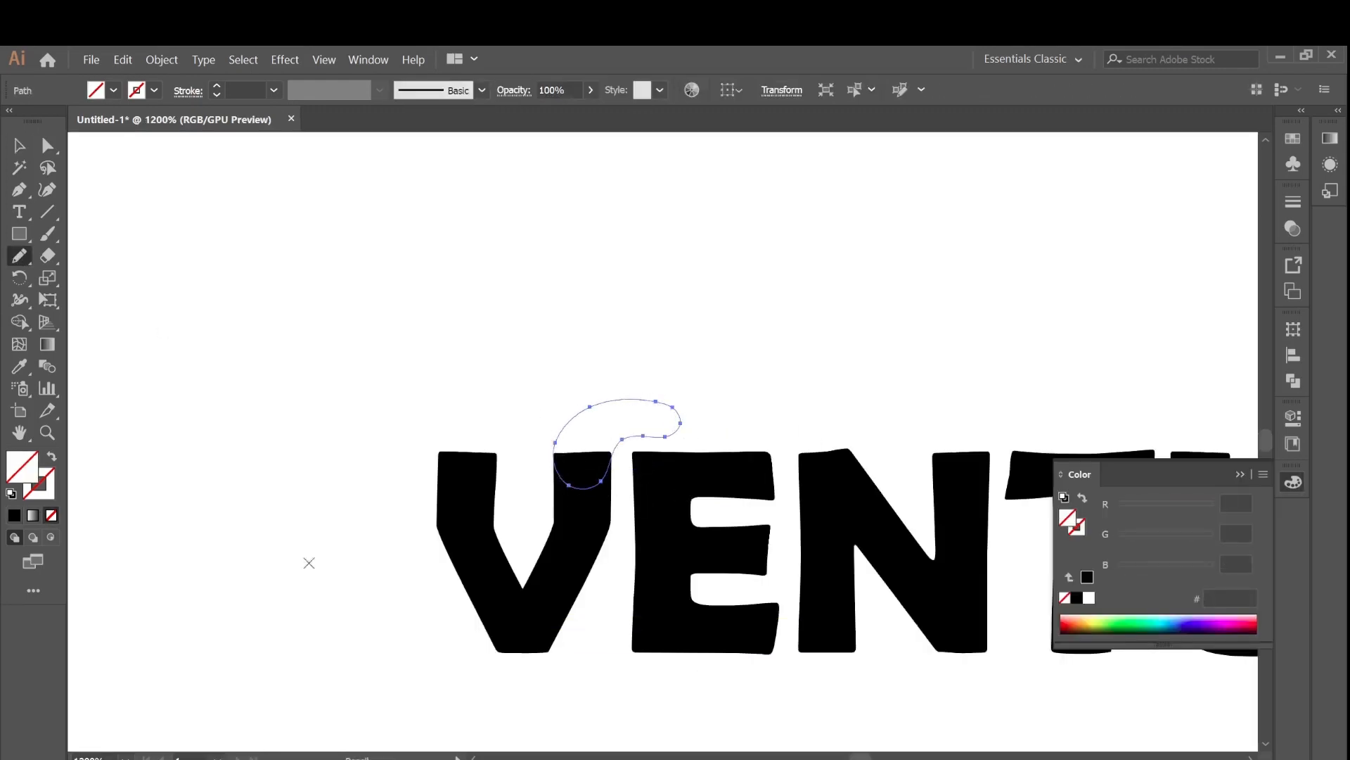
left_click(14, 514)
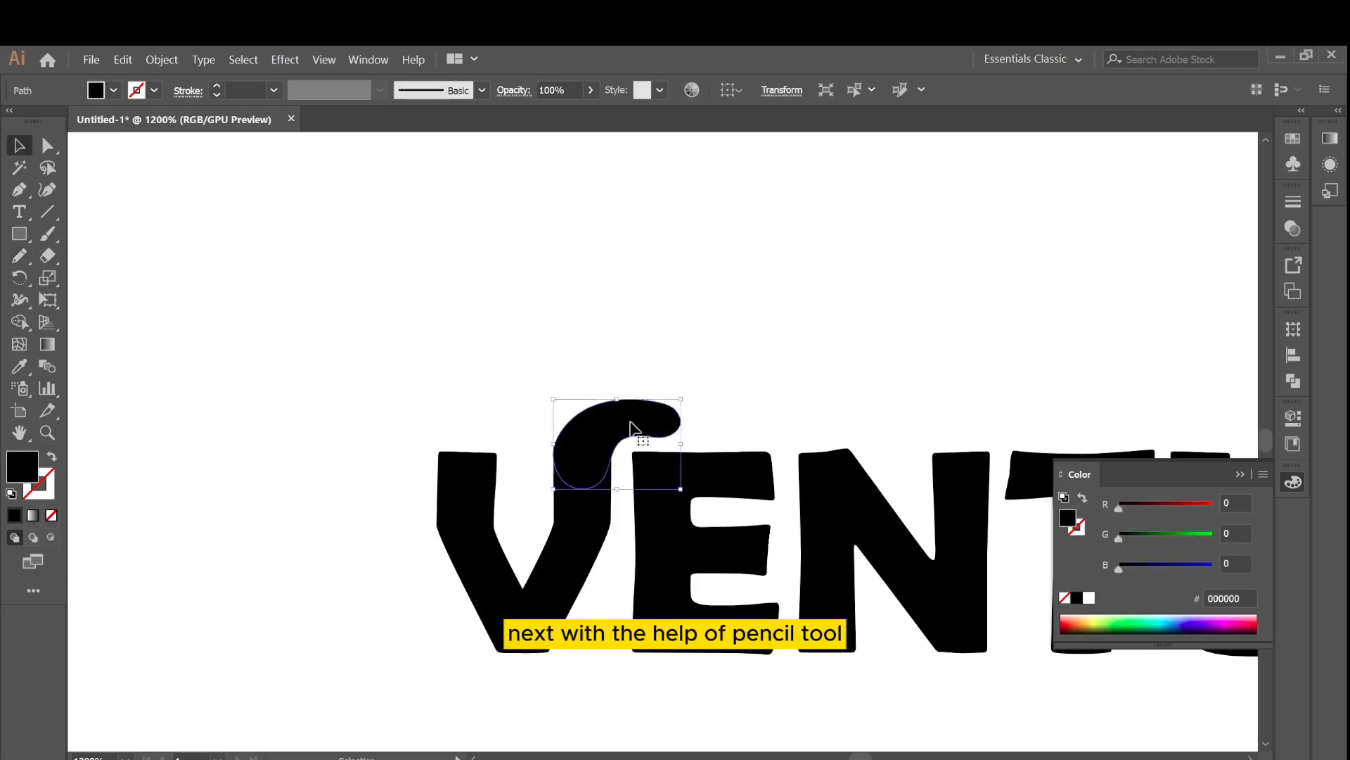
mouse_move(654, 403)
left_mouse_down()
mouse_move(706, 407)
mouse_move(699, 448)
left_mouse_up()
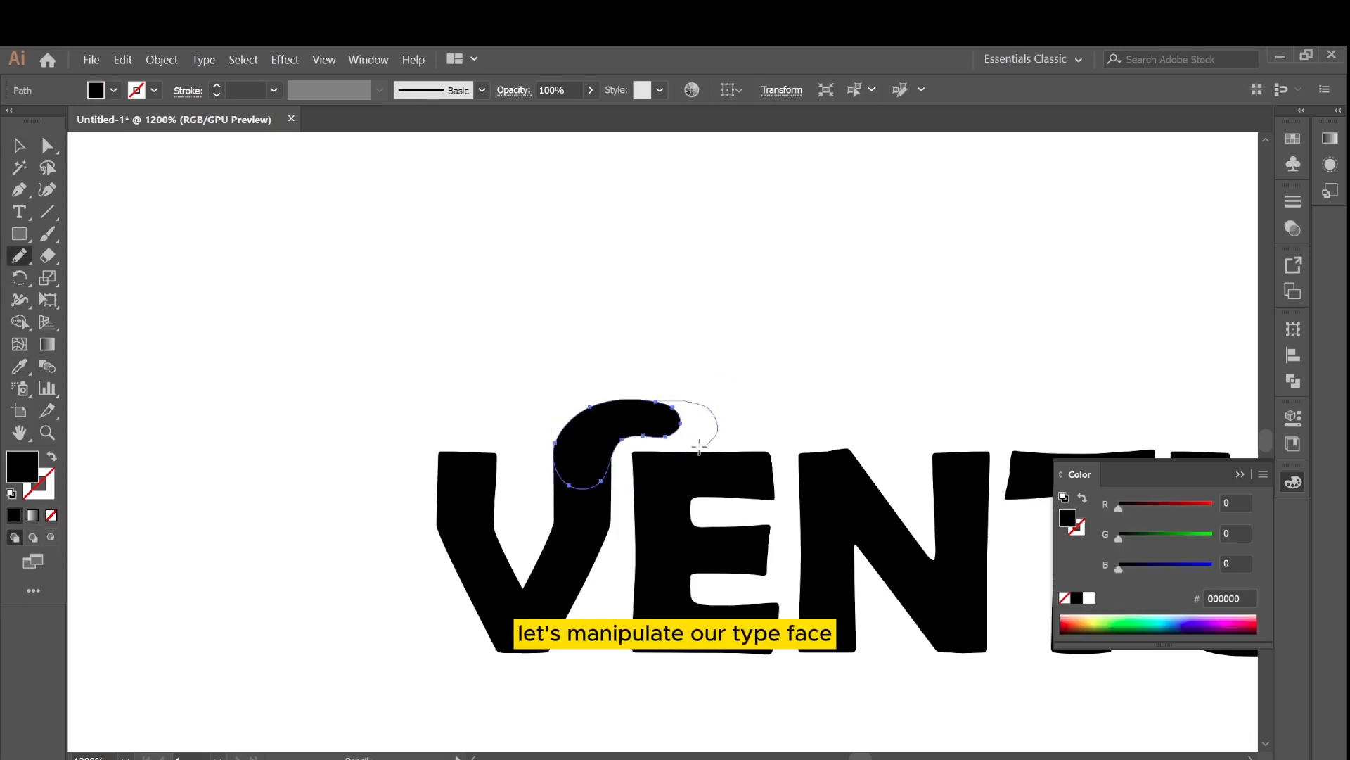
key("ctrl+z")
left_click(19, 145)
left_click(223, 235)
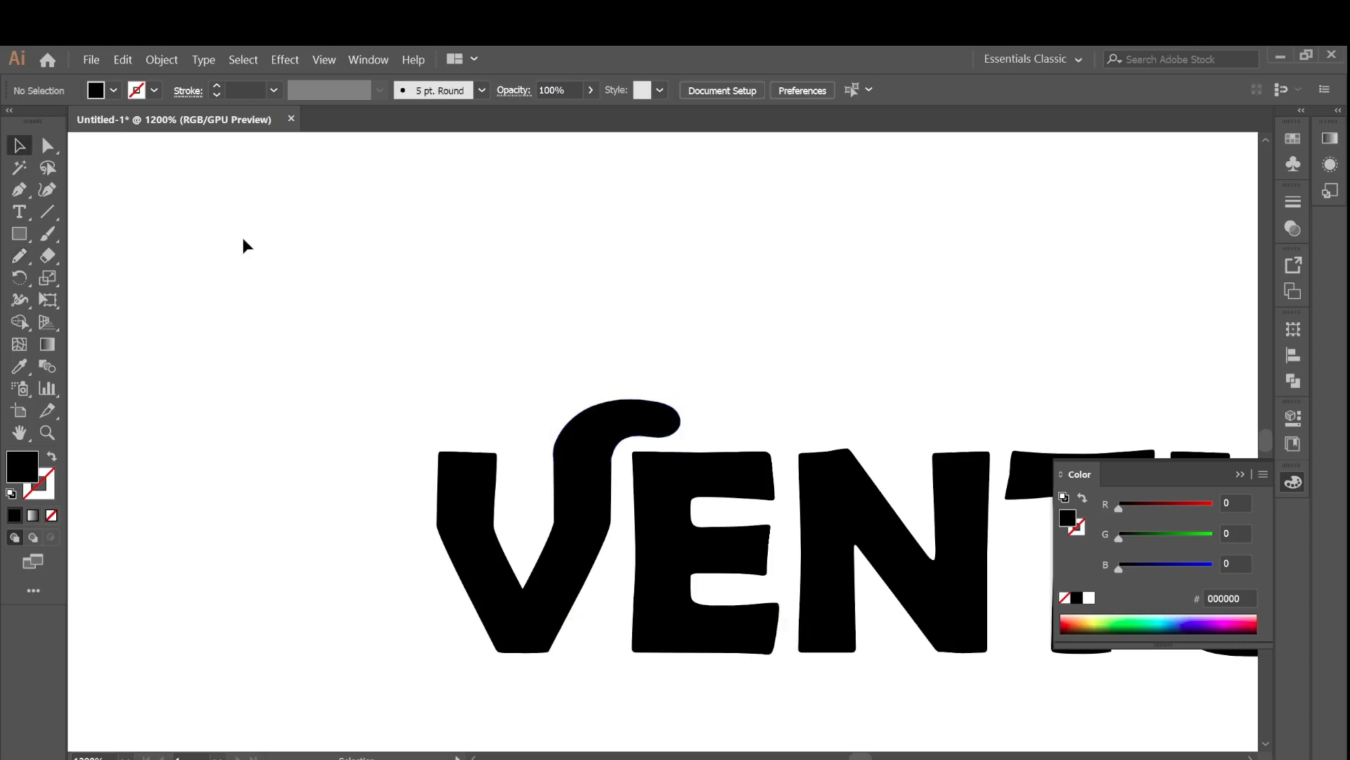
Zoom in to inspect where the swash joins the V.
key("ctrl+minus")
key("ctrl+minus")
key("ctrl+minus")
key("ctrl+minus")
key("ctrl+plus")
key("ctrl+plus")
key("ctrl+plus")
key("ctrl+plus")
key("ctrl+plus")
key("ctrl+plus")
key("ctrl+plus")
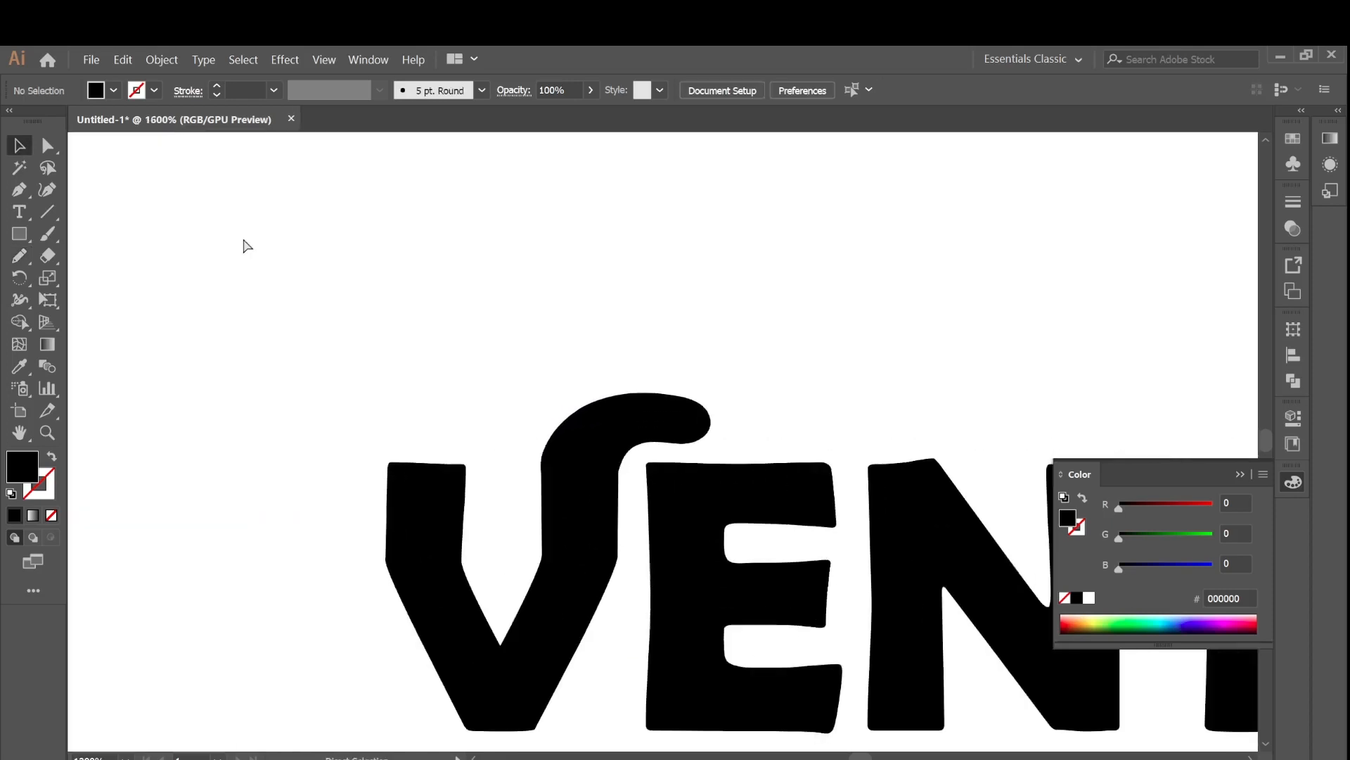
left_click(13, 264)
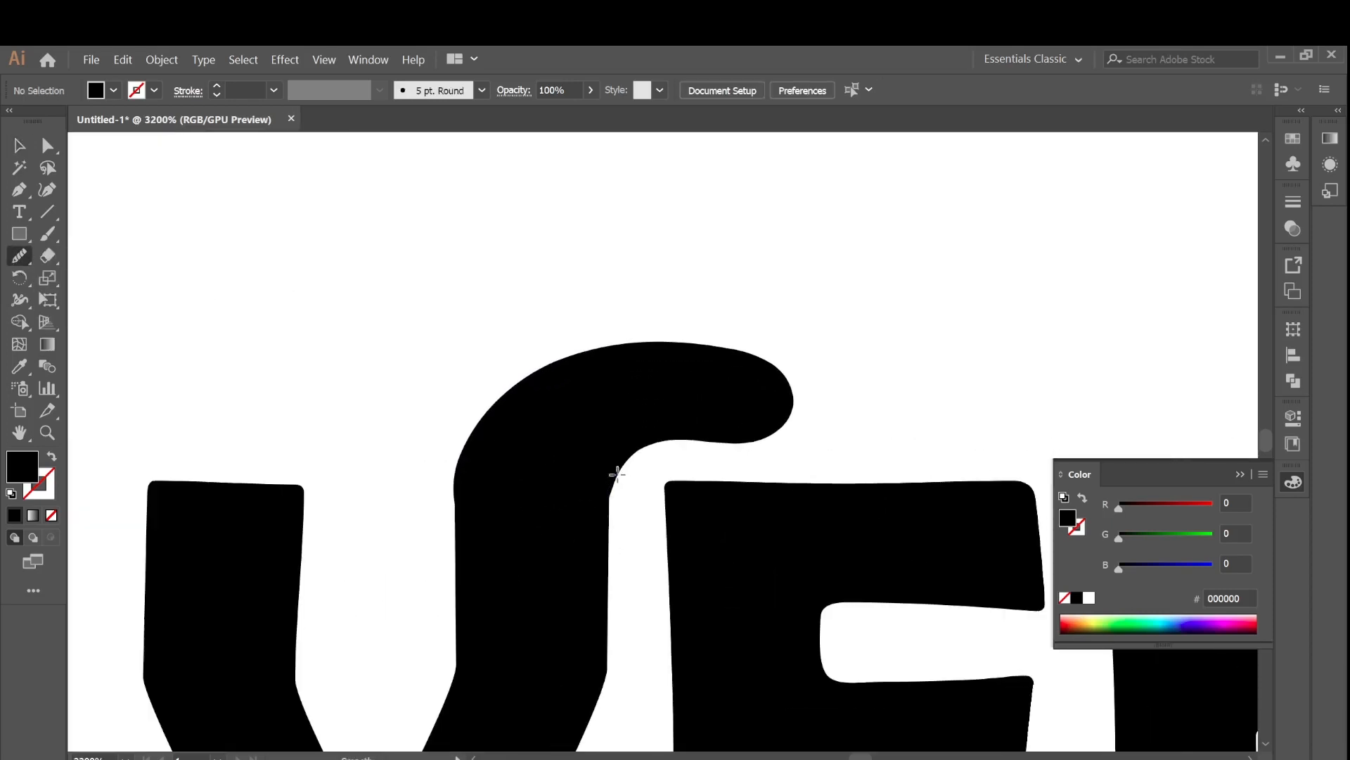
key("v")
left_click(602, 388)
key("n")
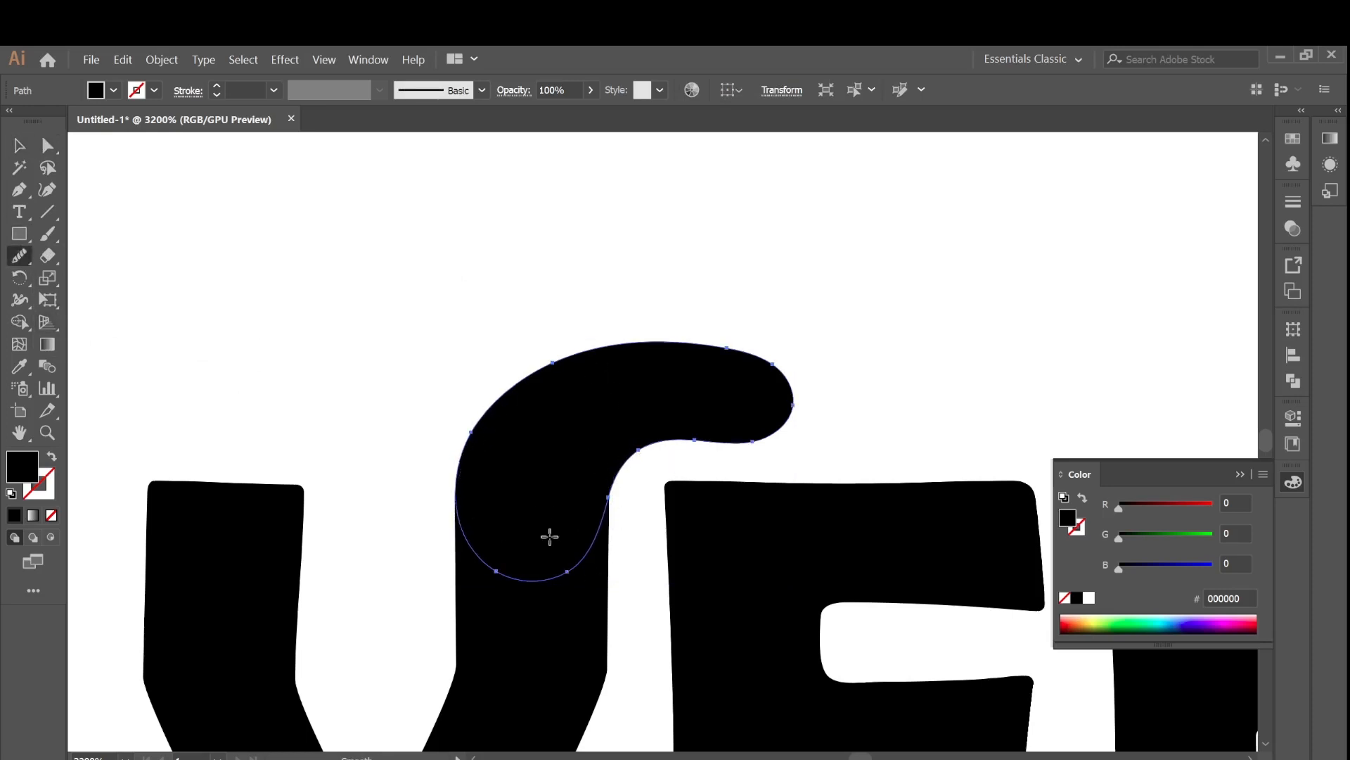
key("v")
left_click(926, 358)
key("ctrl+minus")
key("ctrl+minus")
key("ctrl+minus")
key("ctrl+minus")
key("ctrl+minus")
key("ctrl+minus")
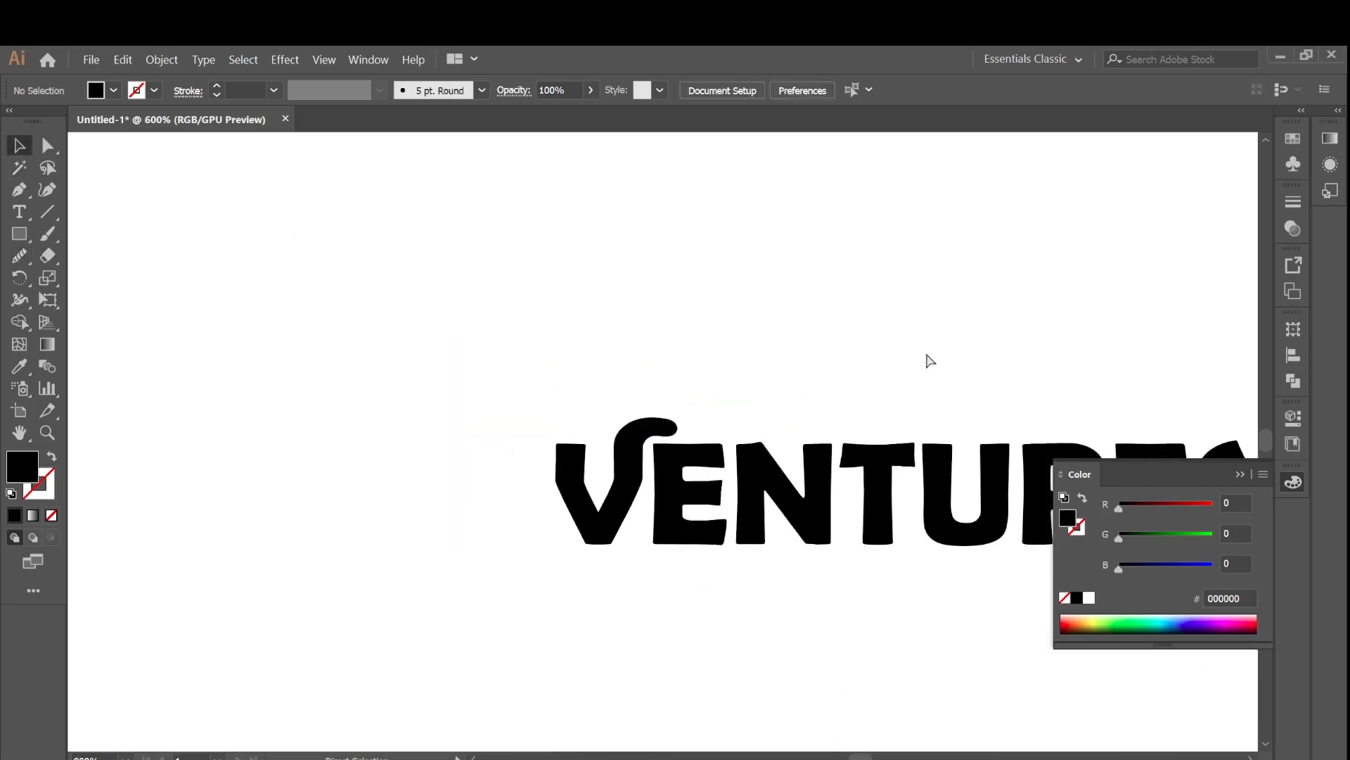
Draw a curled tail extending from the leg of the R with the Pencil and fill it black.
left_click_drag(860, 758, 862, 757)
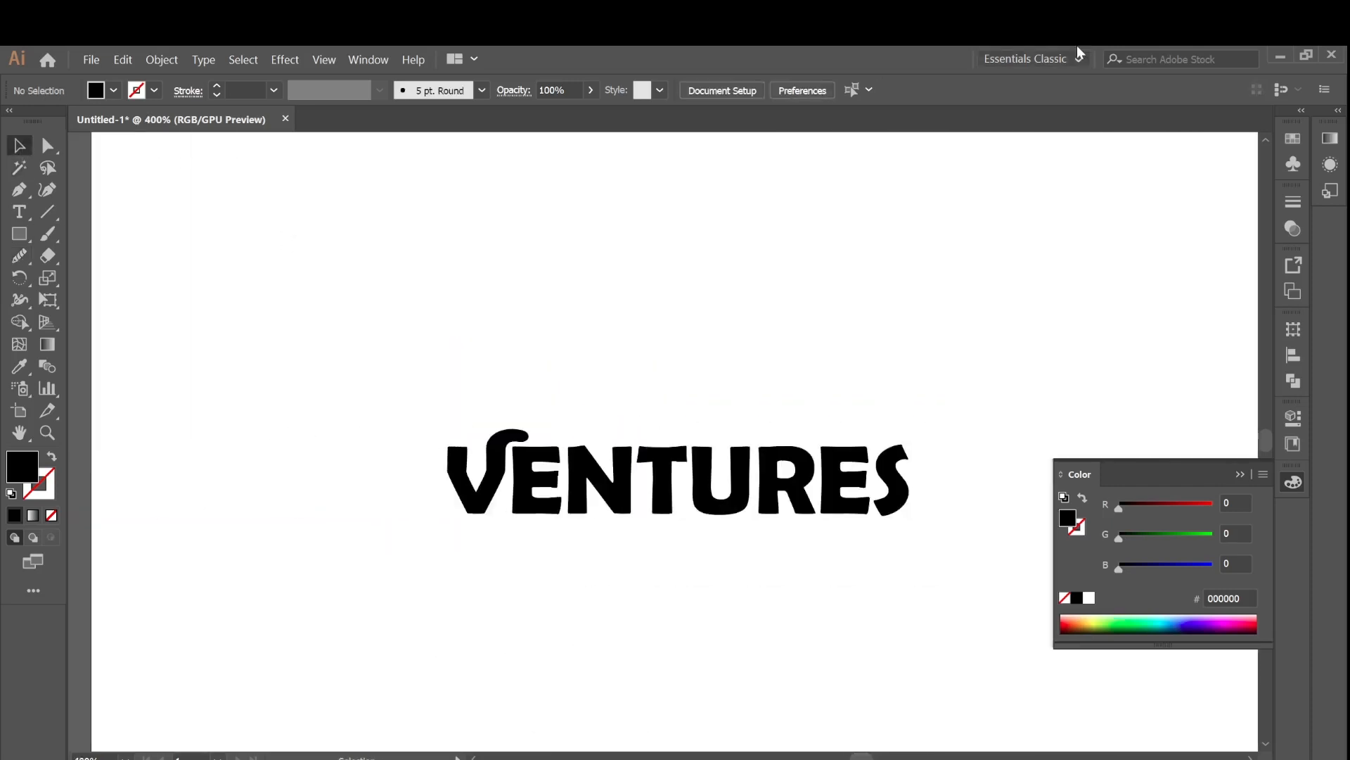
key("ctrl+plus")
key("ctrl+plus")
key("ctrl+plus")
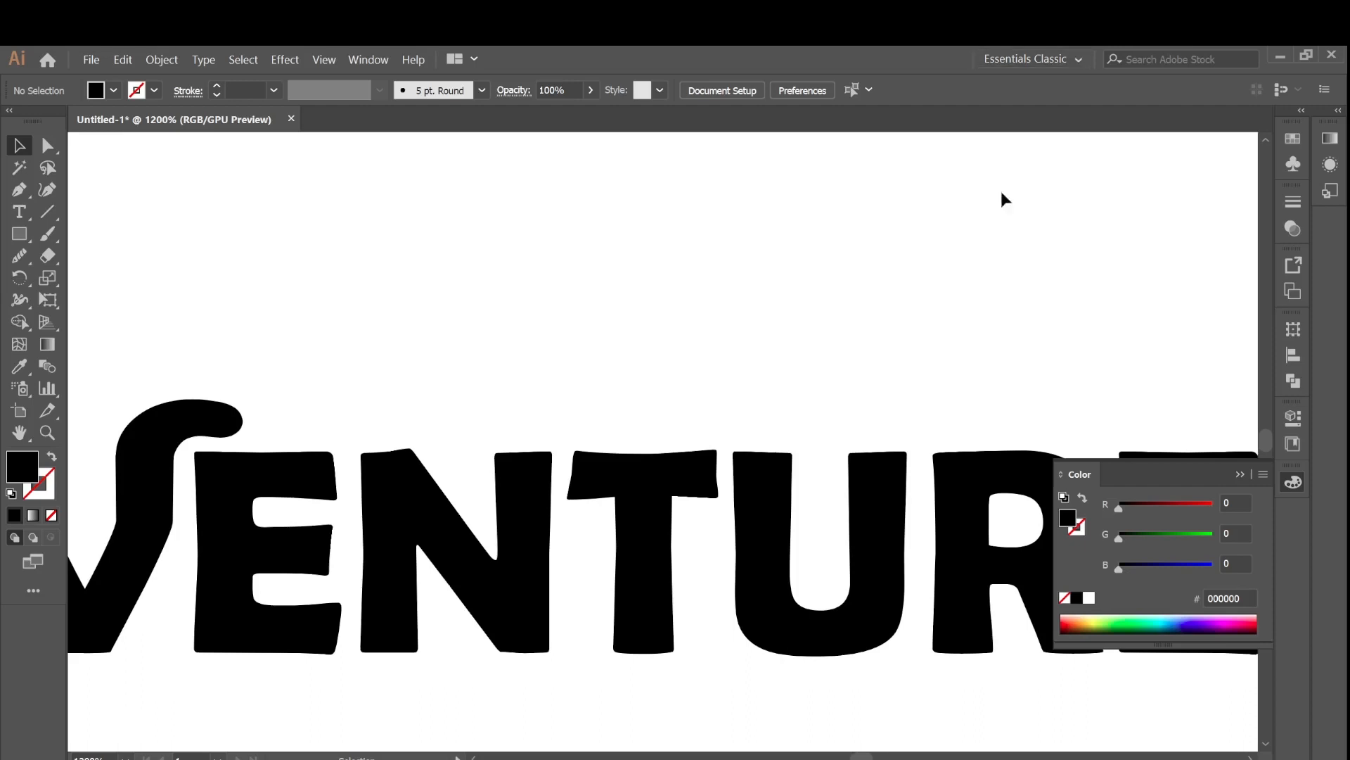
left_click_drag(868, 757, 870, 758)
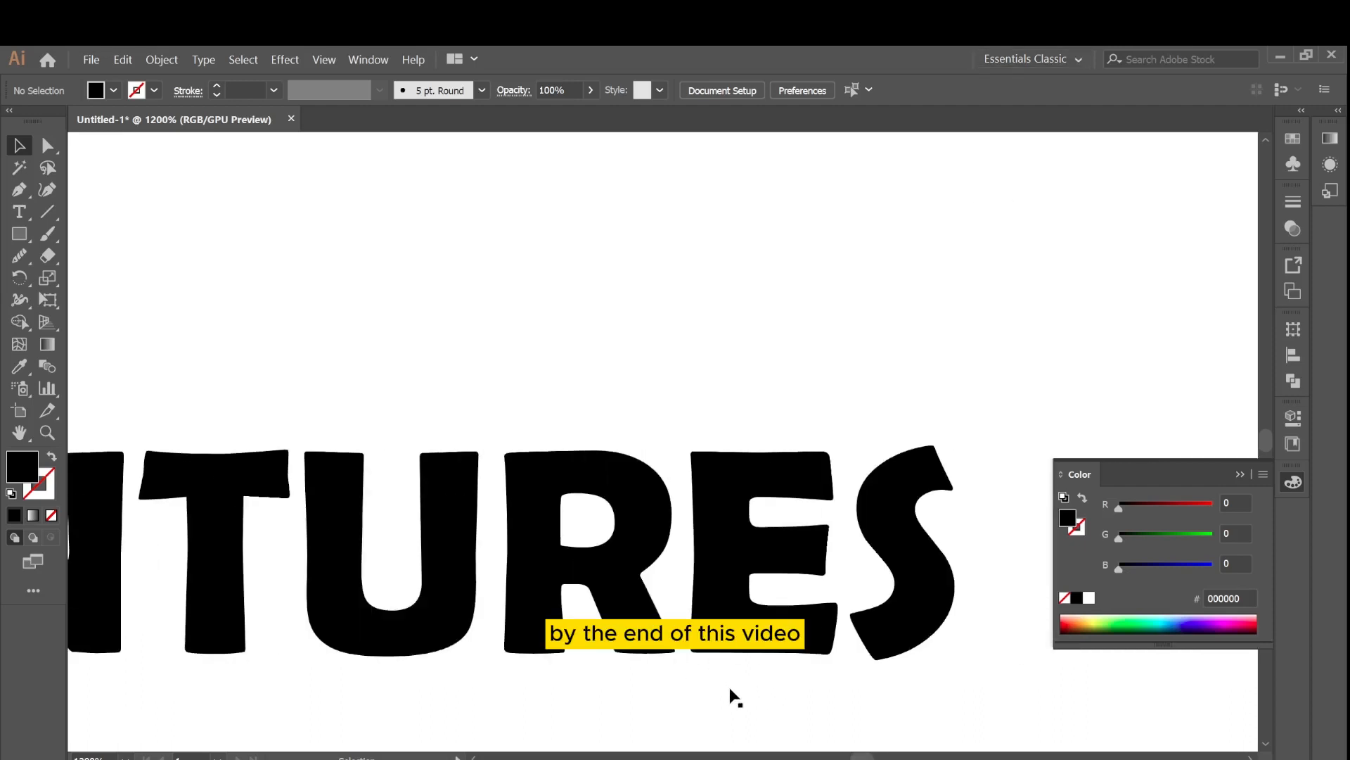
key("ctrl+plus")
scroll(772, 721, "down", 3)
left_click_drag(19, 257, 88, 278)
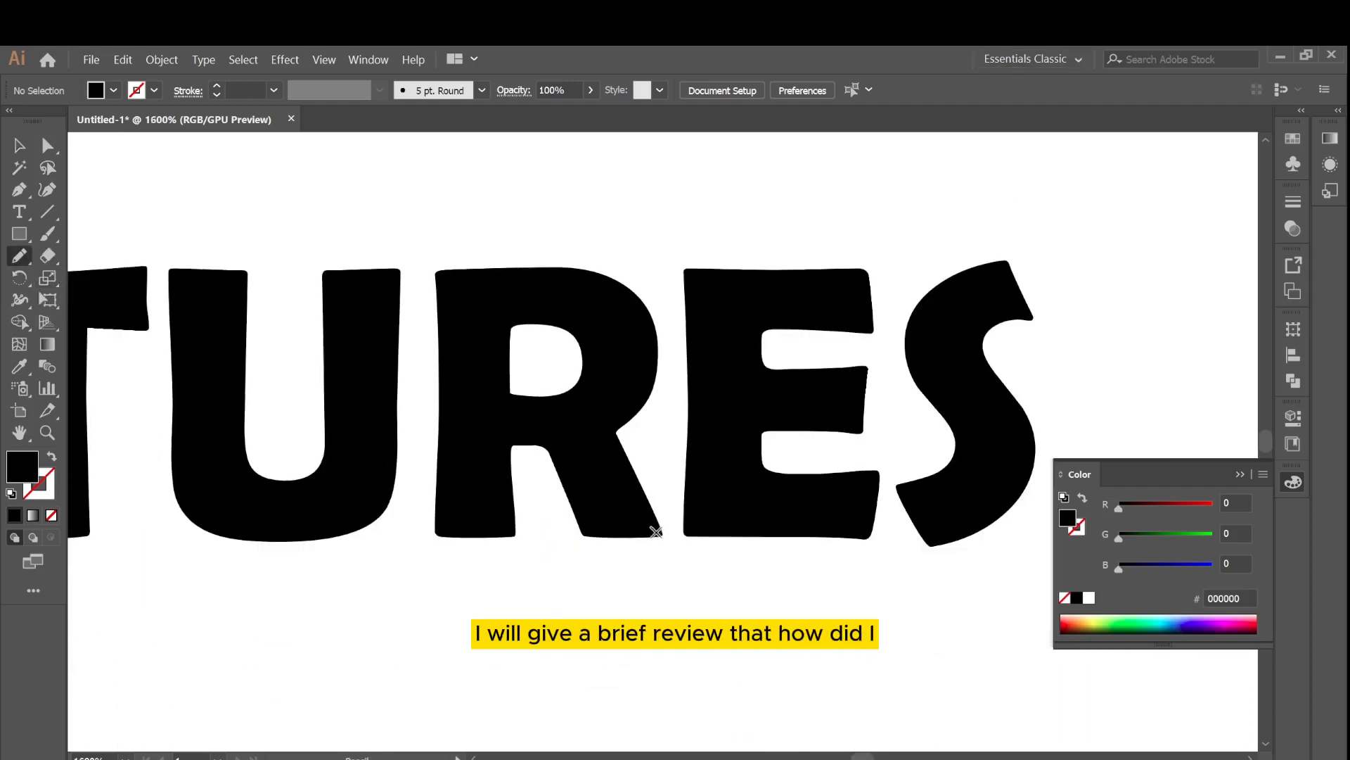
mouse_move(745, 563)
left_mouse_down()
mouse_move(583, 524)
mouse_move(652, 526)
left_mouse_up()
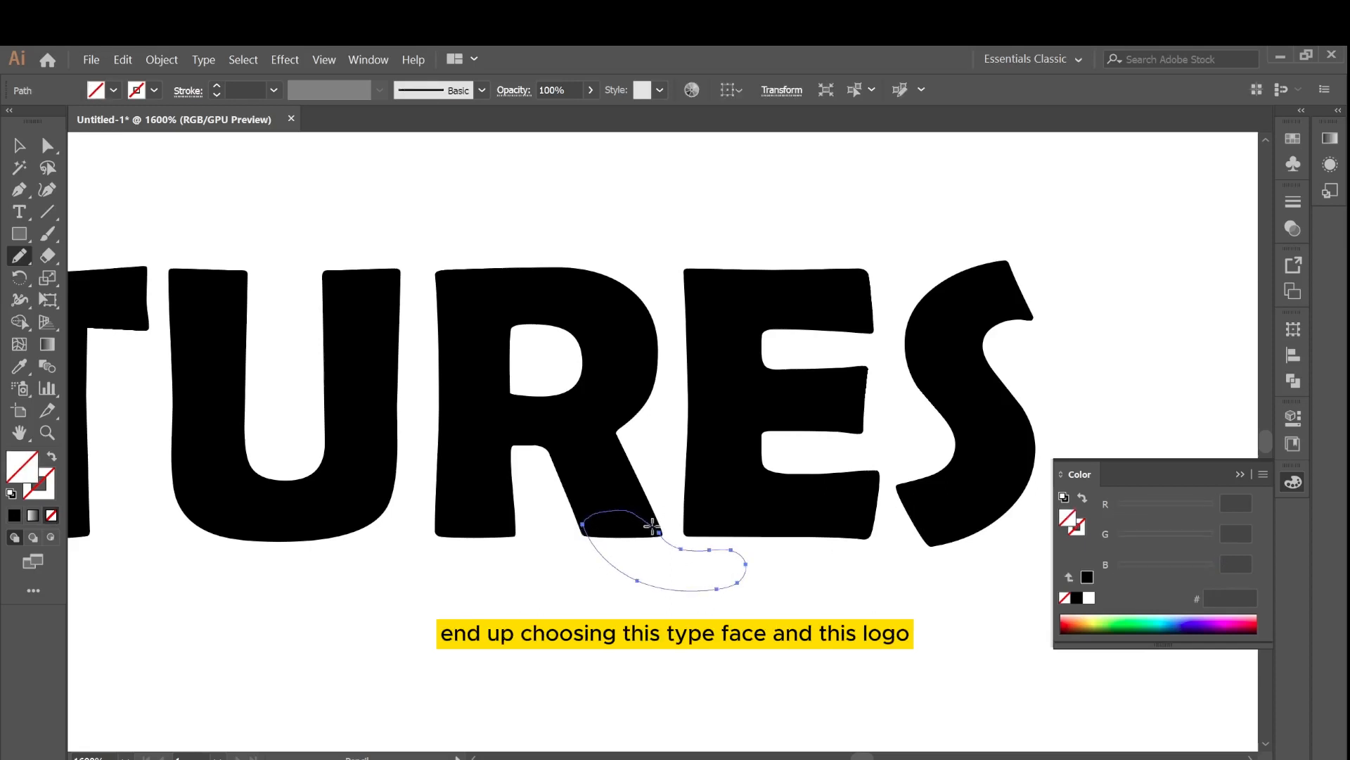
left_click(14, 515)
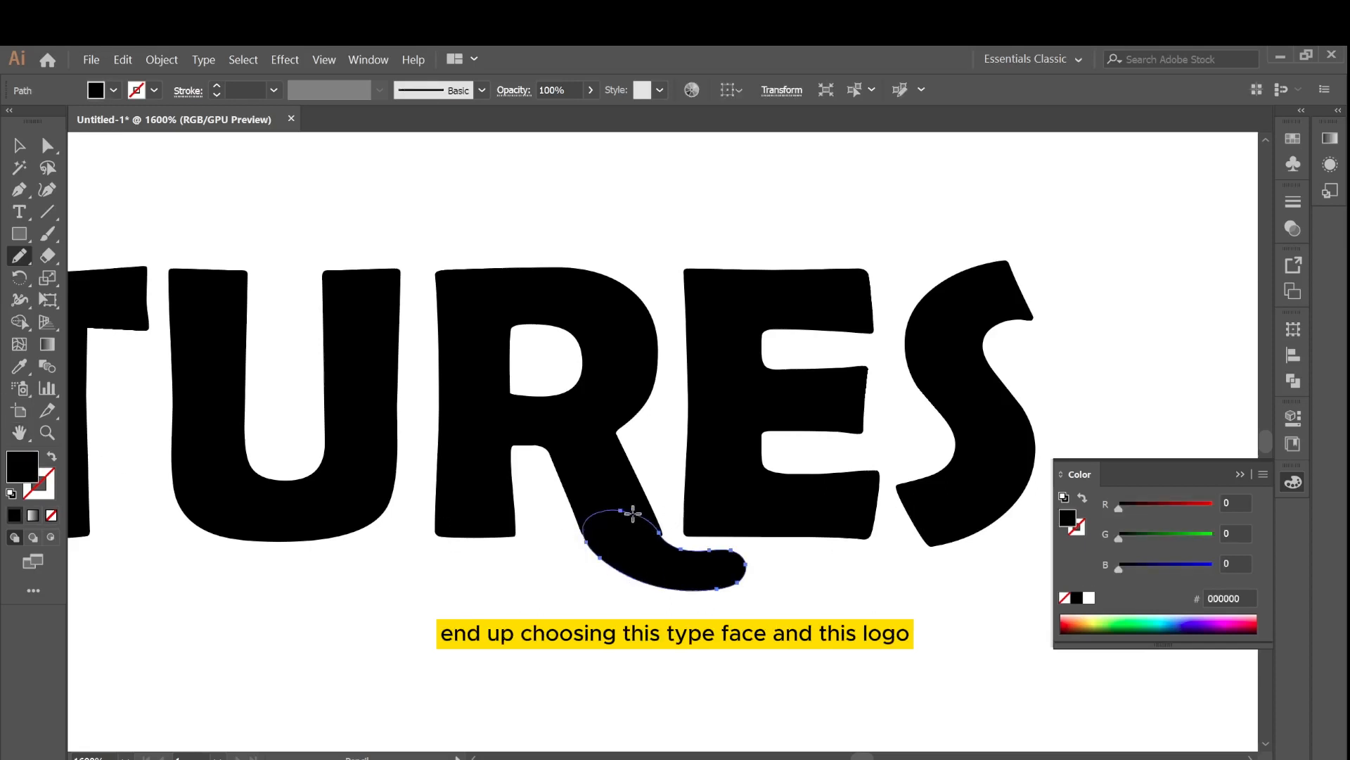
Smooth the joint between the tail and the R with the Smooth tool.
left_click_drag(689, 552, 706, 551)
right_click(17, 261)
left_click(84, 301)
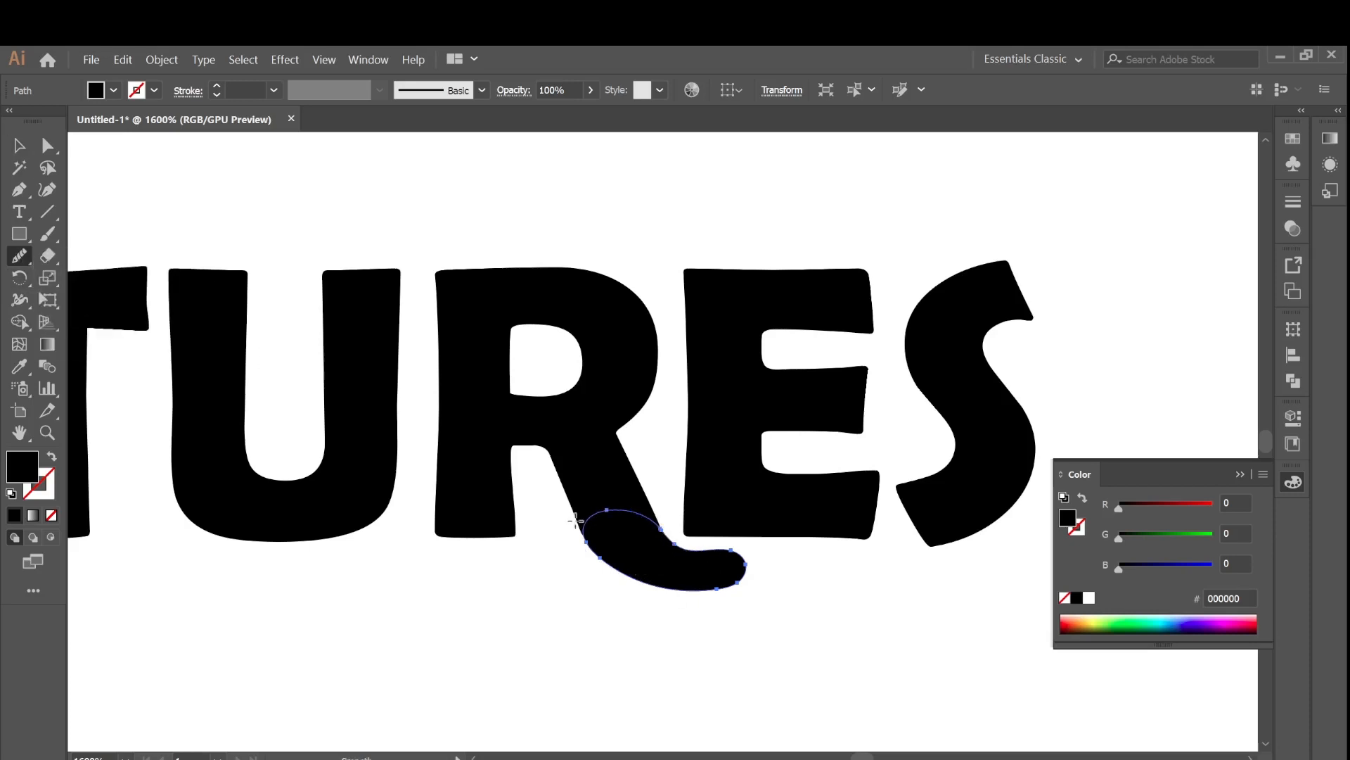
left_click_drag(581, 532, 657, 587)
key("v")
left_click(1034, 531)
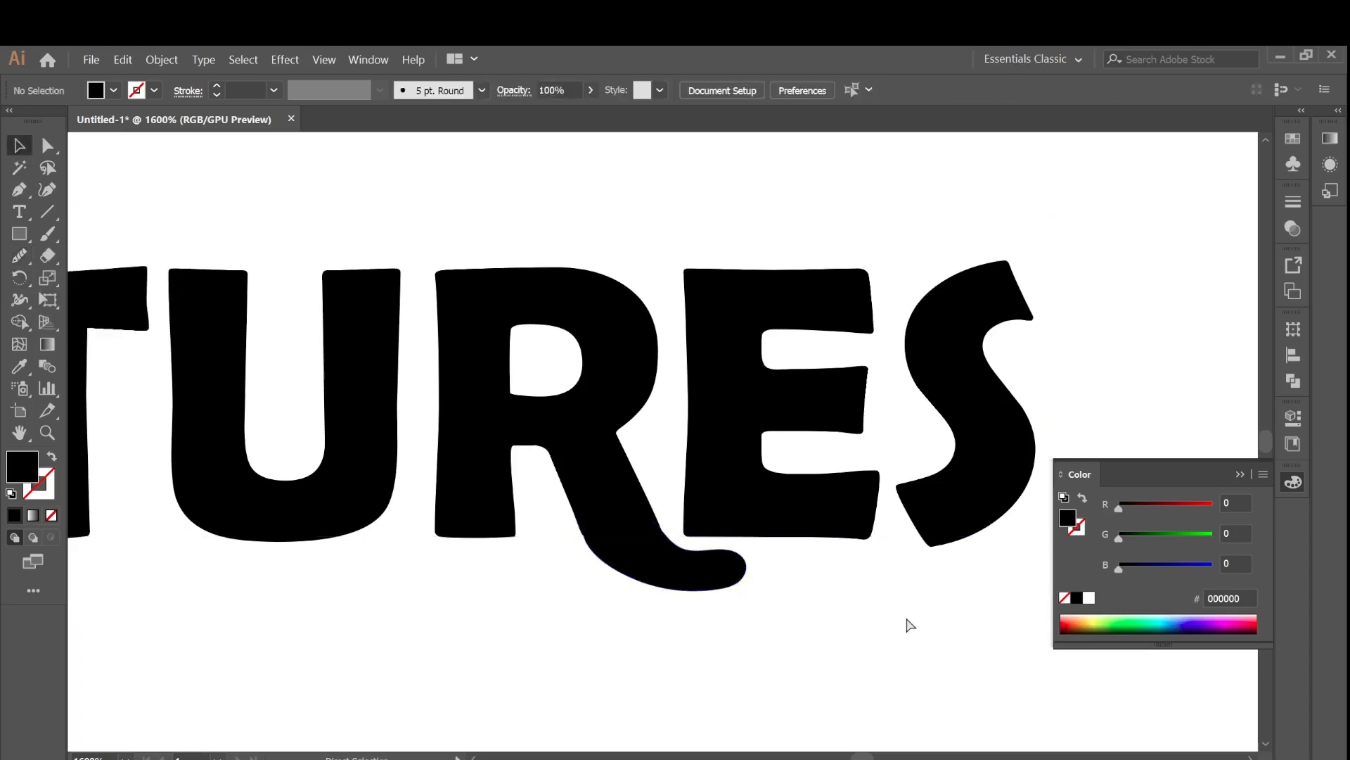
Move the leaf shape beside the S slightly closer to the letter.
key("ctrl+minus")
key("ctrl+minus")
key("ctrl+minus")
key("ctrl+minus")
key("ctrl+minus")
left_click_drag(827, 402, 827, 401)
left_click(891, 397)
key("ctrl+minus")
key("ctrl+minus")
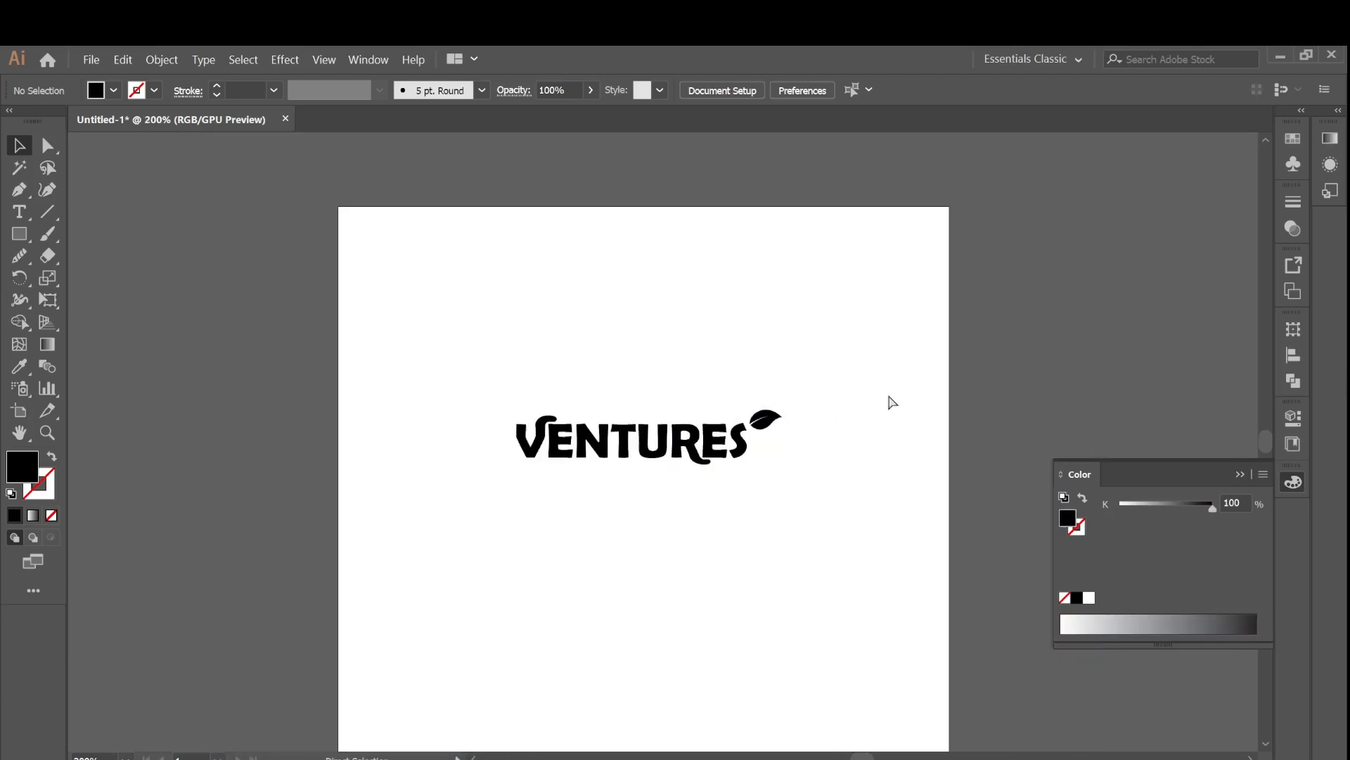
key("ctrl+plus")
key("ctrl+plus")
key("ctrl+plus")
key("ctrl+plus")
left_click(971, 376)
left_click_drag(1024, 364, 1005, 366)
left_click(1055, 437)
Nudge the leaf shape in each direction with the arrow keys.
key("ctrl+minus")
key("ctrl+minus")
key("ctrl+minus")
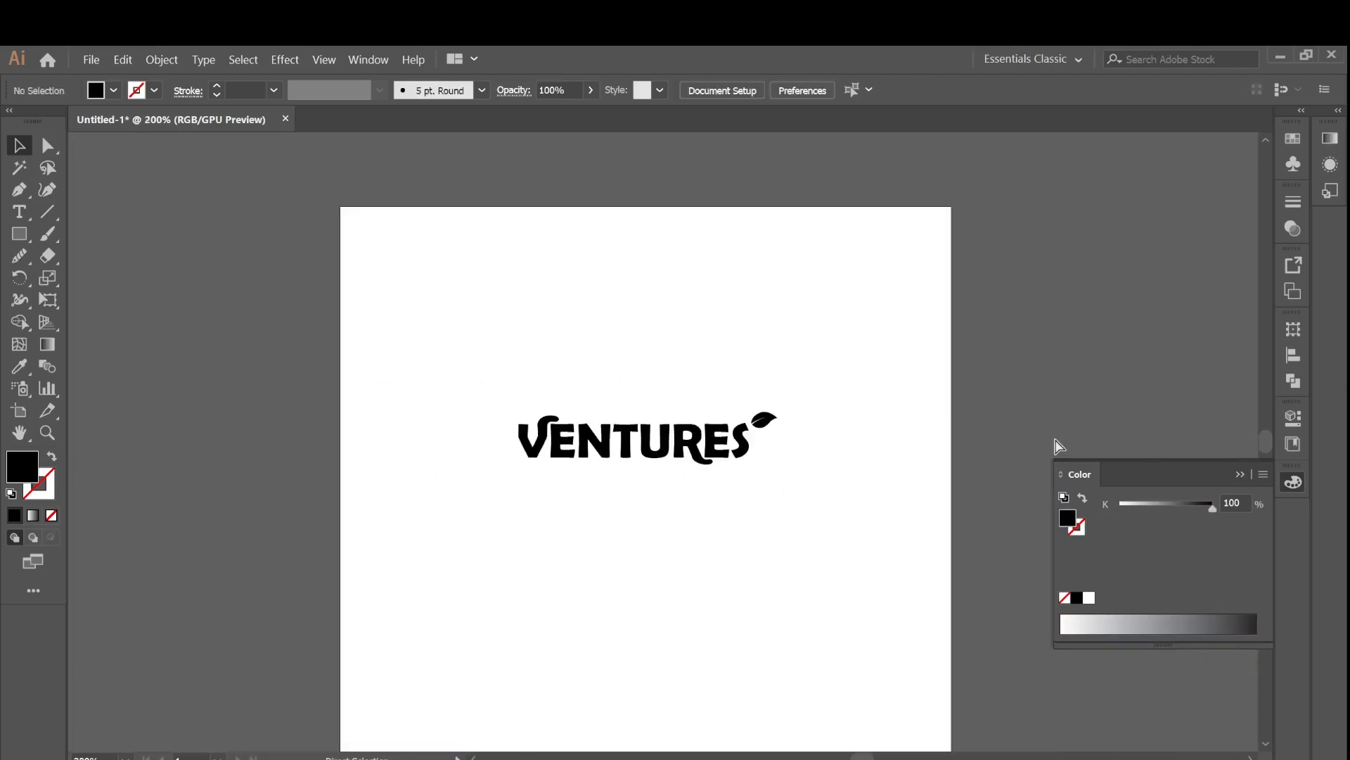
key("ctrl+plus")
key("ctrl+plus")
key("ctrl+plus")
left_click(993, 372)
key("Down")
key("Down")
key("Down")
key("Down")
key("Up")
key("Up")
key("Up")
key("Up")
key("Left")
key("Left")
key("Right")
key("Right")
left_click(899, 532)
key("ctrl+minus")
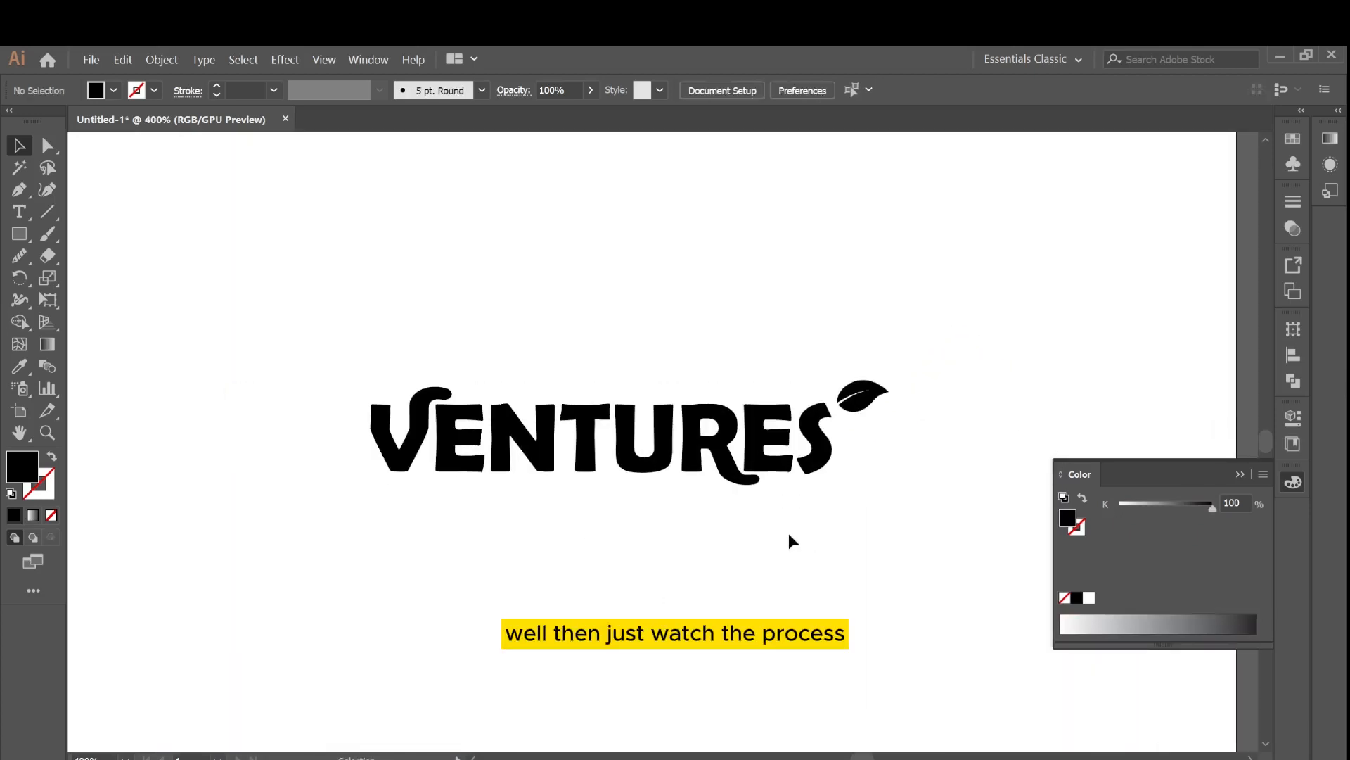
Duplicate the VENTURES text below itself and retype the copy as PASTRIES.
left_click(631, 465)
left_click_drag(633, 466, 636, 576)
double_click(636, 576)
key("ctrl+a")
key("Caps_Lock")
key("BackSpace")
type("Pastr")
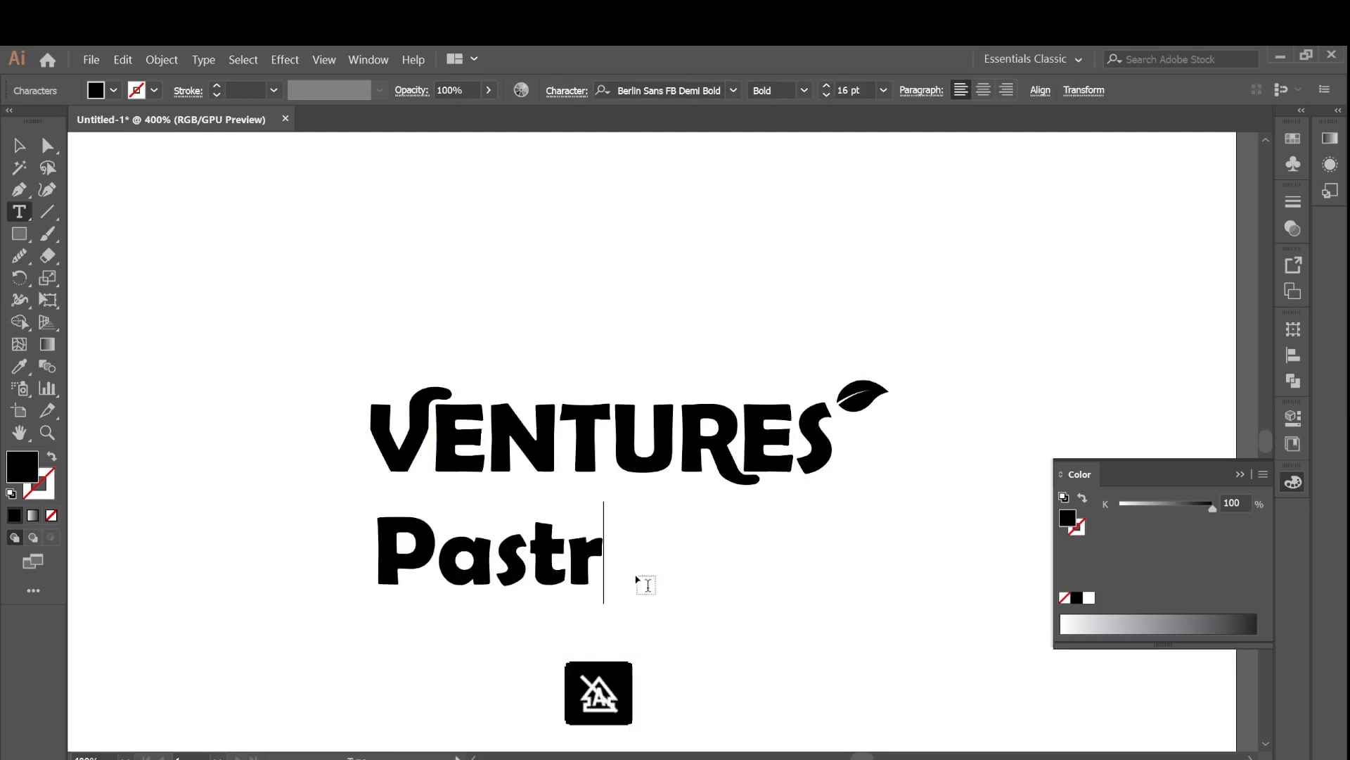
key("BackSpace")
key("BackSpace")
key("BackSpace")
key("BackSpace")
type("ASTRIES")
Select the PASTRIES text and set its font size to 7 pt.
left_click_drag(785, 558, 380, 533)
triple_click(826, 95)
double_click(826, 95)
triple_click(827, 95)
left_click(827, 95)
Browse the font list with the PASTRIES text selected to preview alternative typefaces.
left_click(734, 90)
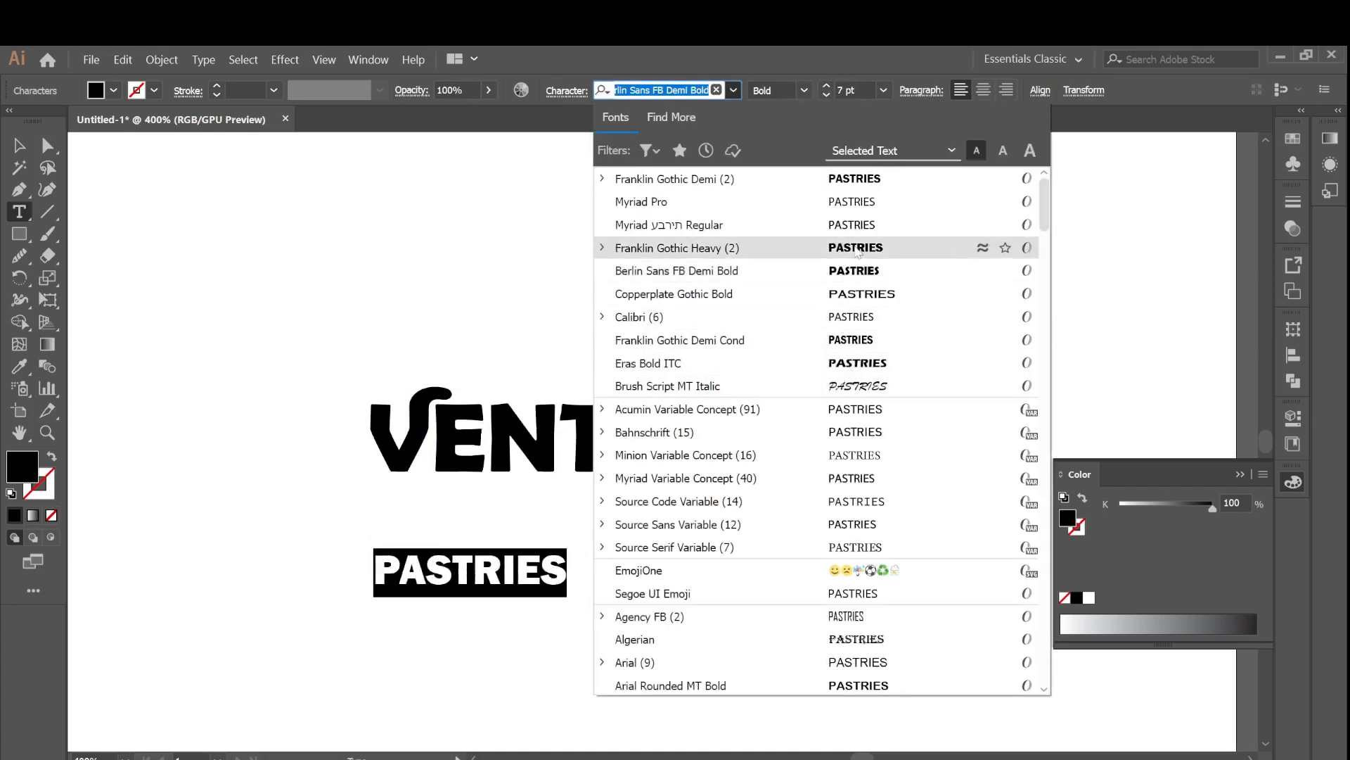
left_click(1103, 108)
left_click(505, 613, "ctrl")
double_click(550, 562)
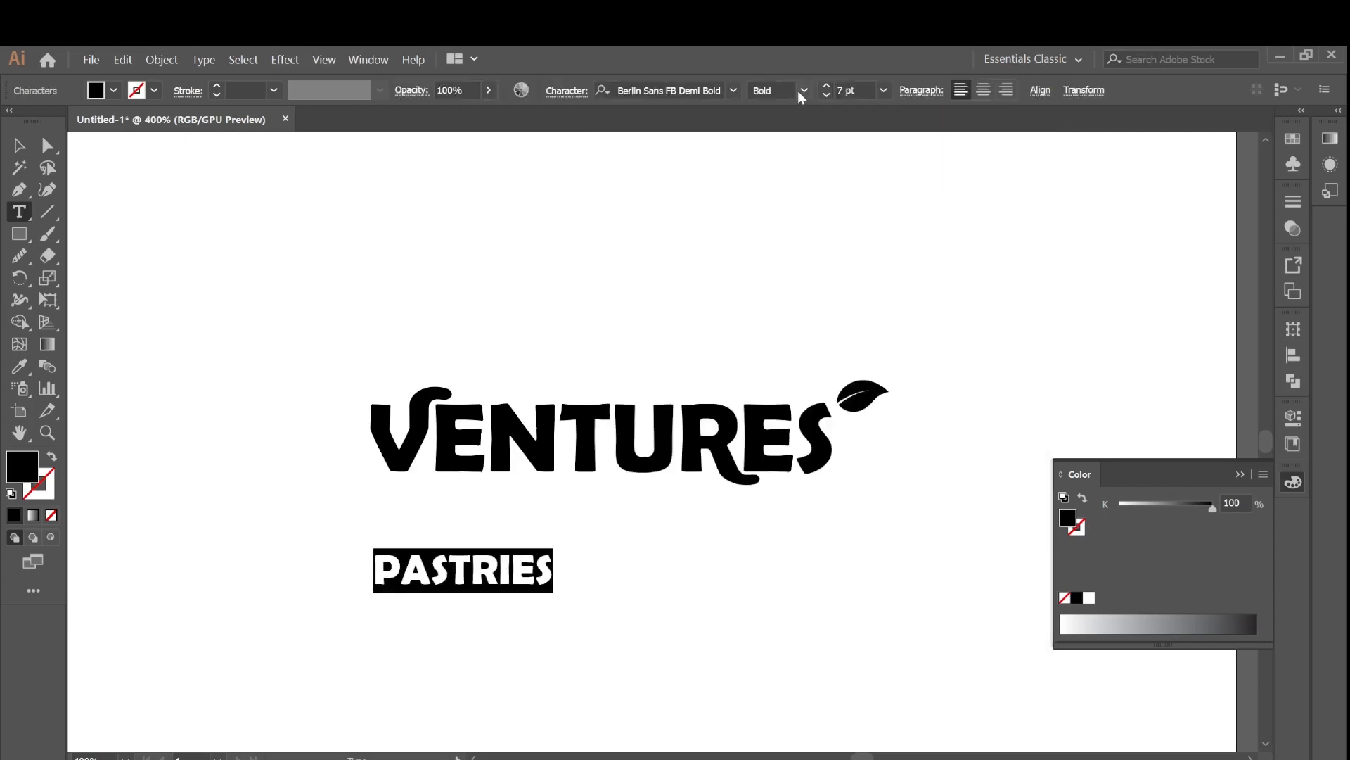
left_click(654, 309, "ctrl")
Move the PASTRIES text under VENTURES and nudge it down slightly.
key("v")
left_click_drag(523, 568, 638, 524)
key("Down")
key("Down")
left_click(917, 541)
Increase the tracking of the PASTRIES text and move it up closer beneath VENTURES.
key("ctrl+minus")
key("ctrl+minus")
key("ctrl+plus")
key("ctrl+plus")
left_click(566, 90)
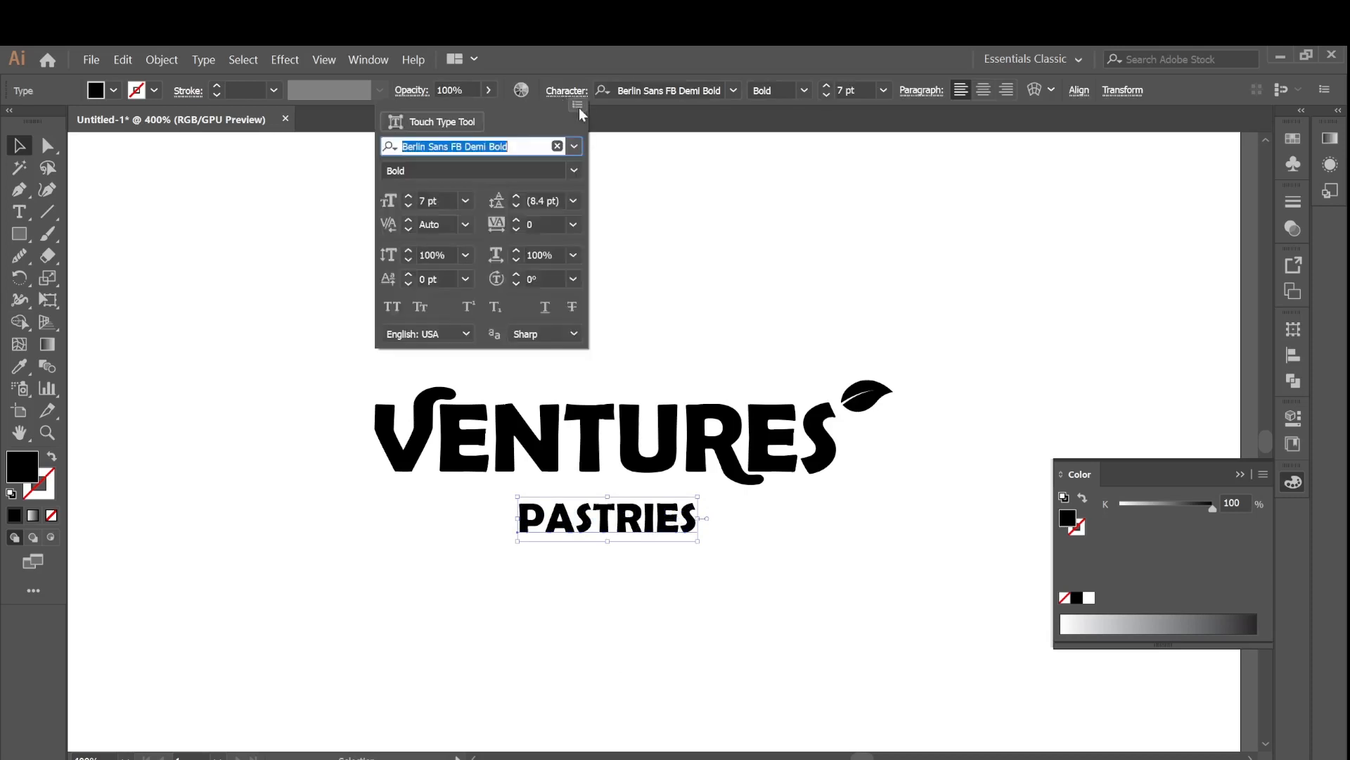
left_click(519, 220)
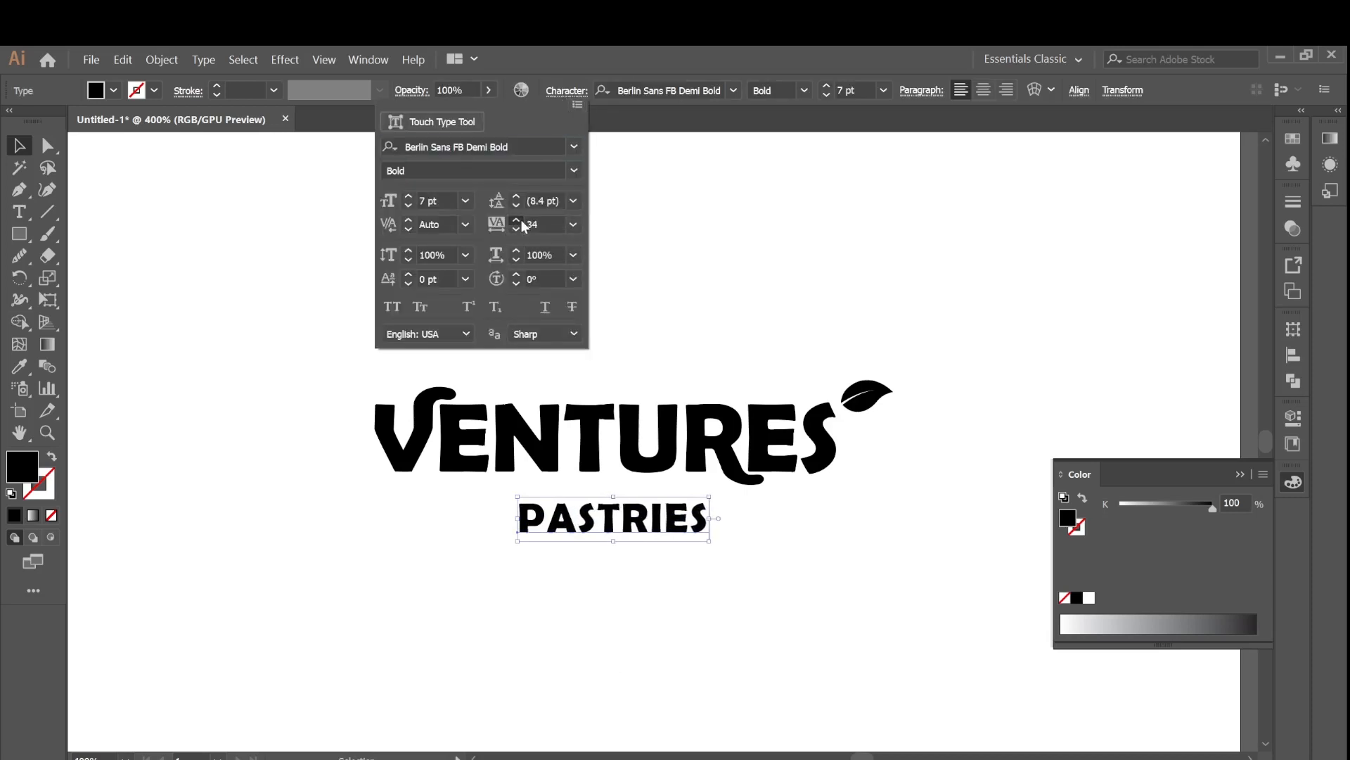
left_click(710, 274)
left_click_drag(633, 519, 615, 504)
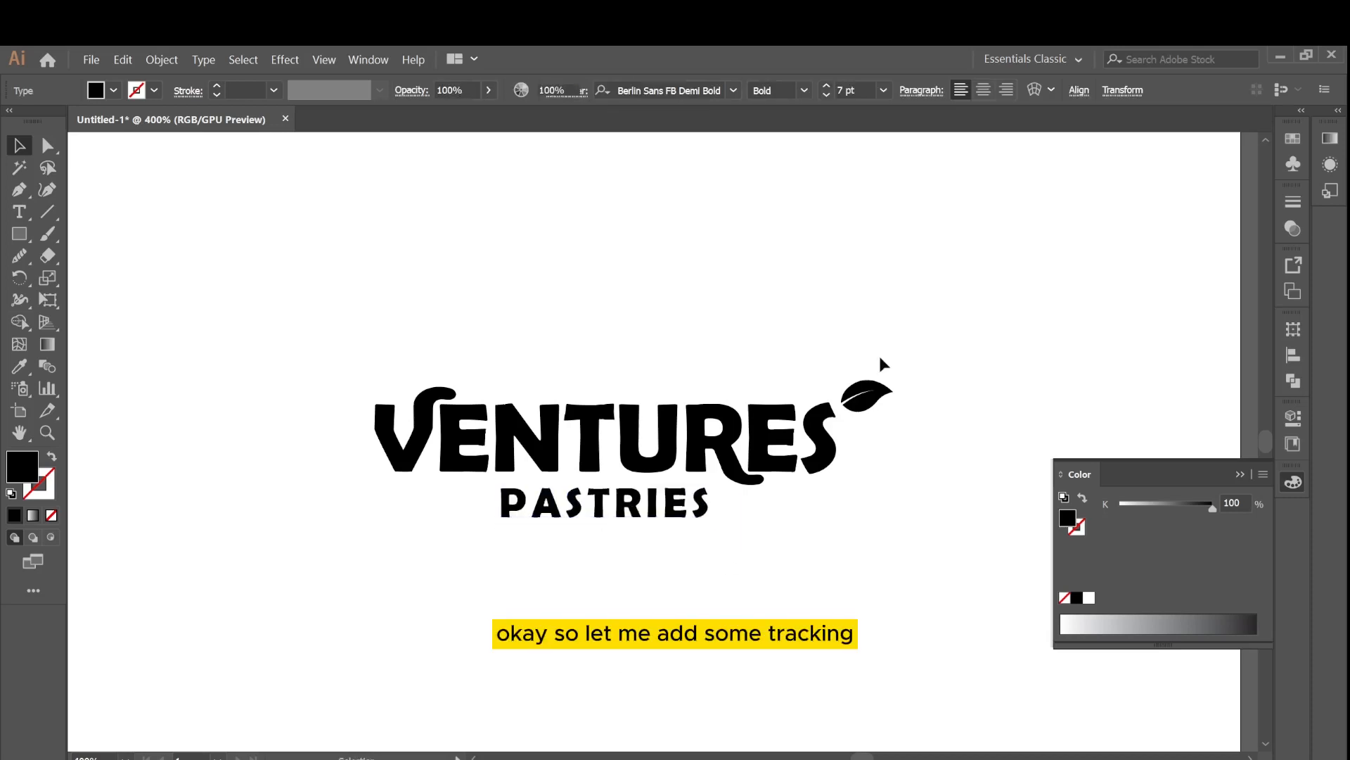
left_click_drag(882, 362, 334, 441)
left_click_drag(923, 353, 341, 520)
left_click(618, 90)
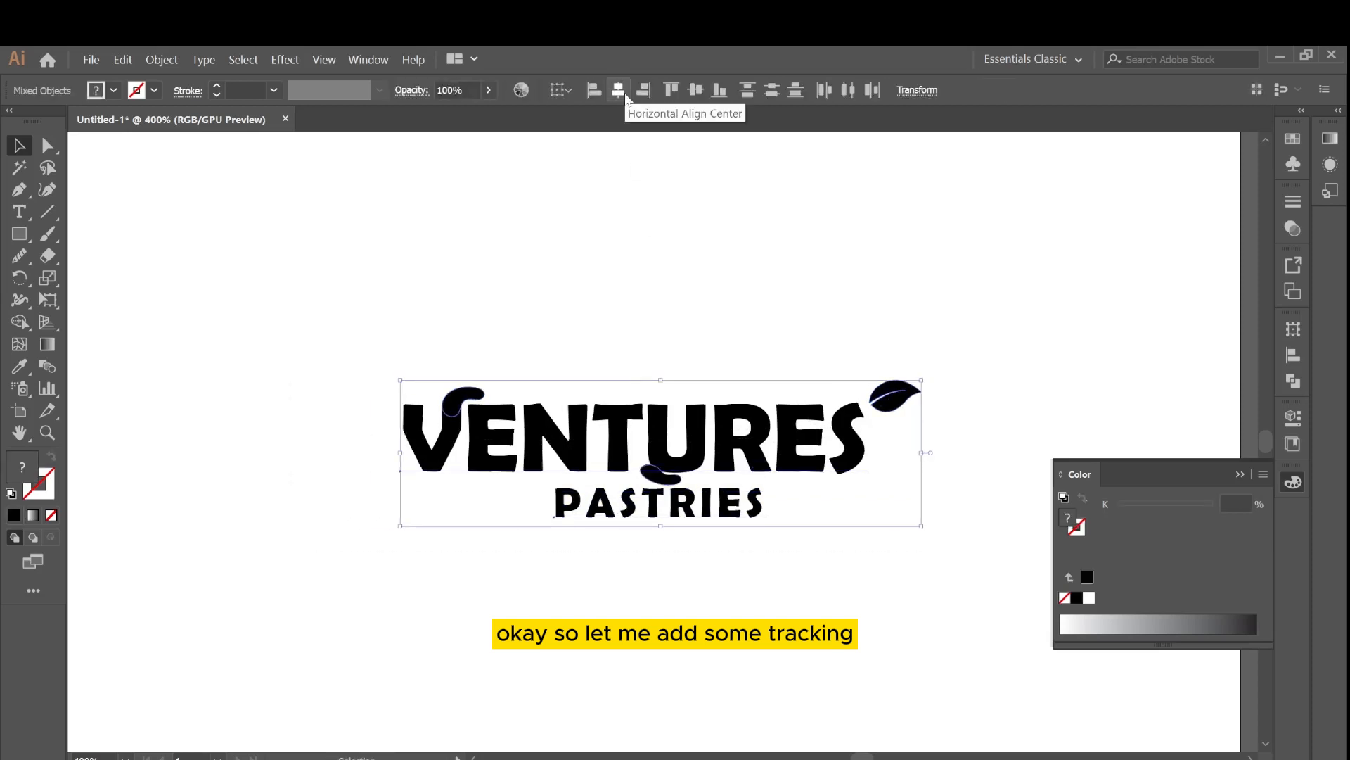
key("ctrl+z")
Select the VENTURES letters with their swashes and leaf and group them.
left_click_drag(320, 329, 895, 468)
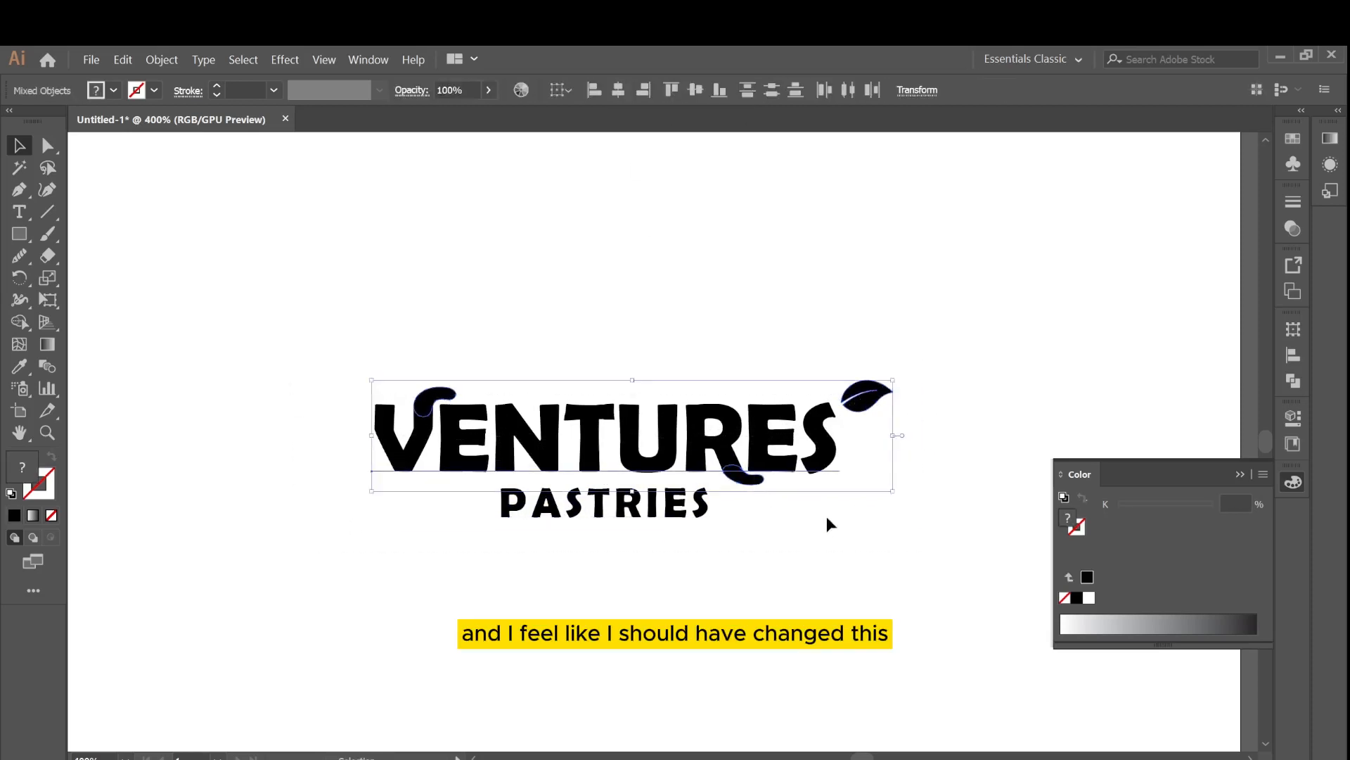
mouse_move(721, 450)
left_mouse_down()
mouse_move(719, 421)
mouse_move(725, 448)
left_mouse_up()
key("ctrl+g")
Select the VENTURES group and PASTRIES text and align them horizontally centered.
left_click_drag(923, 338, 320, 531)
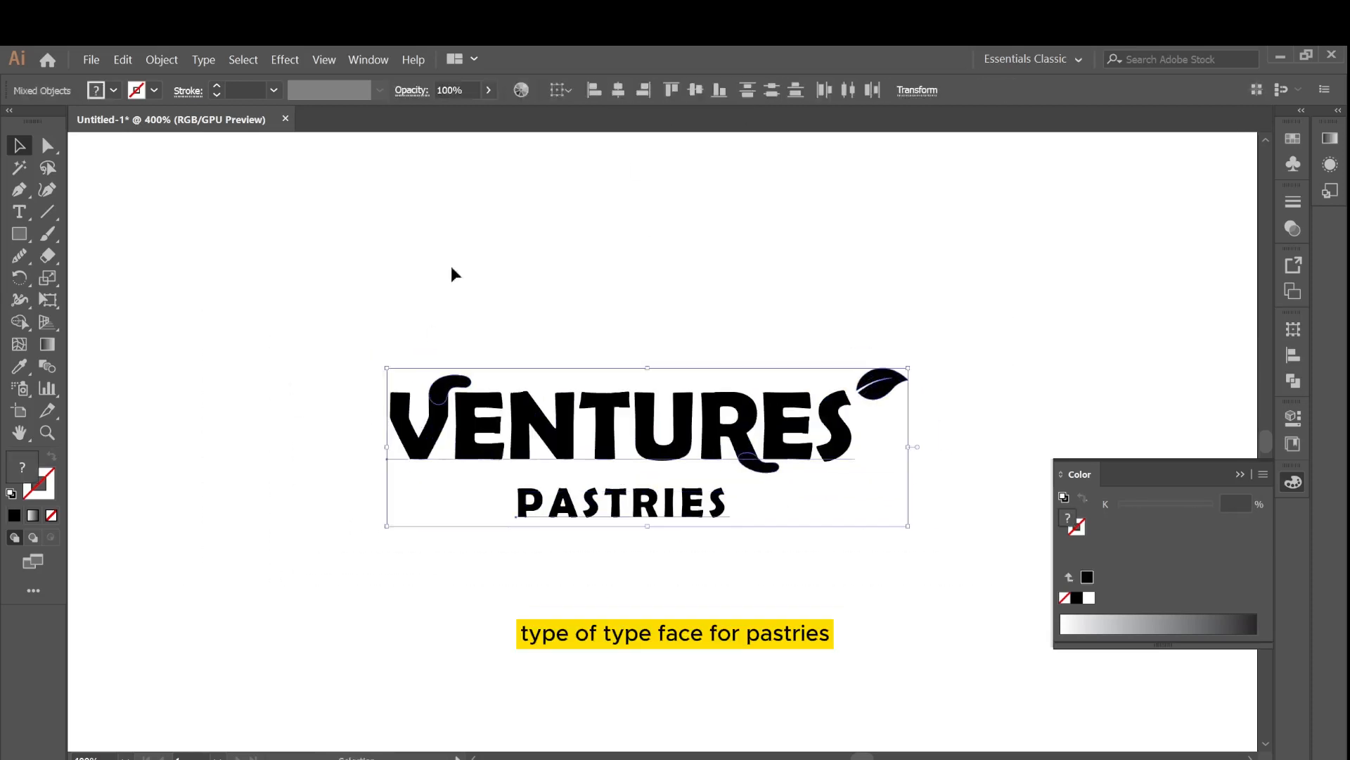
left_click(618, 90)
left_click(859, 630)
key("ctrl+plus")
left_click_drag(732, 534, 669, 518)
left_click(828, 593)
key("ctrl+minus")
left_click(627, 668)
key("ctrl+0")
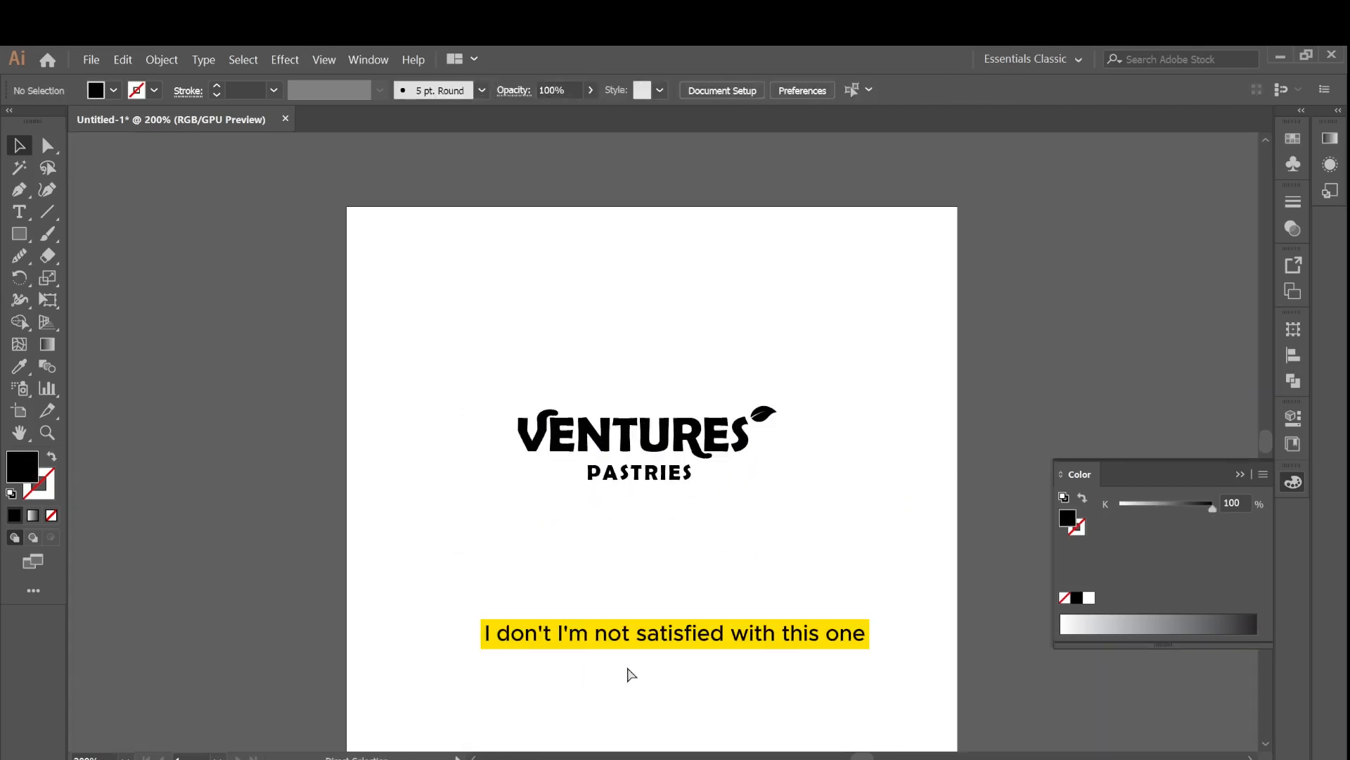
Select the swash under the R and nudge it left and right with the arrow keys.
key("ctrl+plus")
key("ctrl+plus")
key("ctrl+plus")
key("ctrl+plus")
key("ctrl+plus")
left_click_drag(874, 757, 862, 756)
left_click(700, 501)
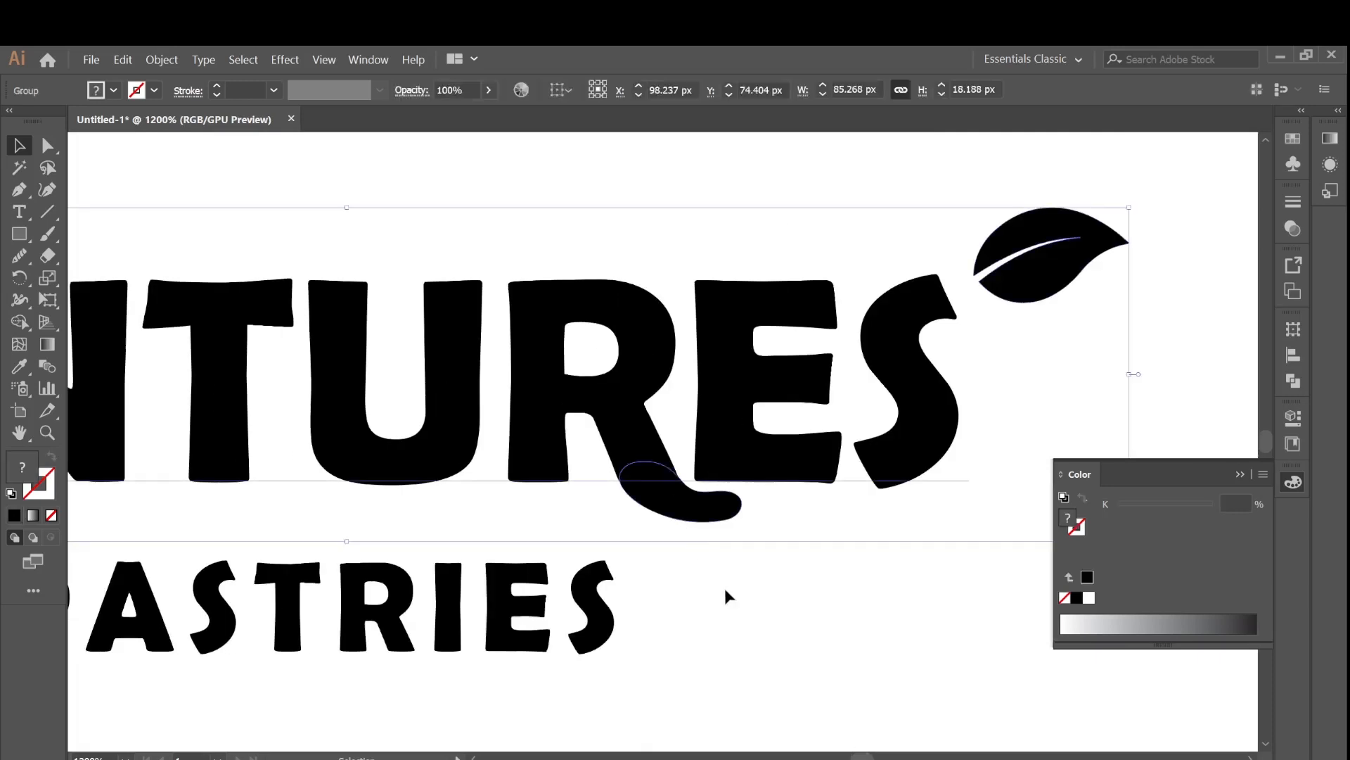
left_click(47, 145)
left_click(20, 256)
key("ctrl+plus")
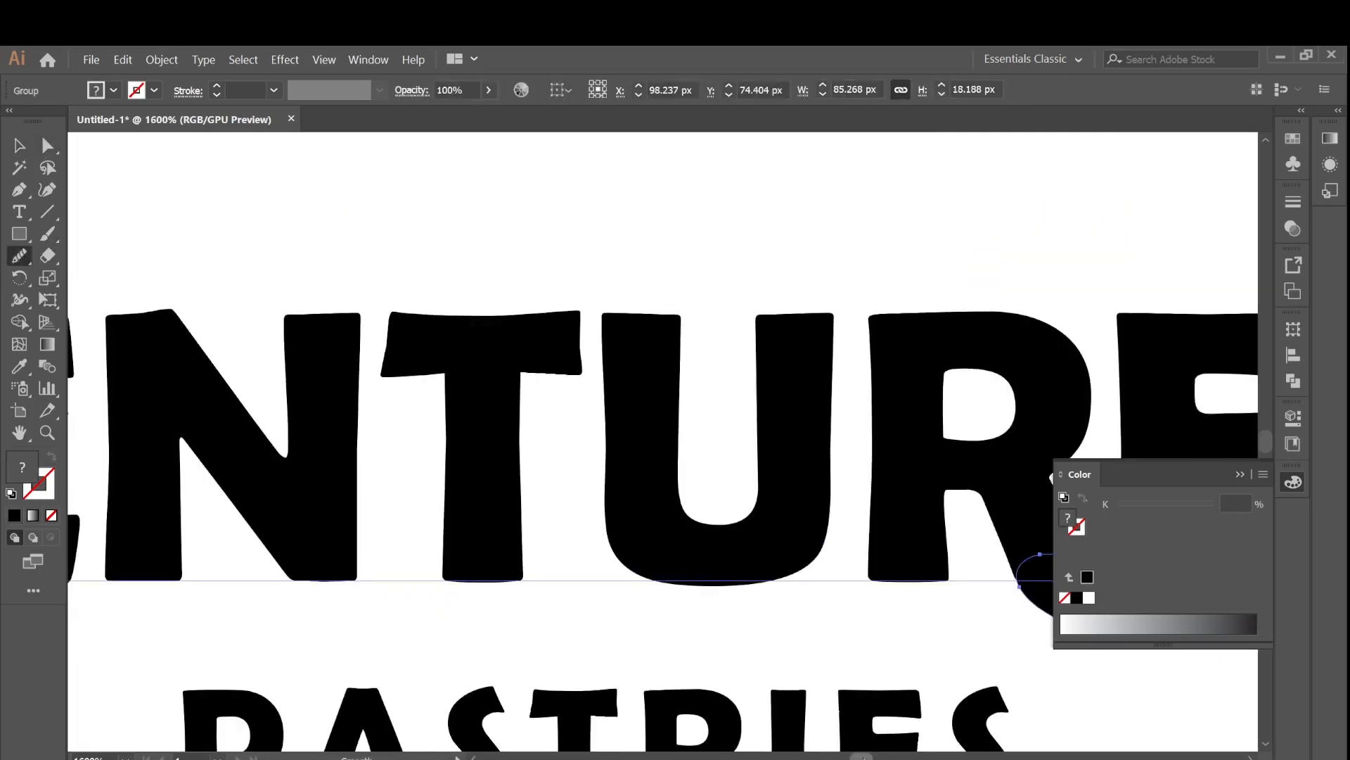
key("Right")
key("Right")
key("Left")
key("Left")
key("Left")
key("Left")
key("Left")
key("Left")
key("Left")
key("Left")
left_click_drag(881, 570, 883, 600)
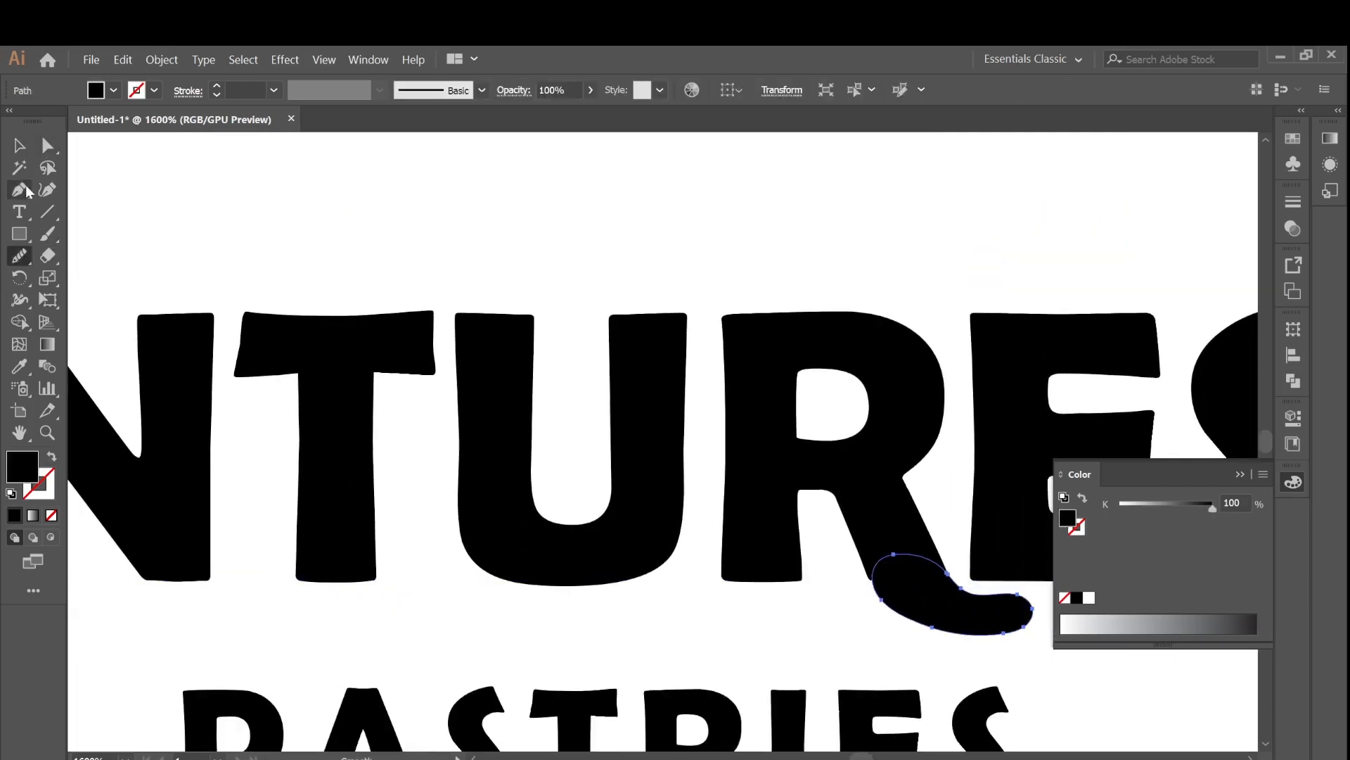
Redraw the start of the R's swash with the Pencil tool so it flows into the letter.
left_click(20, 145)
left_click(915, 547)
left_click_drag(20, 261, 79, 281)
left_click(79, 280)
mouse_move(867, 566)
left_mouse_down()
mouse_move(907, 591)
mouse_move(898, 542)
left_mouse_up()
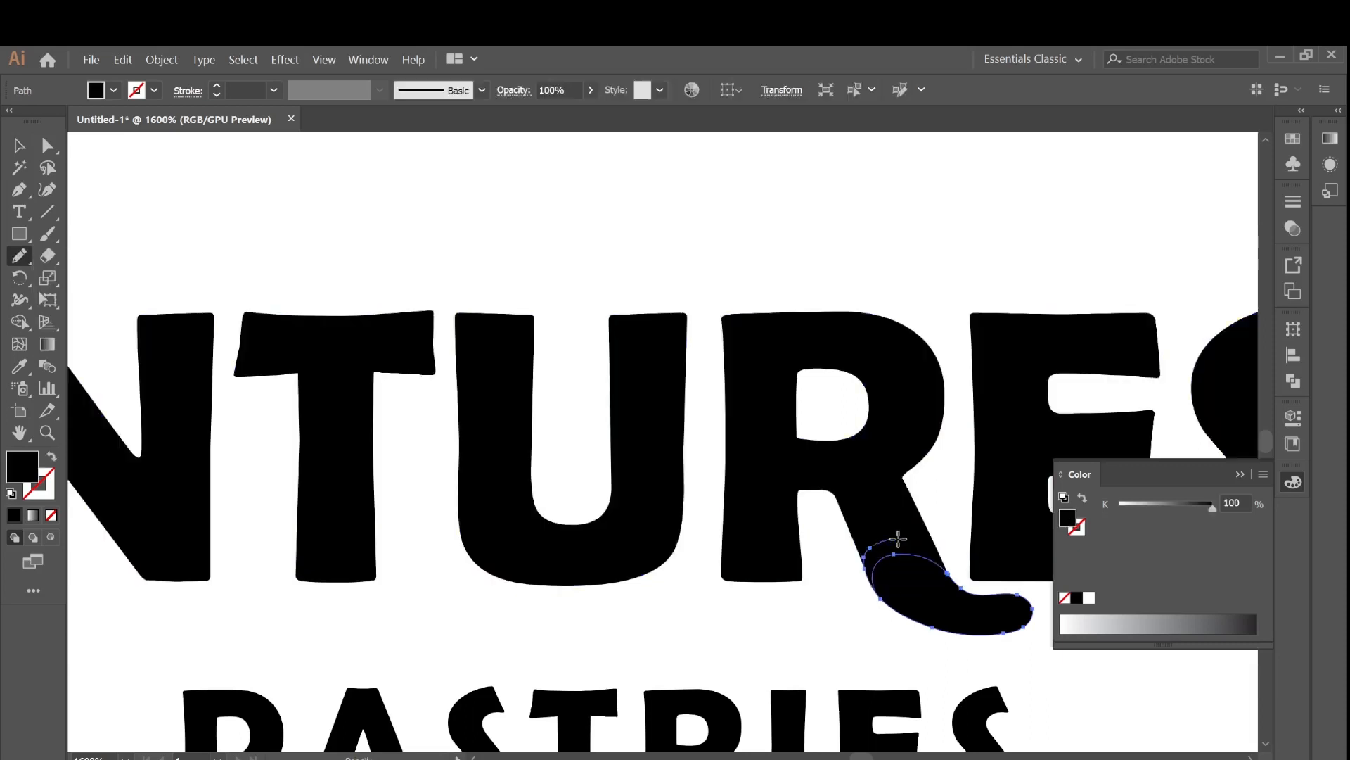
Smooth the joint between the R and its swash with the Smooth tool.
left_click(19, 146)
left_click(982, 668)
left_click(927, 598)
left_click_drag(20, 258, 78, 302)
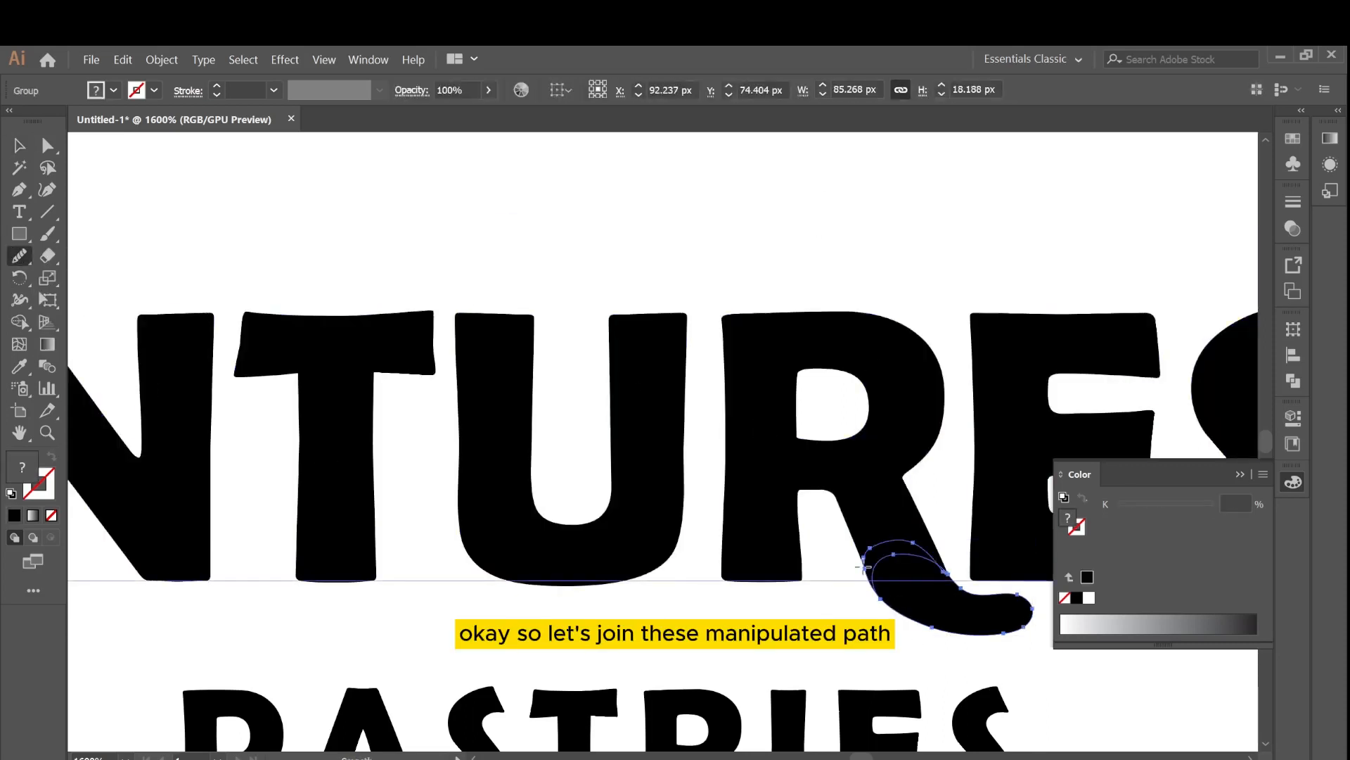
left_click_drag(866, 562, 885, 602)
left_click(20, 145)
Expand the VENTURES group's object and fill into outlines.
left_click(578, 306)
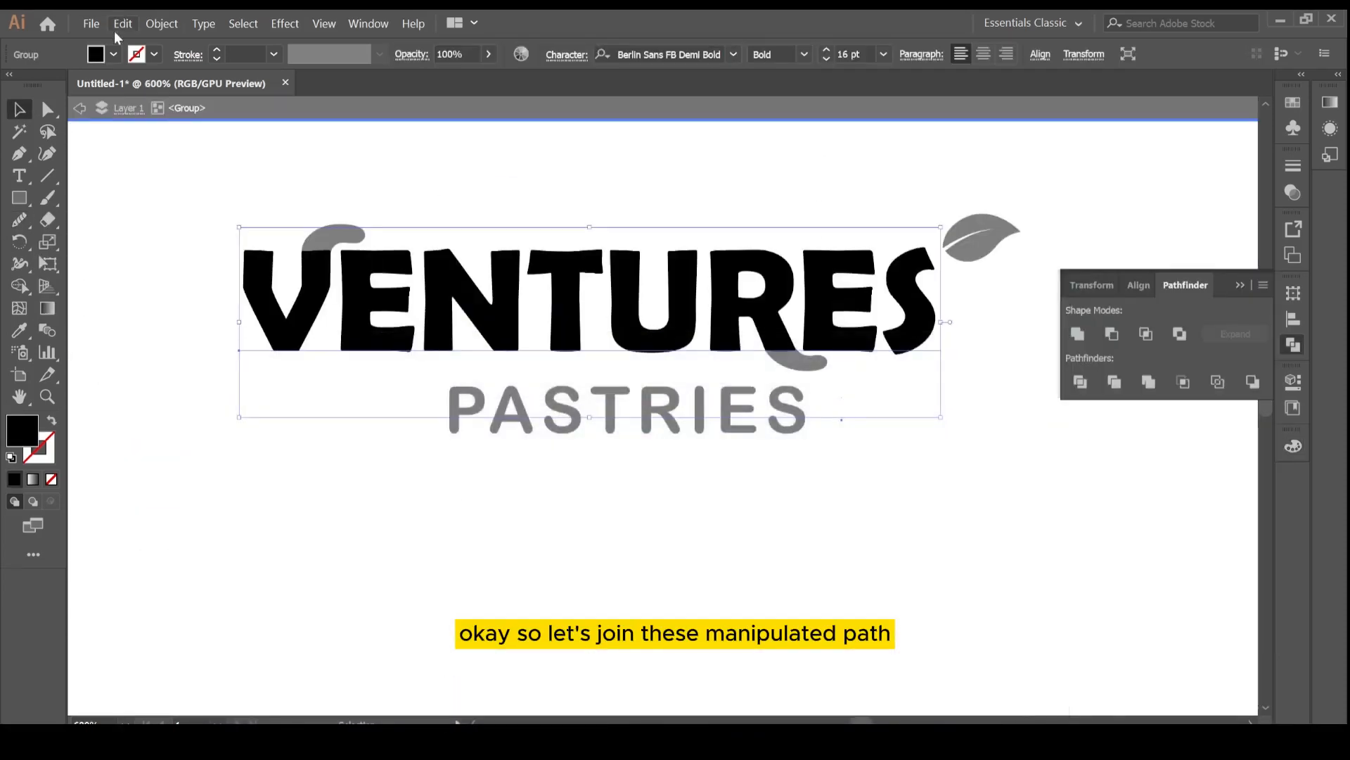
left_click(124, 24)
mouse_move(168, 28)
left_click(185, 184)
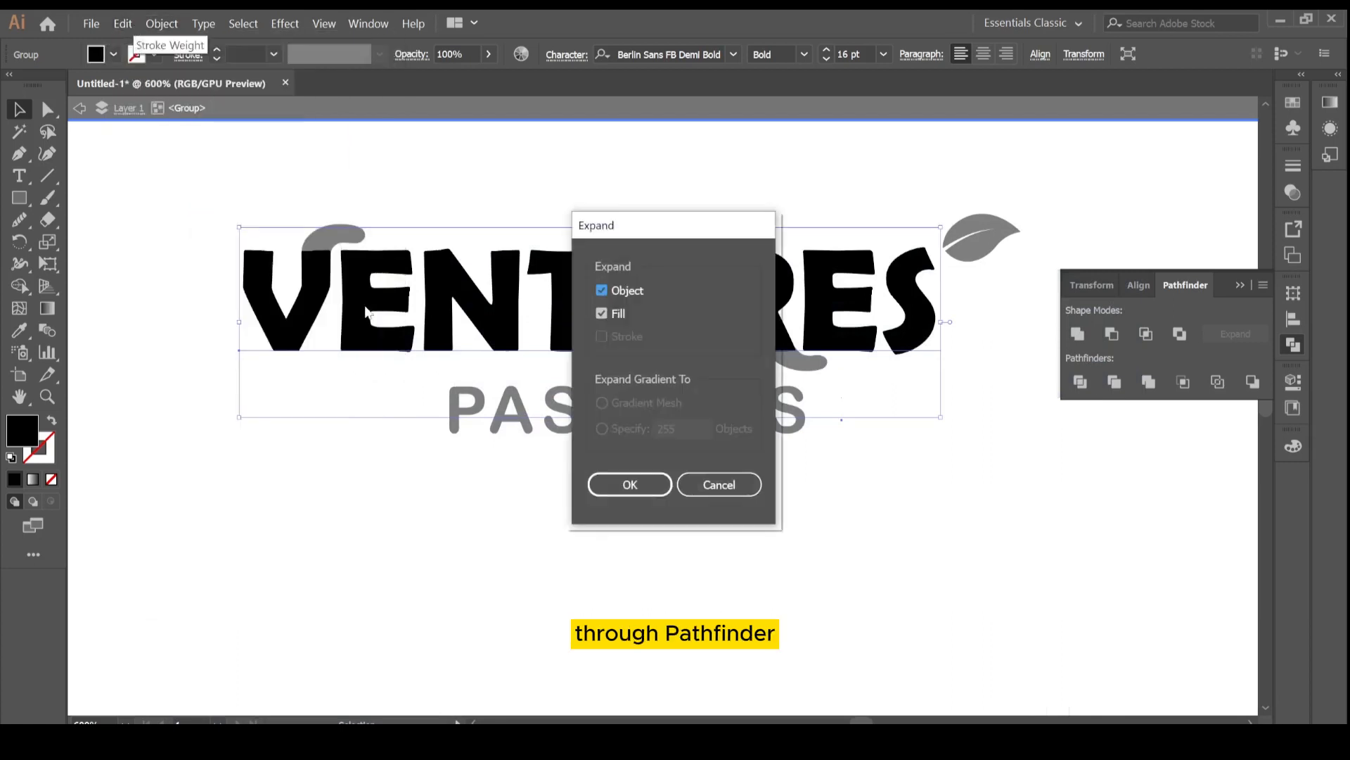
left_click(631, 485)
Exit isolation mode and inspect the expanded letter outlines with the Direct Selection tool.
right_click(382, 290)
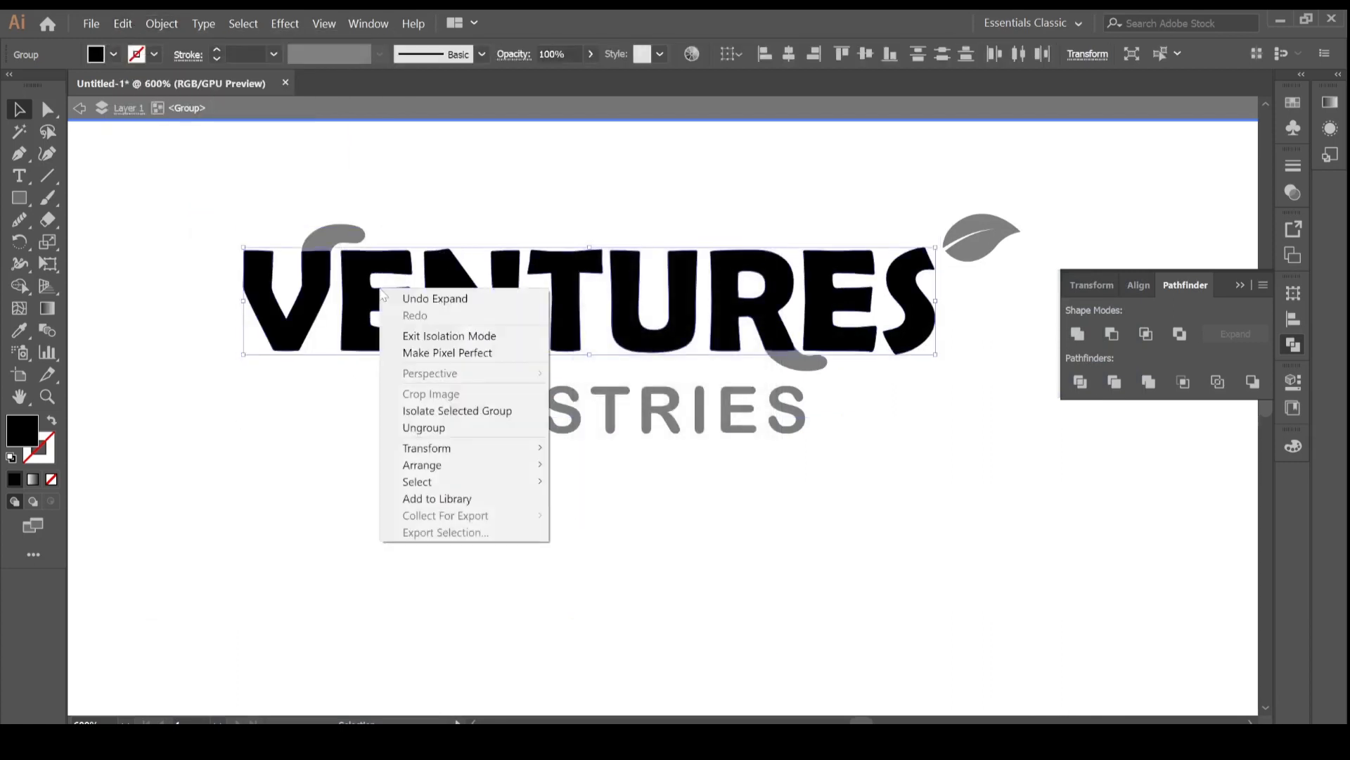
right_click(373, 297)
left_click(47, 109)
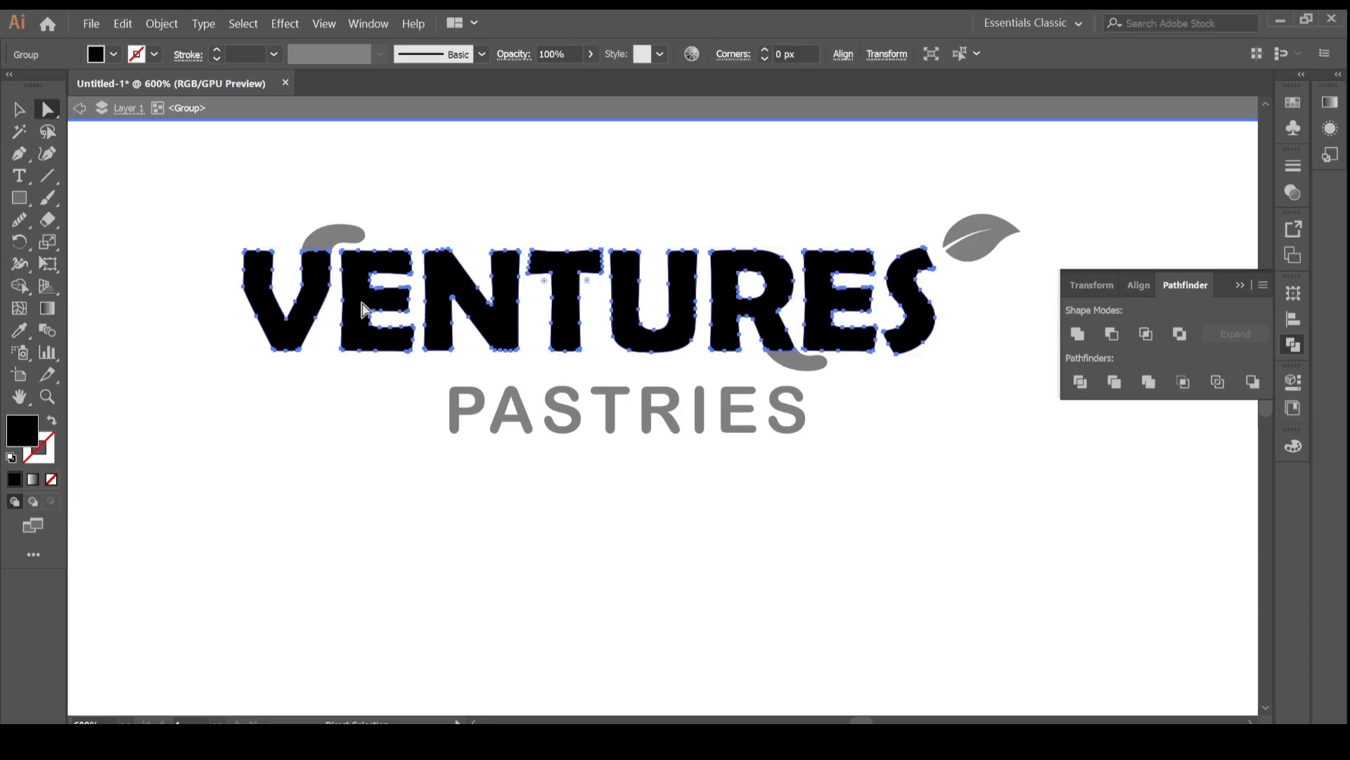
key("v")
key("Escape")
left_click(325, 250)
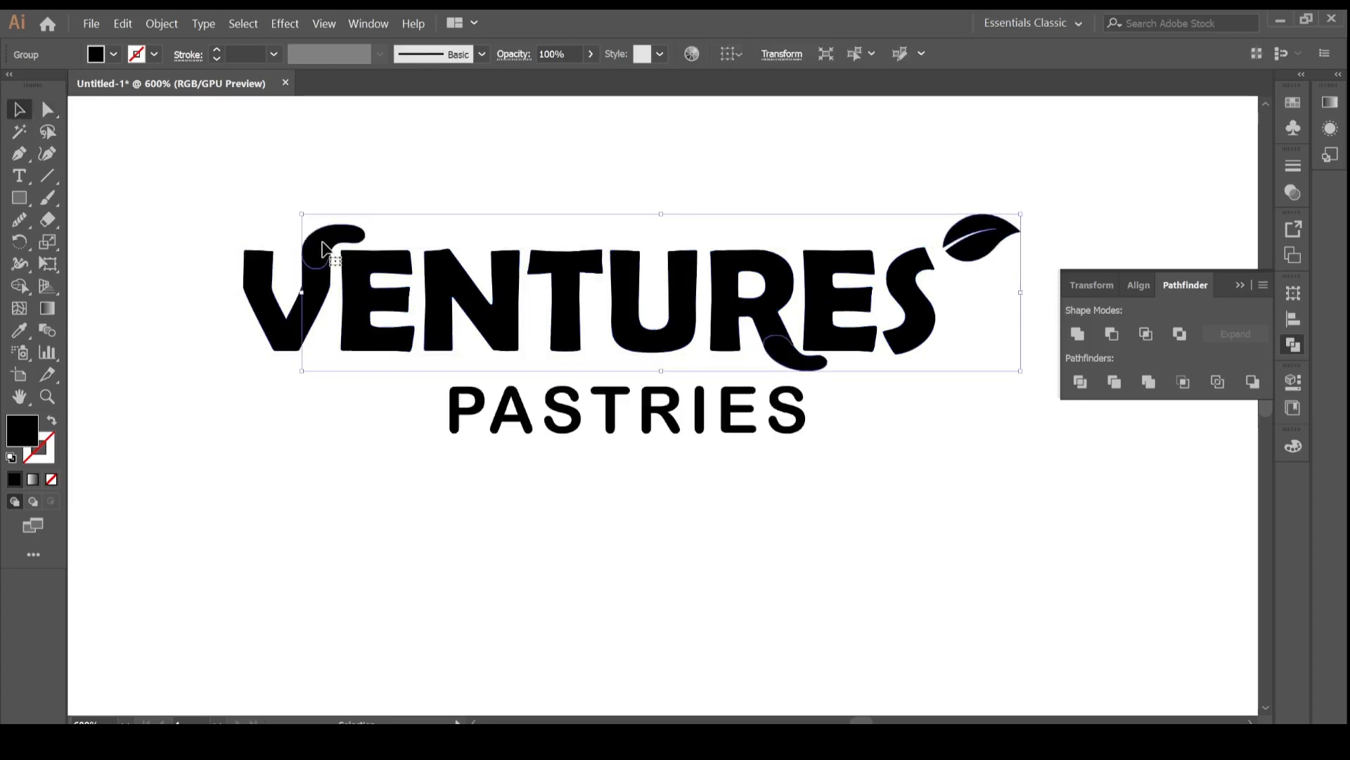
left_click(55, 111)
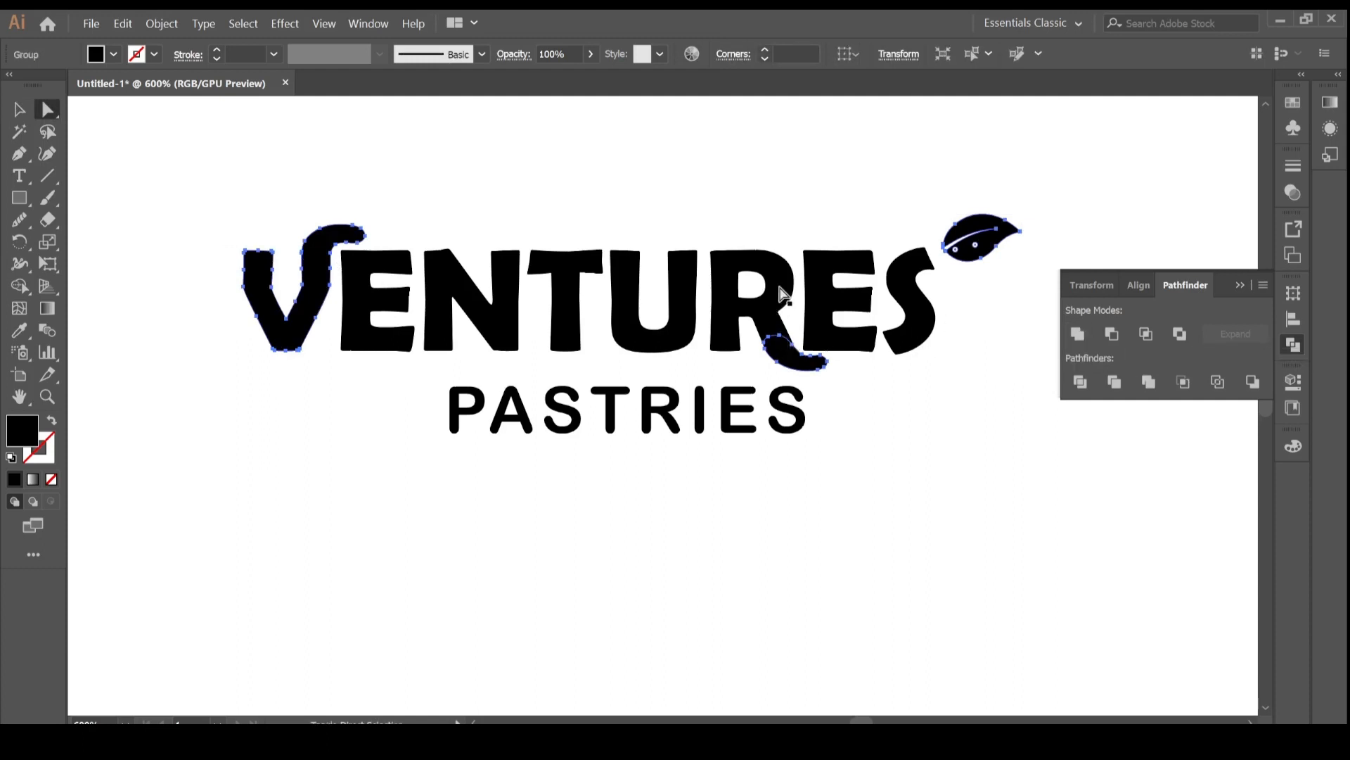
left_click(871, 491)
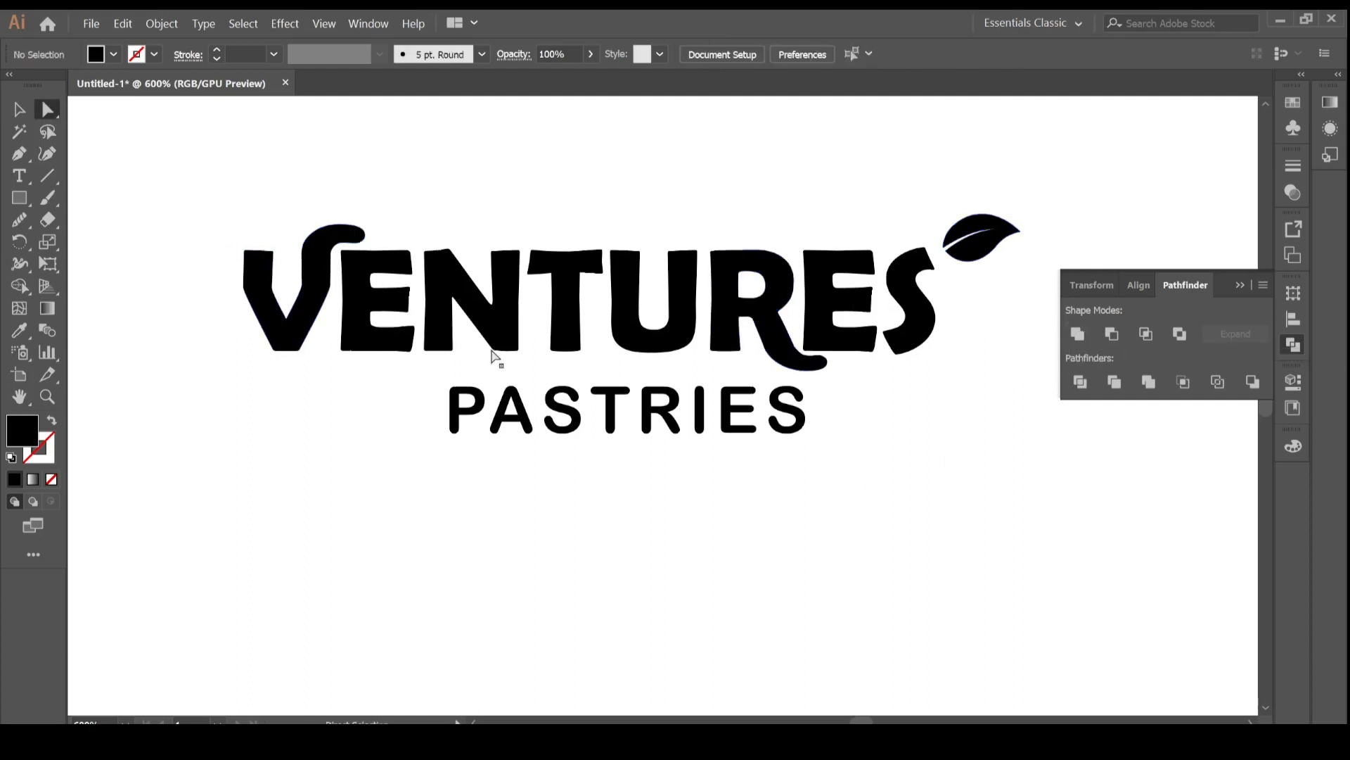
Group the whole logo and duplicate it below as additional copies.
key("ctrl+minus")
key("ctrl+minus")
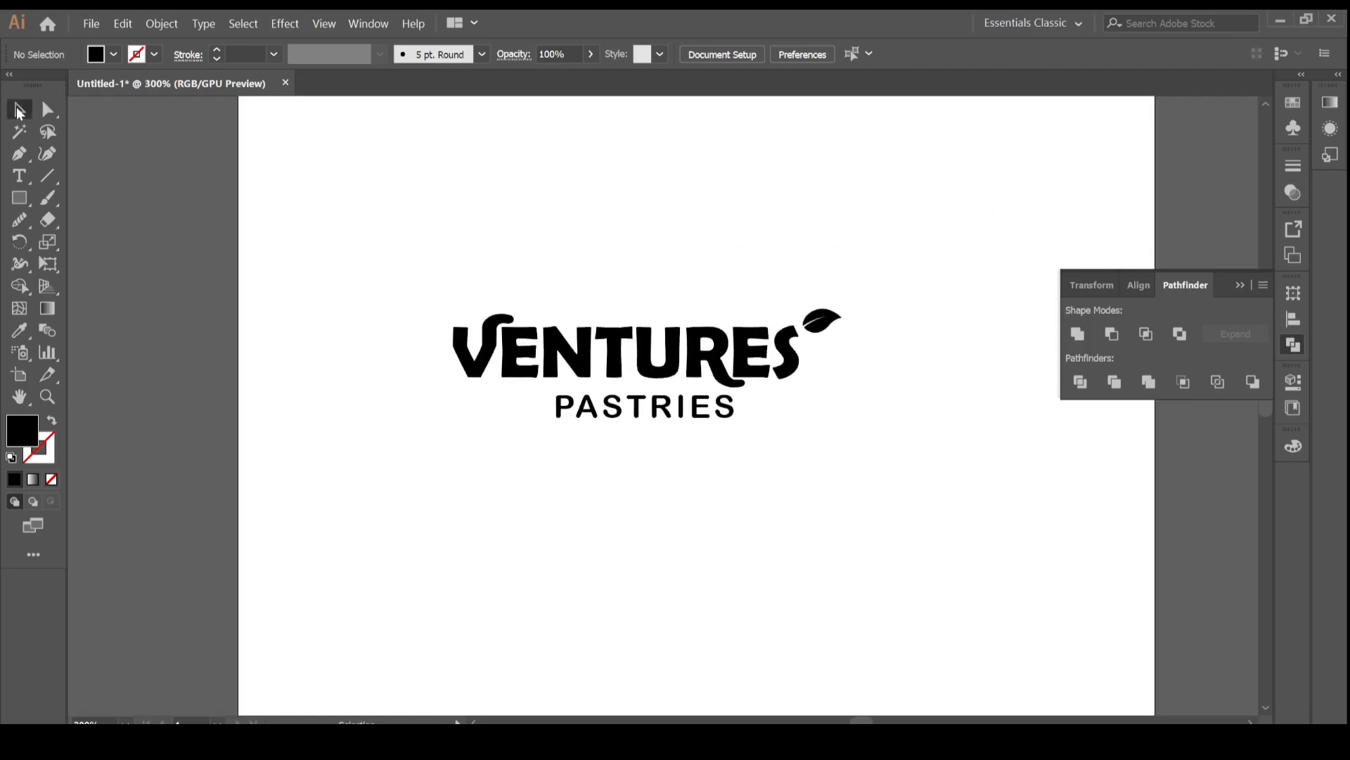
left_click_drag(425, 291, 998, 515)
key("ctrl+g")
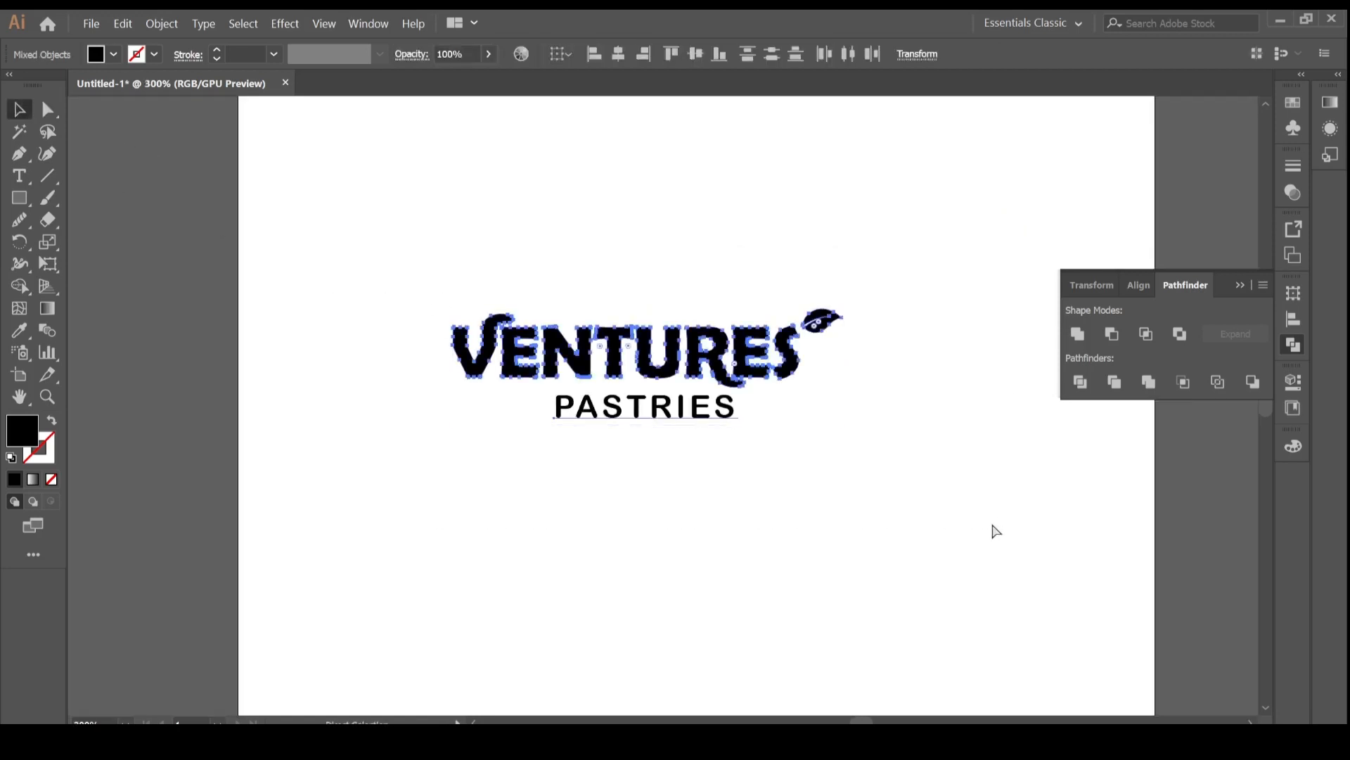
left_click_drag(665, 372, 717, 515)
left_click(726, 236)
left_click(702, 172)
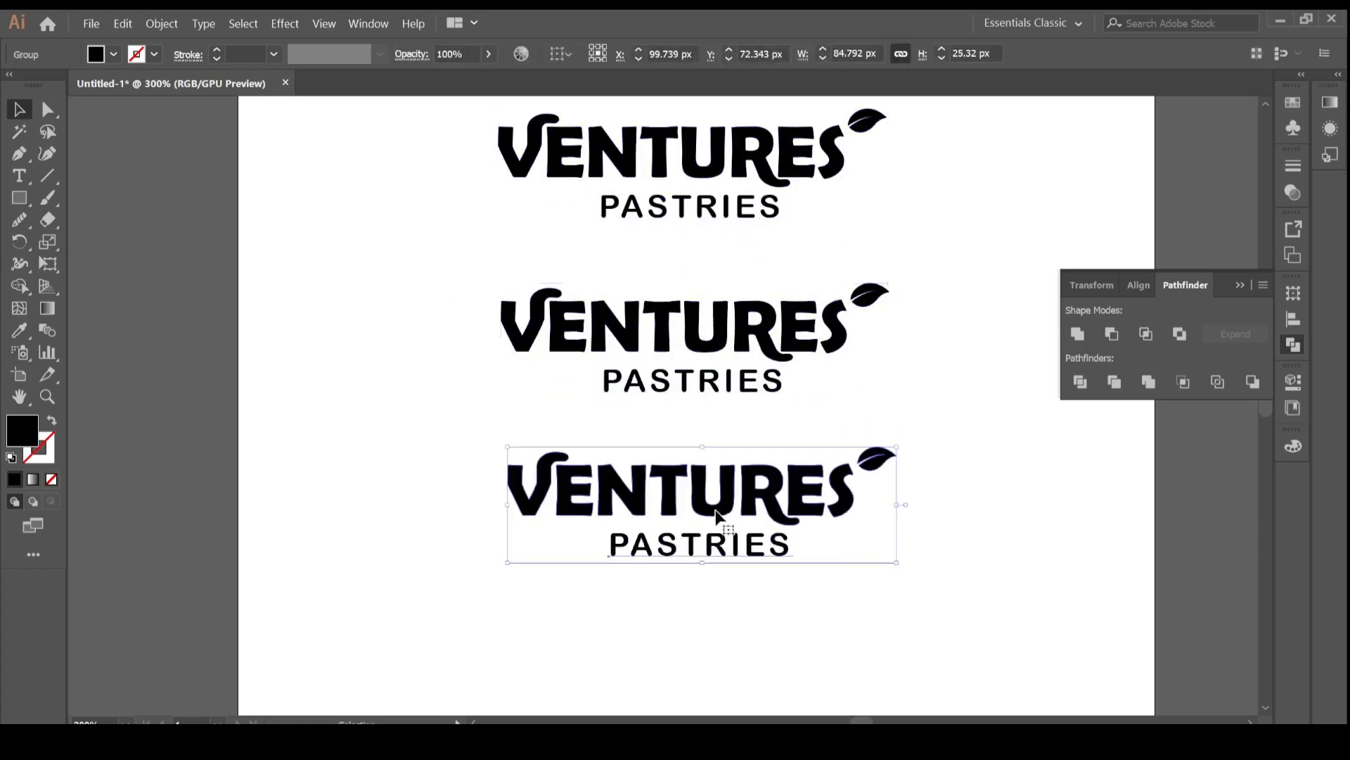
Fill the bottom copy of the logo with green #10BF5B.
left_click(832, 615)
left_click(671, 501)
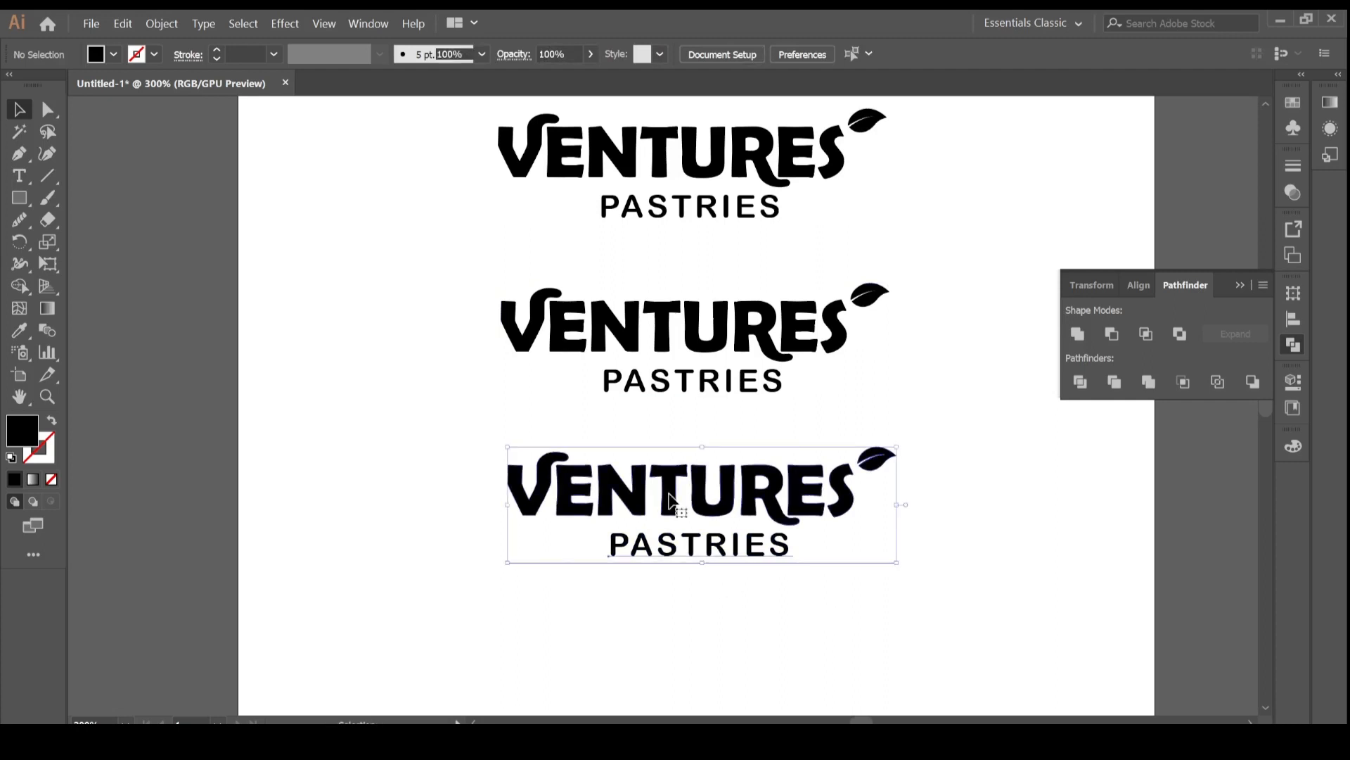
double_click(32, 438)
left_click(283, 342)
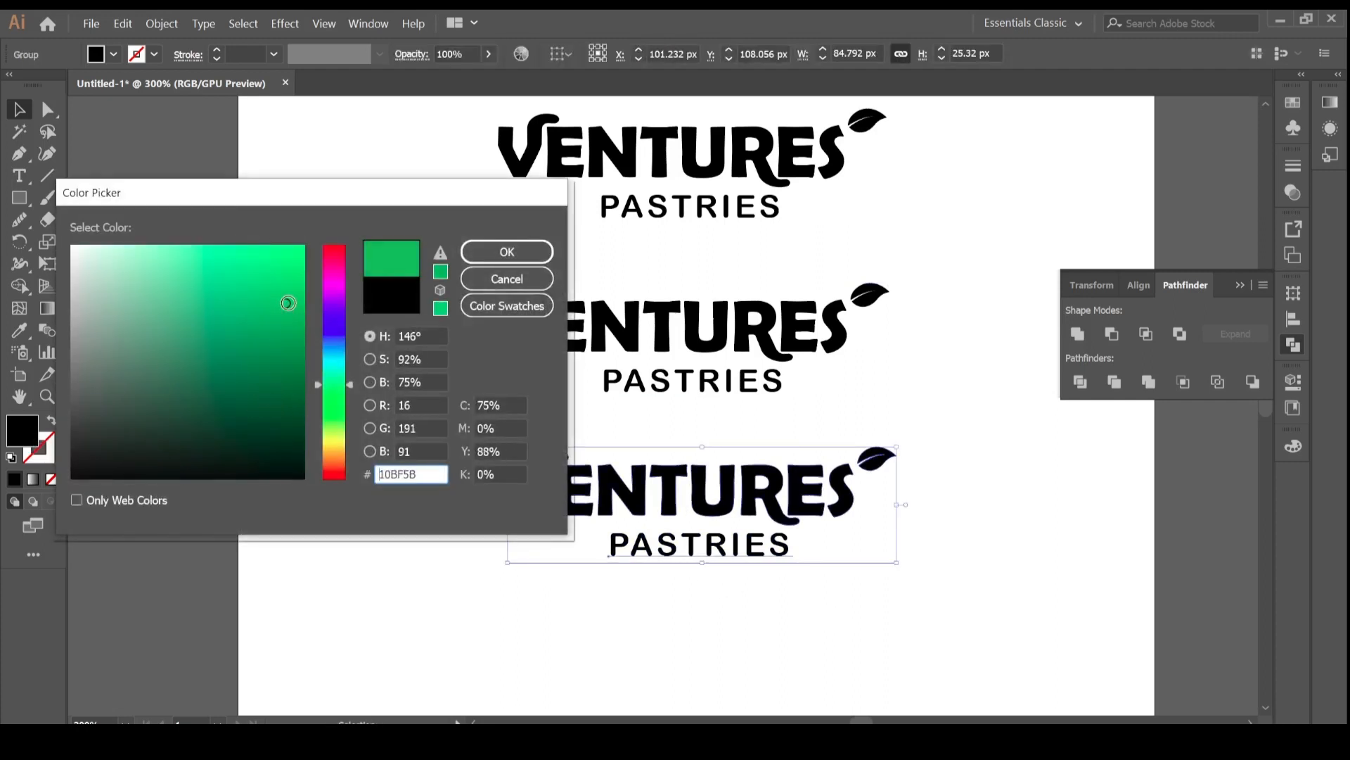
left_click(550, 253)
left_click(968, 464)
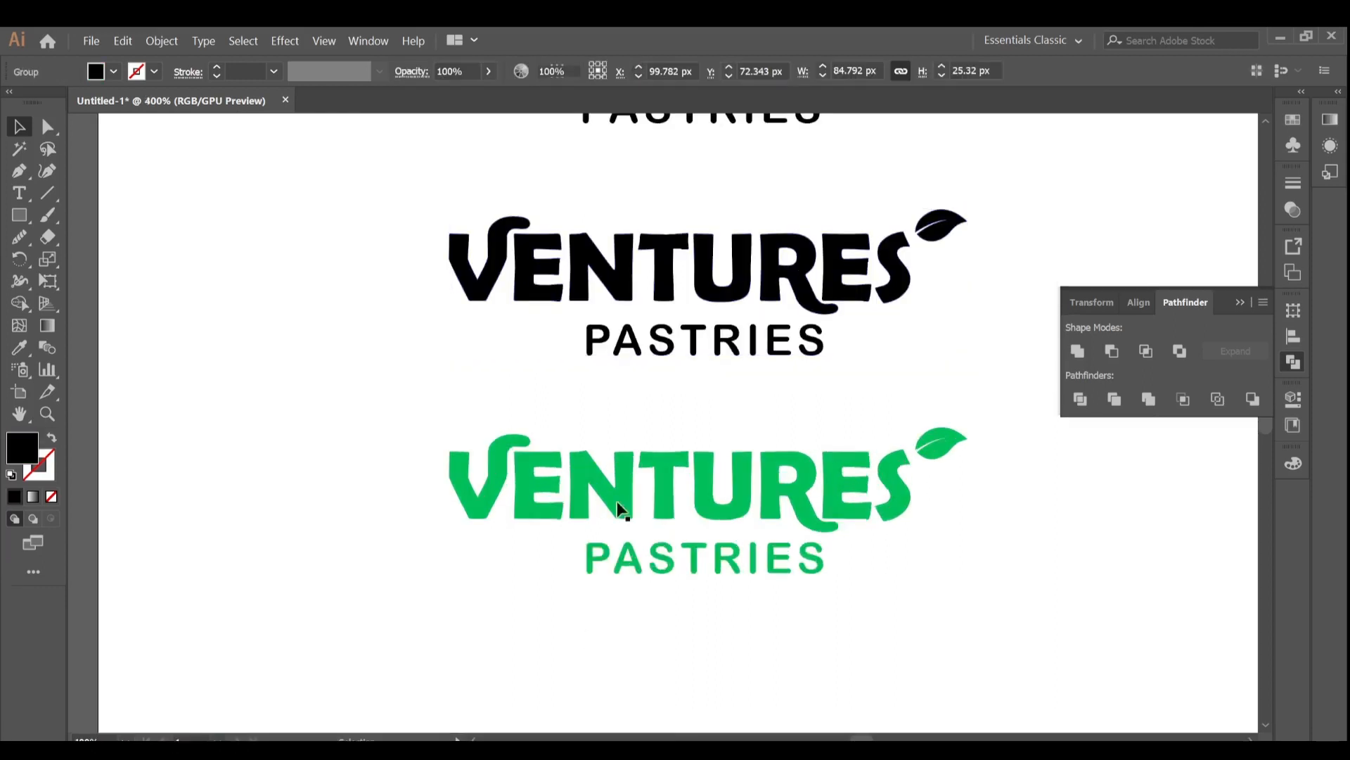
Stack a black copy of the logo over the green one and send it to the back.
left_click_drag(668, 269, 667, 496)
left_click(977, 401)
left_click(522, 557)
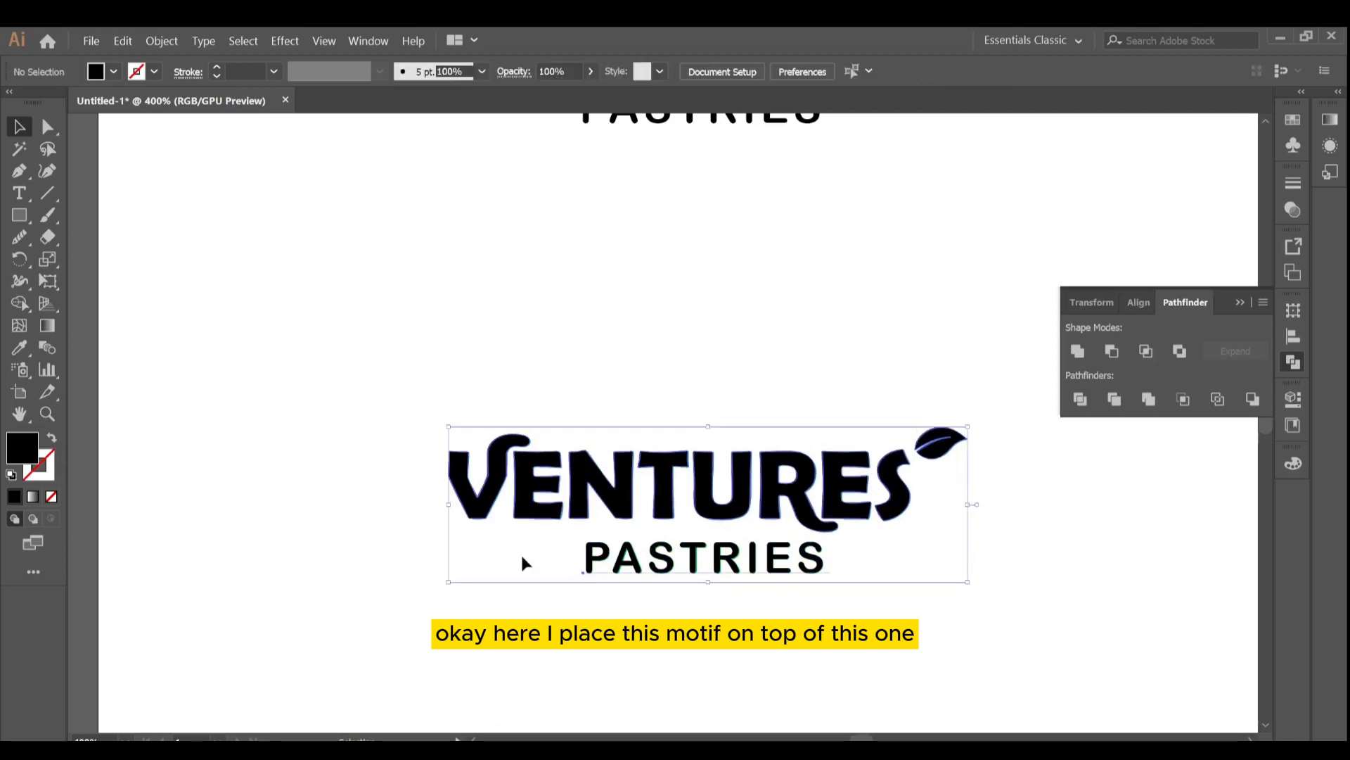
left_click_drag(522, 563, 515, 415)
left_click(905, 483)
left_click(705, 371)
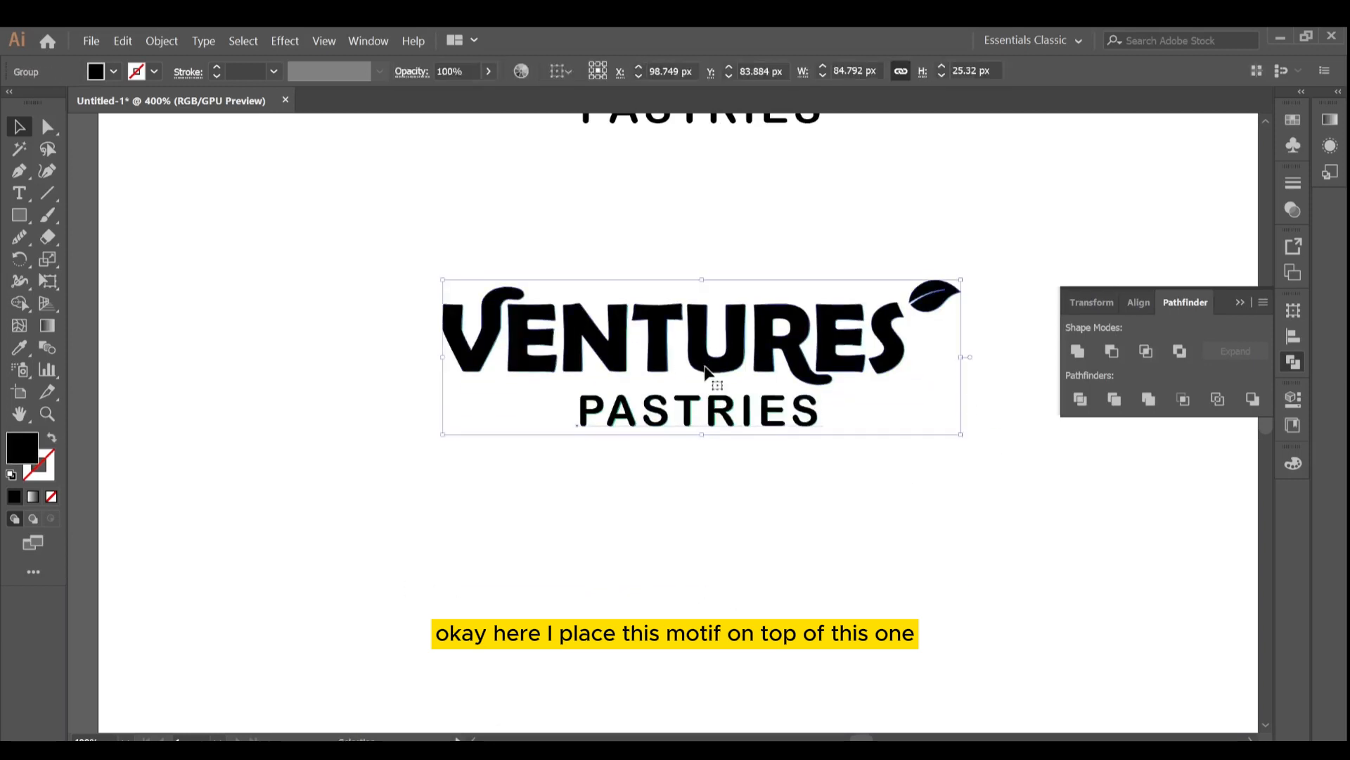
right_click(706, 371)
mouse_move(844, 527)
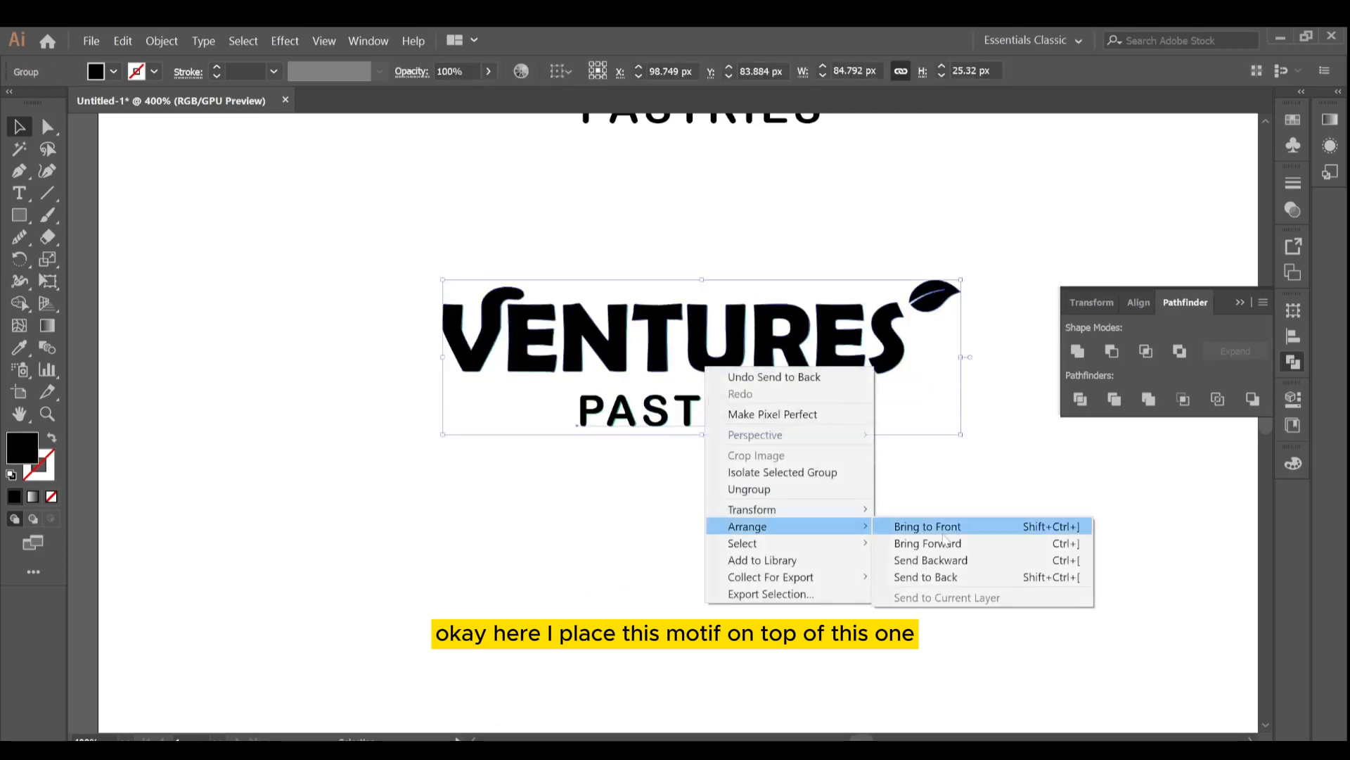
left_click(929, 577)
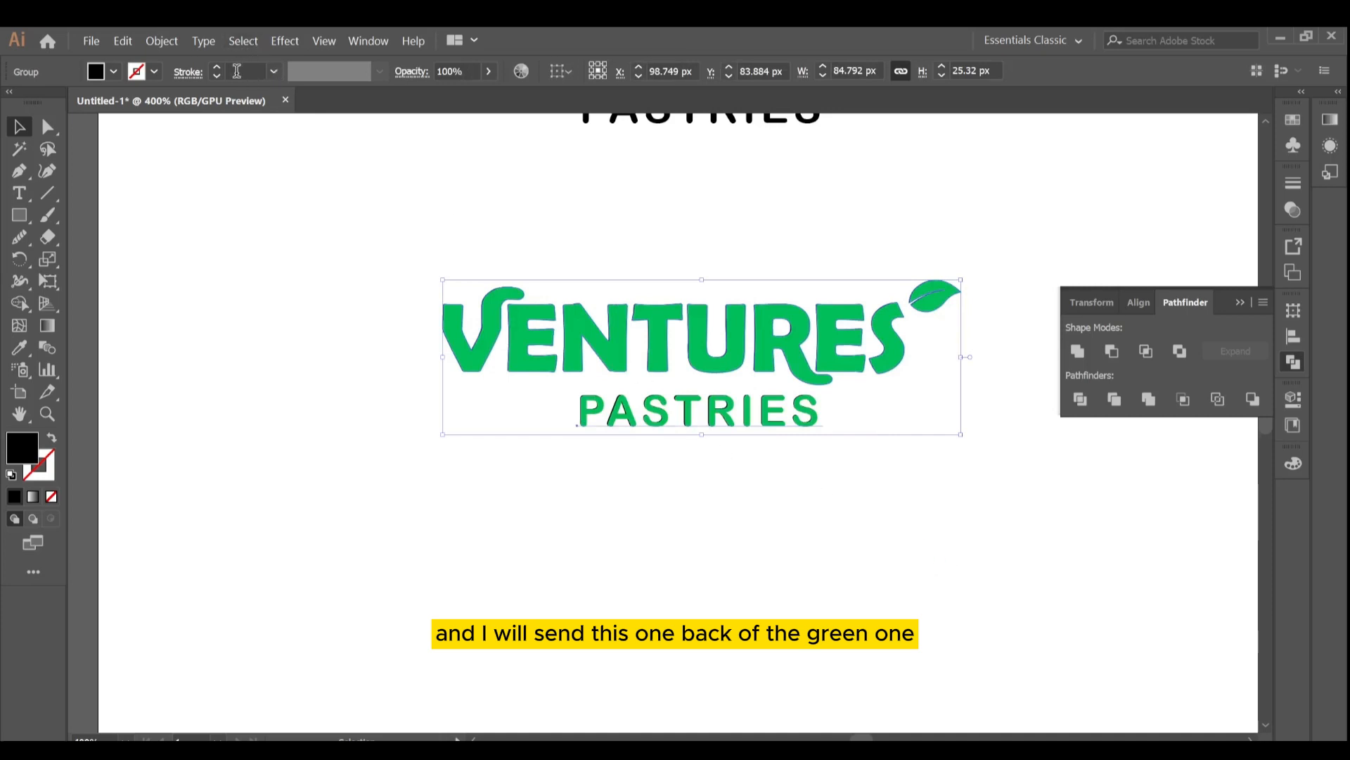
Raise the stroke weight of the black backing copy to 6 pt to create an emblem outline.
left_click(218, 67)
left_click(217, 68)
left_click(217, 68)
left_click(217, 68)
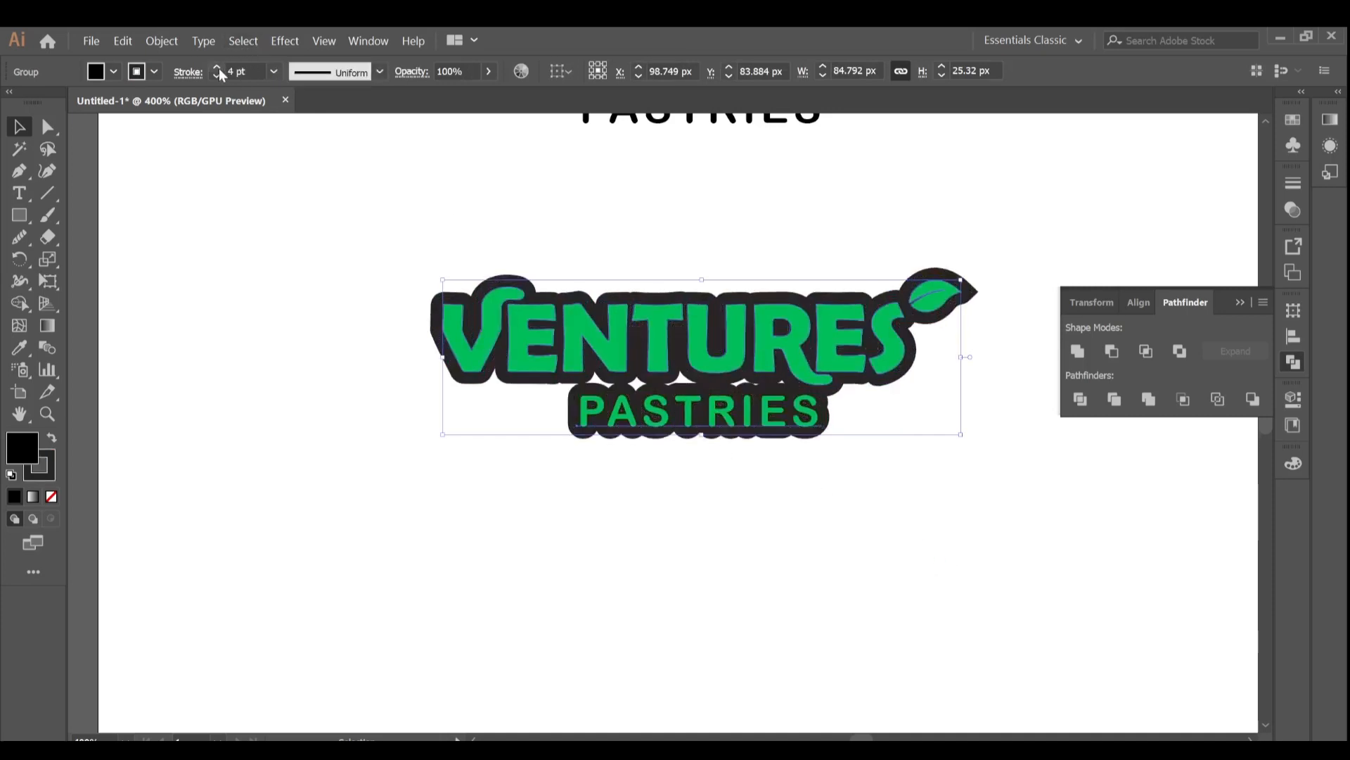
left_click(218, 68)
left_click(218, 69)
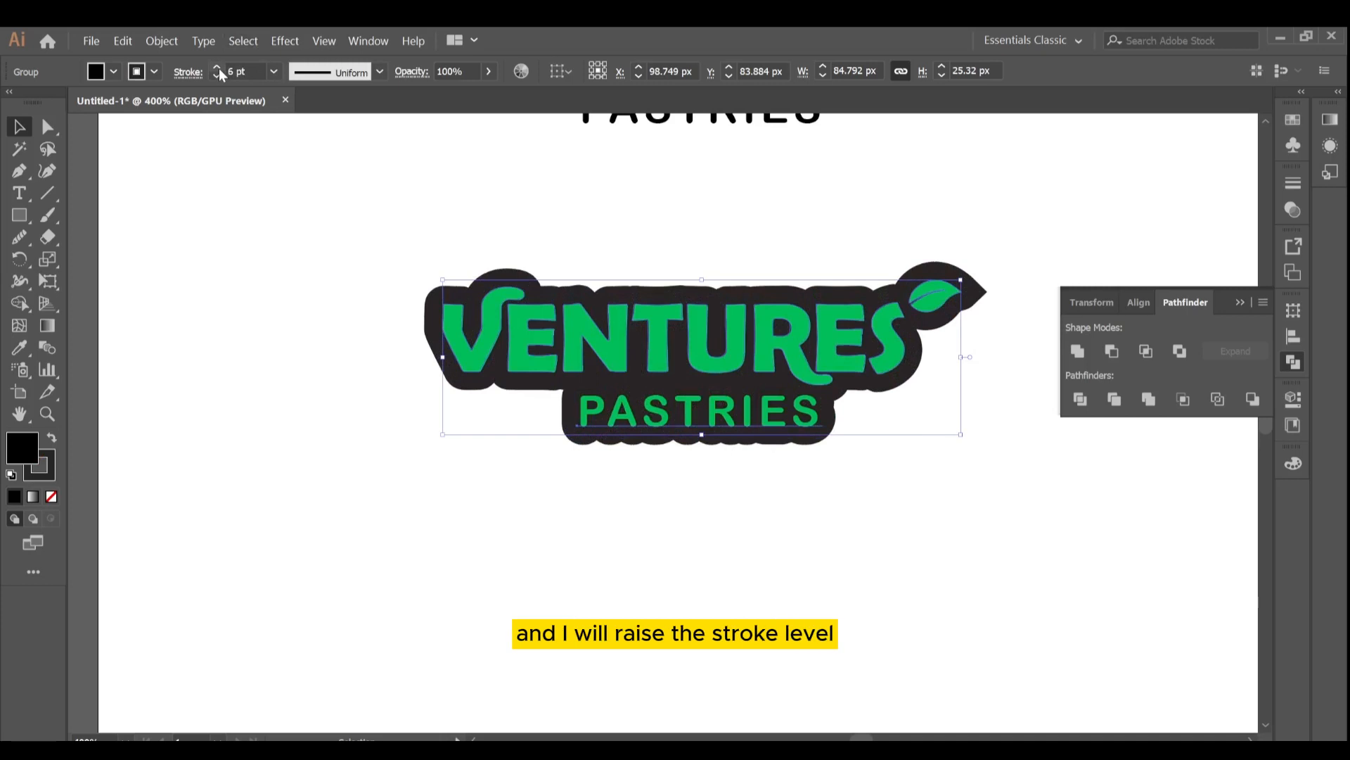
left_click(231, 416)
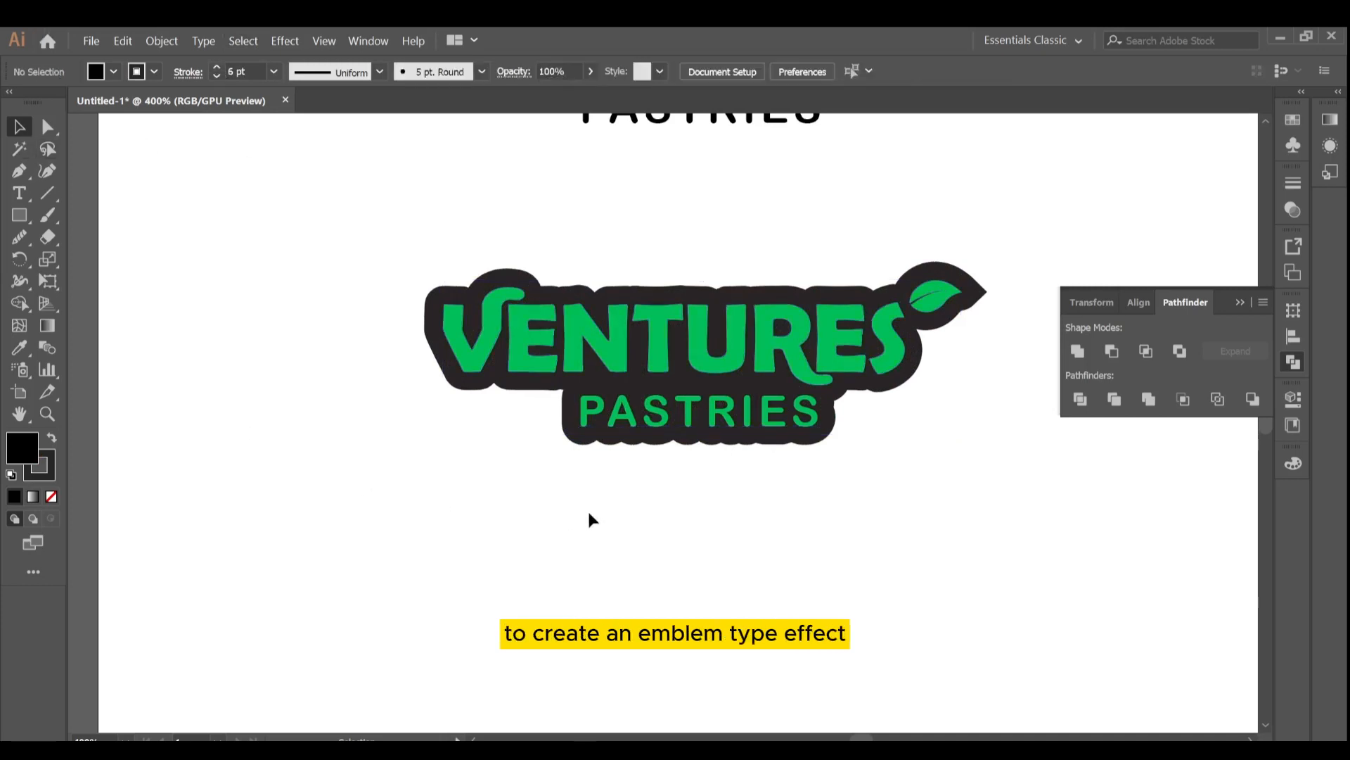
key("ctrl+minus")
key("ctrl+minus")
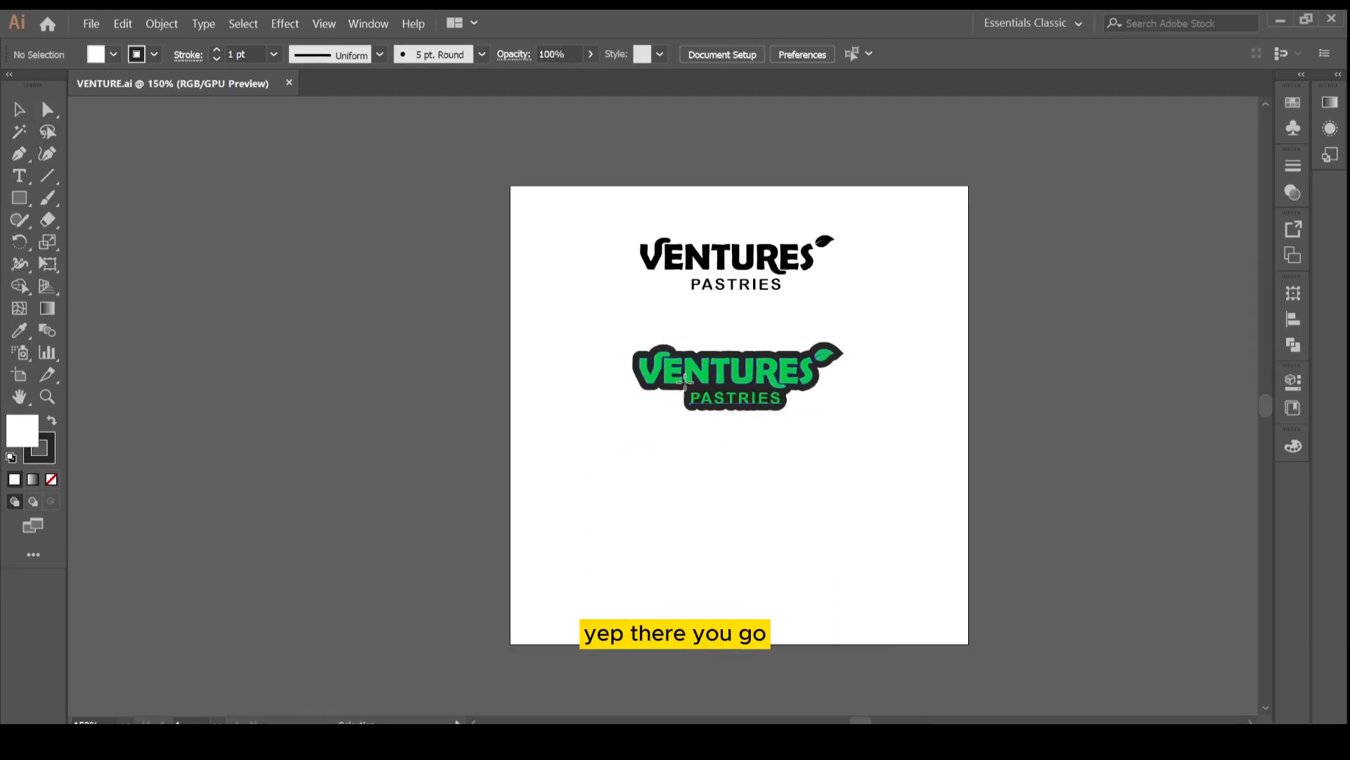
Isolate the bottom logo copy and delete all the letters except the V and the leaf.
double_click(734, 373)
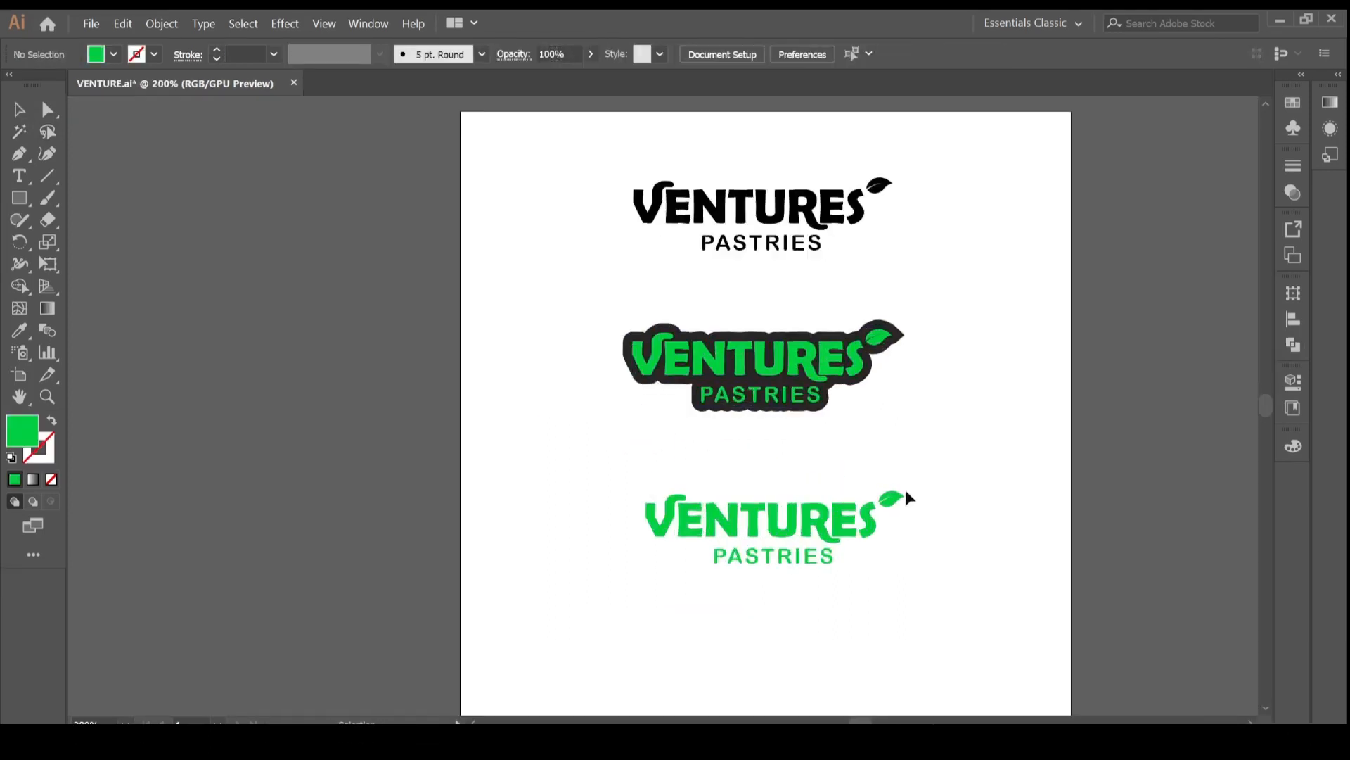
key("ctrl+plus")
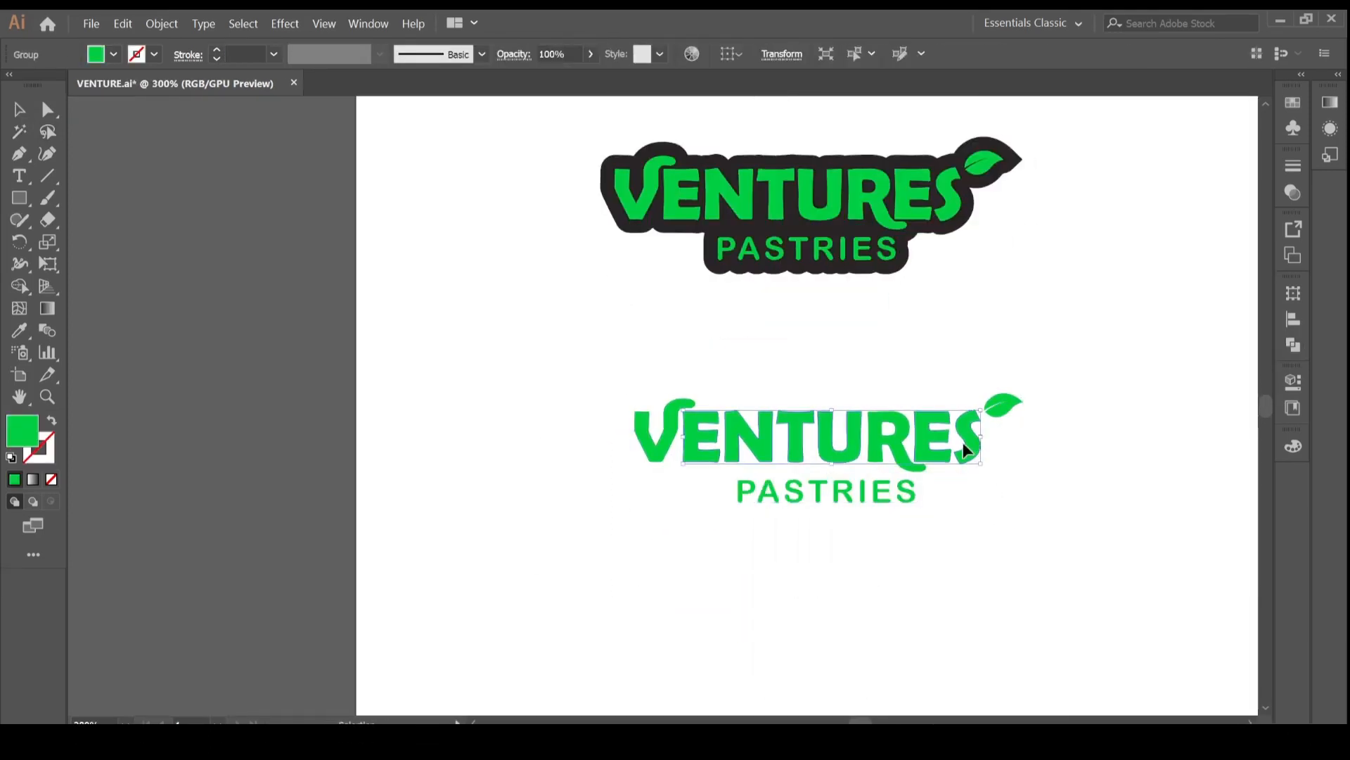
left_click(755, 502)
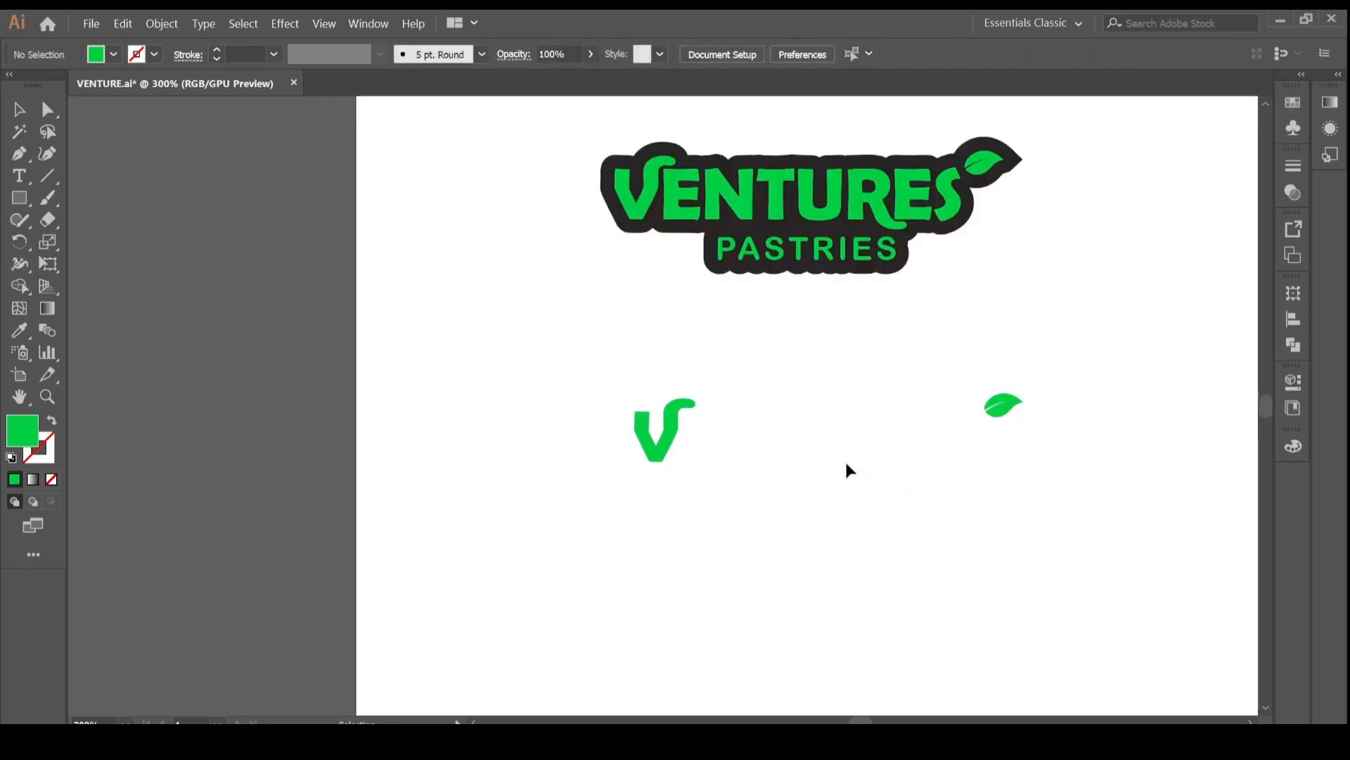
right_click(1100, 422)
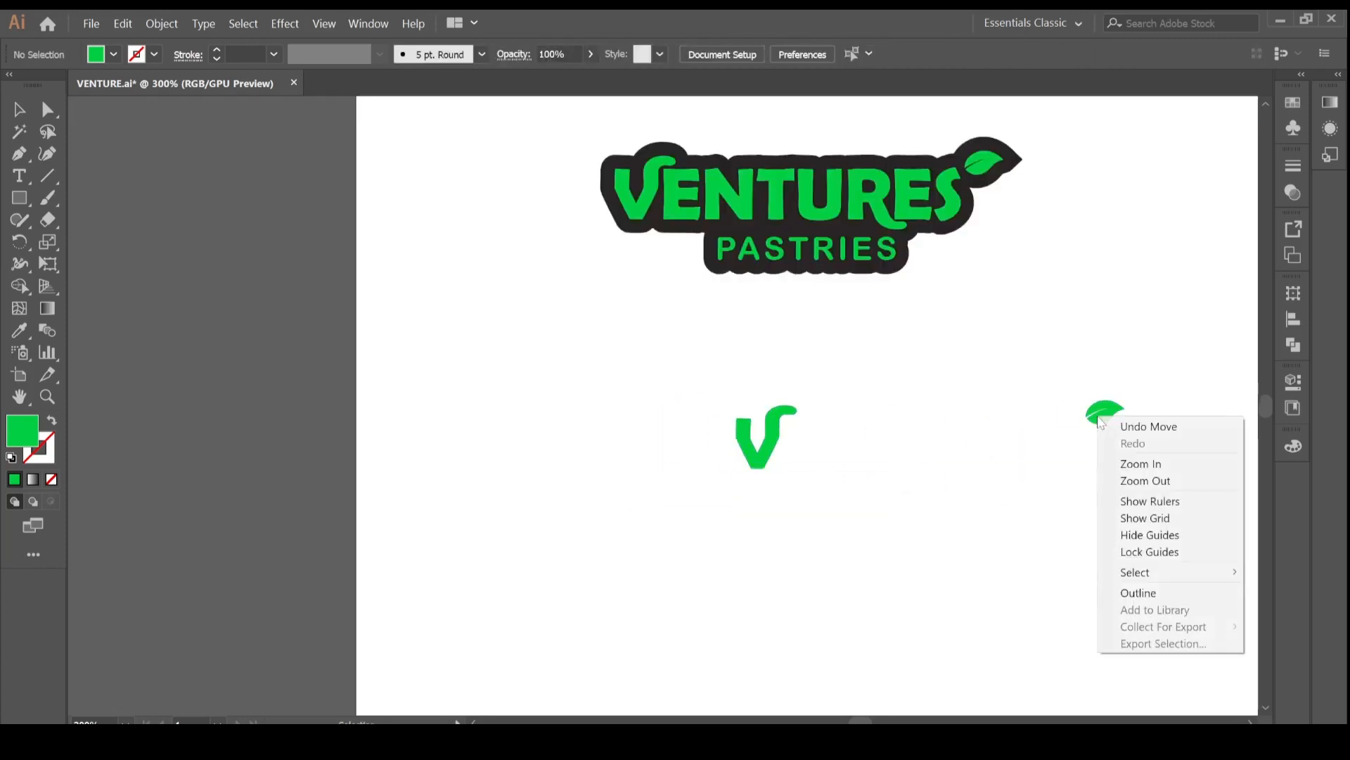
key("Escape")
key("ctrl+plus")
key("ctrl+plus")
key("ctrl+plus")
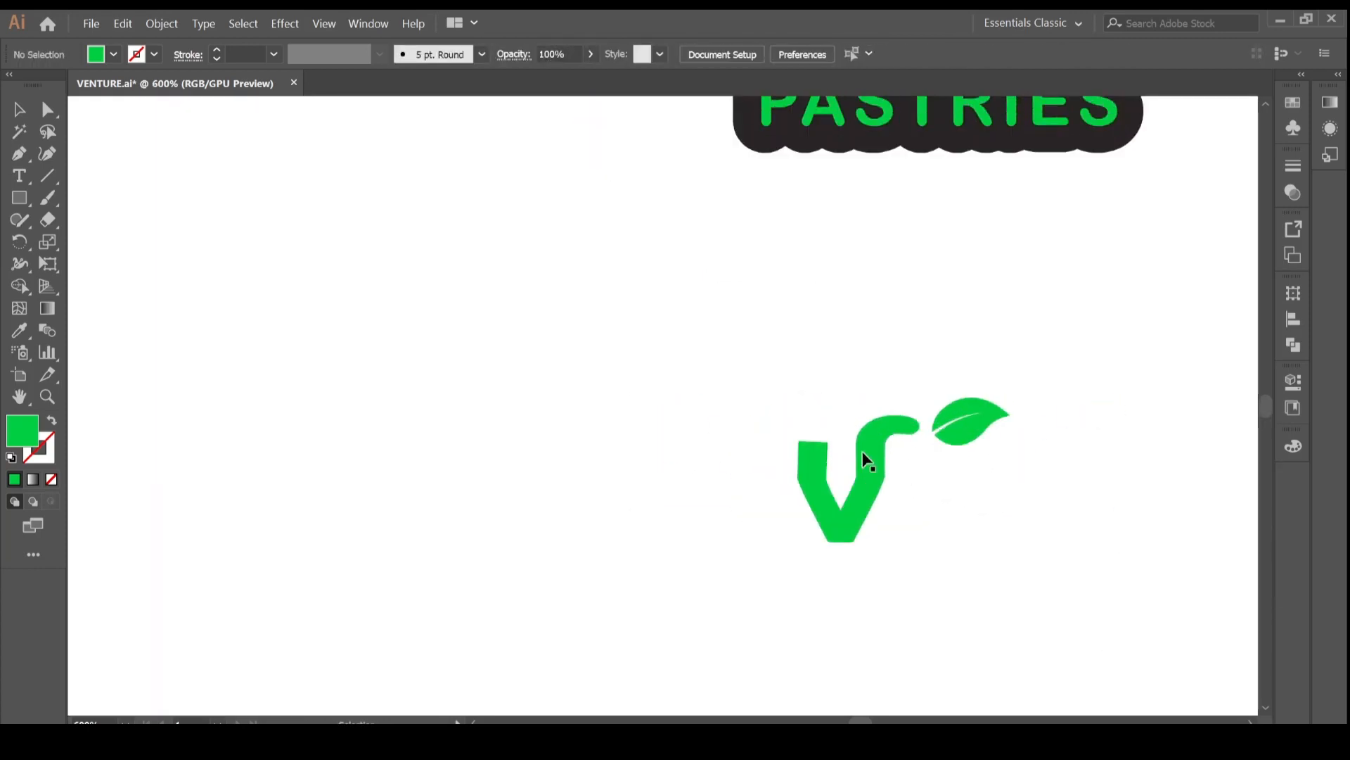
key("ctrl+z")
key("ctrl+z")
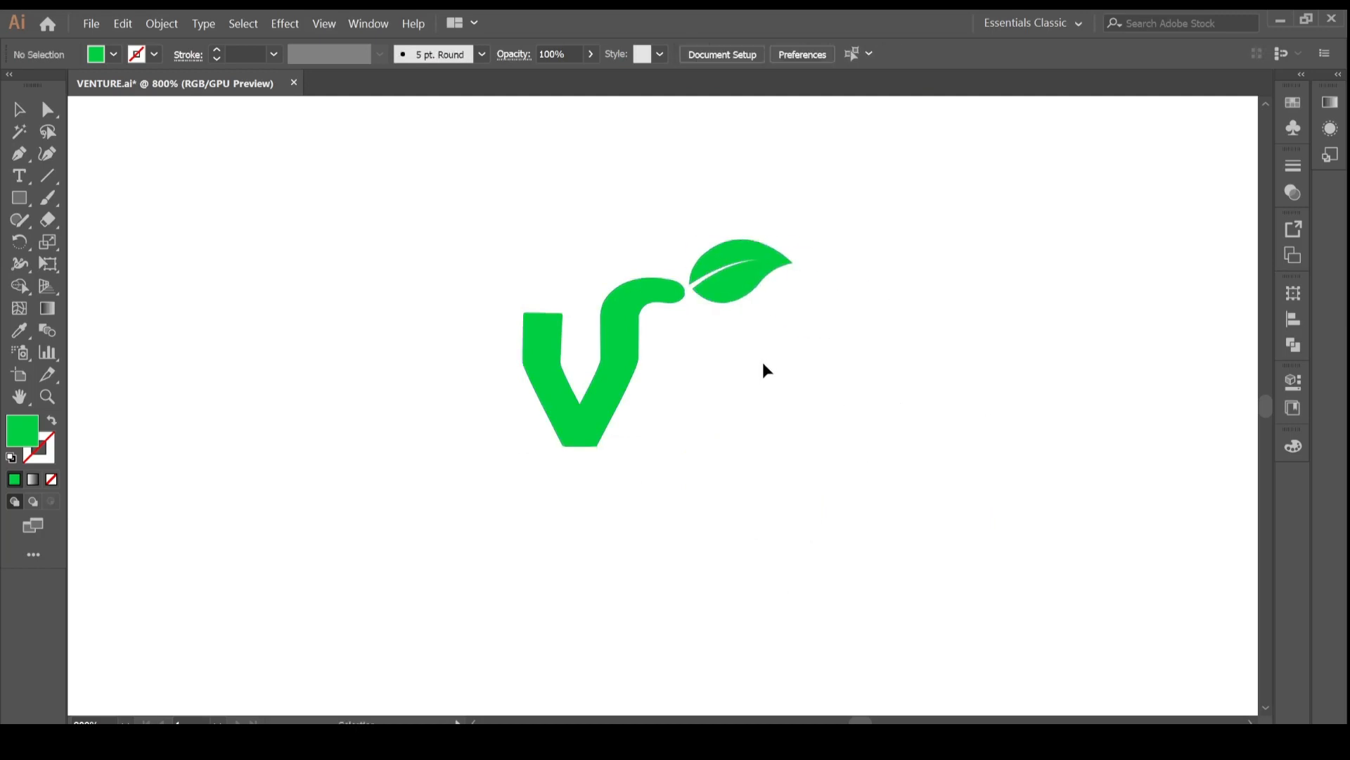
Duplicate the V-and-leaf icon below and fill the copy with black #000000.
left_click(582, 425)
left_click_drag(582, 424, 595, 597)
double_click(21, 478)
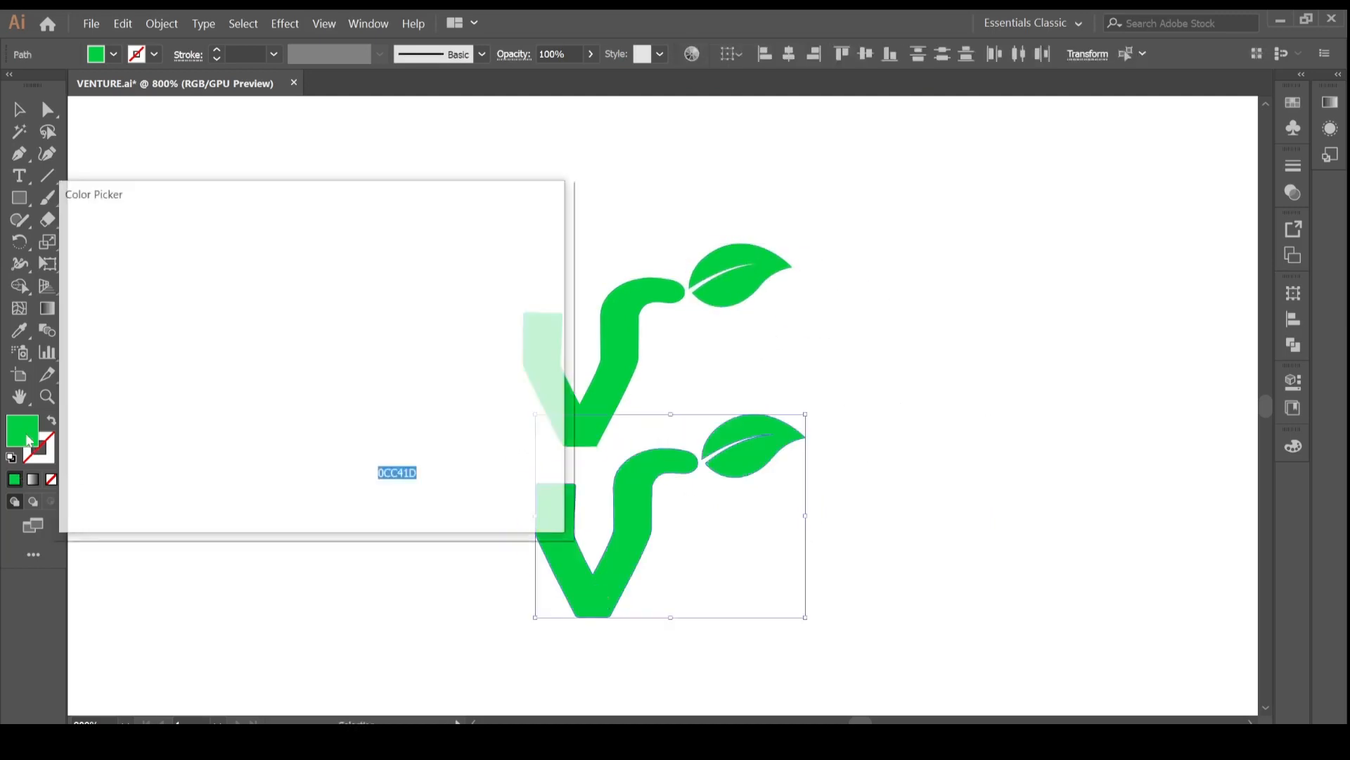
key("Return")
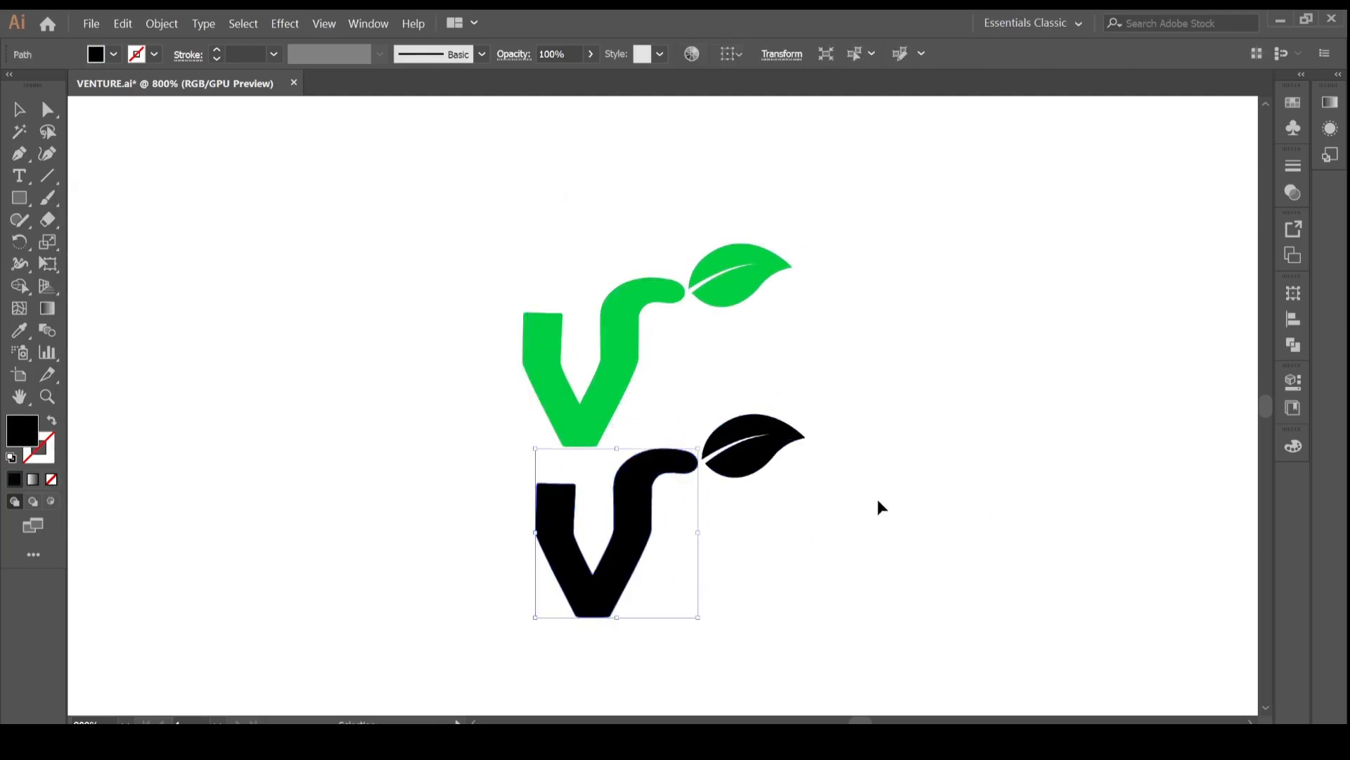
key("ctrl+z")
double_click(26, 445)
type("000000")
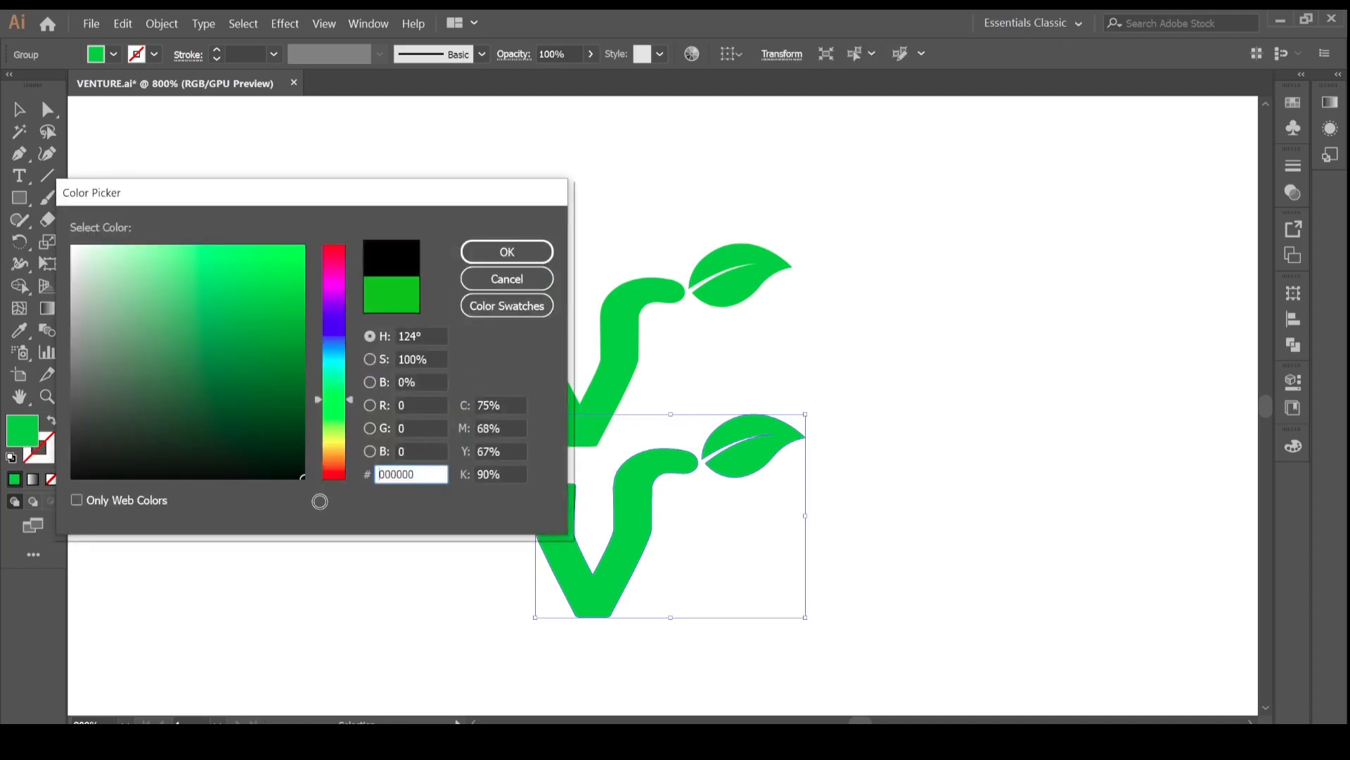
key("Return")
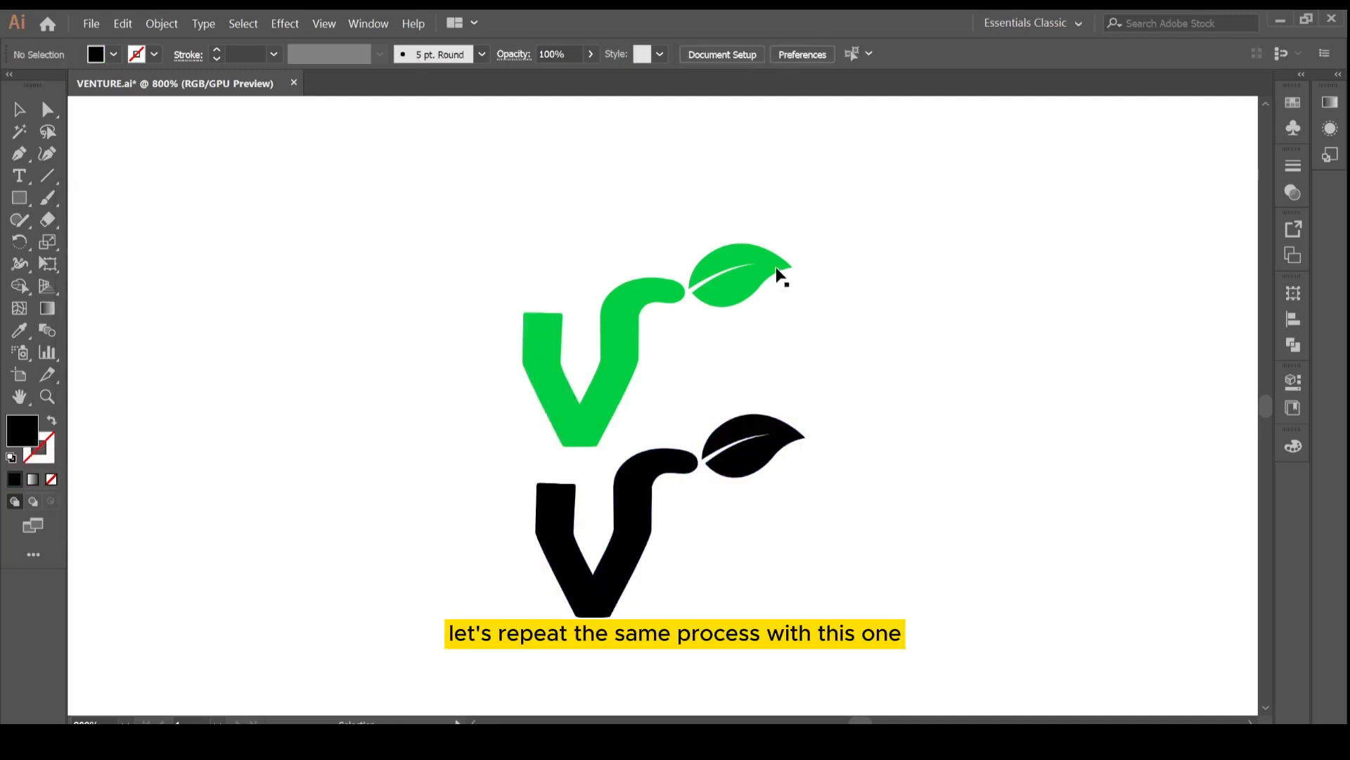
Move the black icon copy over the green icon and send it to the back.
left_click(608, 395)
left_click_drag(625, 357, 623, 357)
right_click(592, 410)
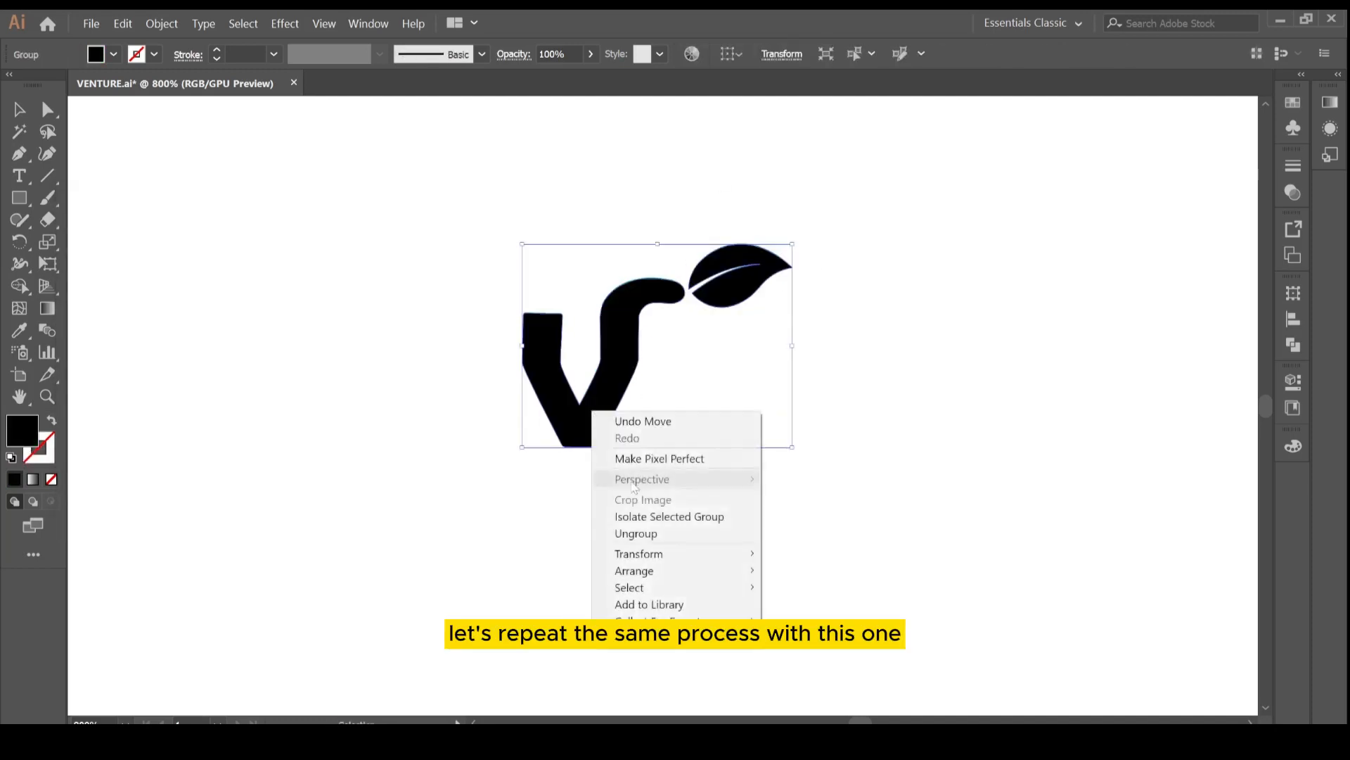
mouse_move(637, 569)
left_click(798, 624)
Raise the stroke weight of the black backing icon to 4 pt to form its outline.
left_click(217, 51)
left_click(218, 51)
left_click(217, 50)
left_click(218, 51)
left_click(217, 51)
left_click(218, 50)
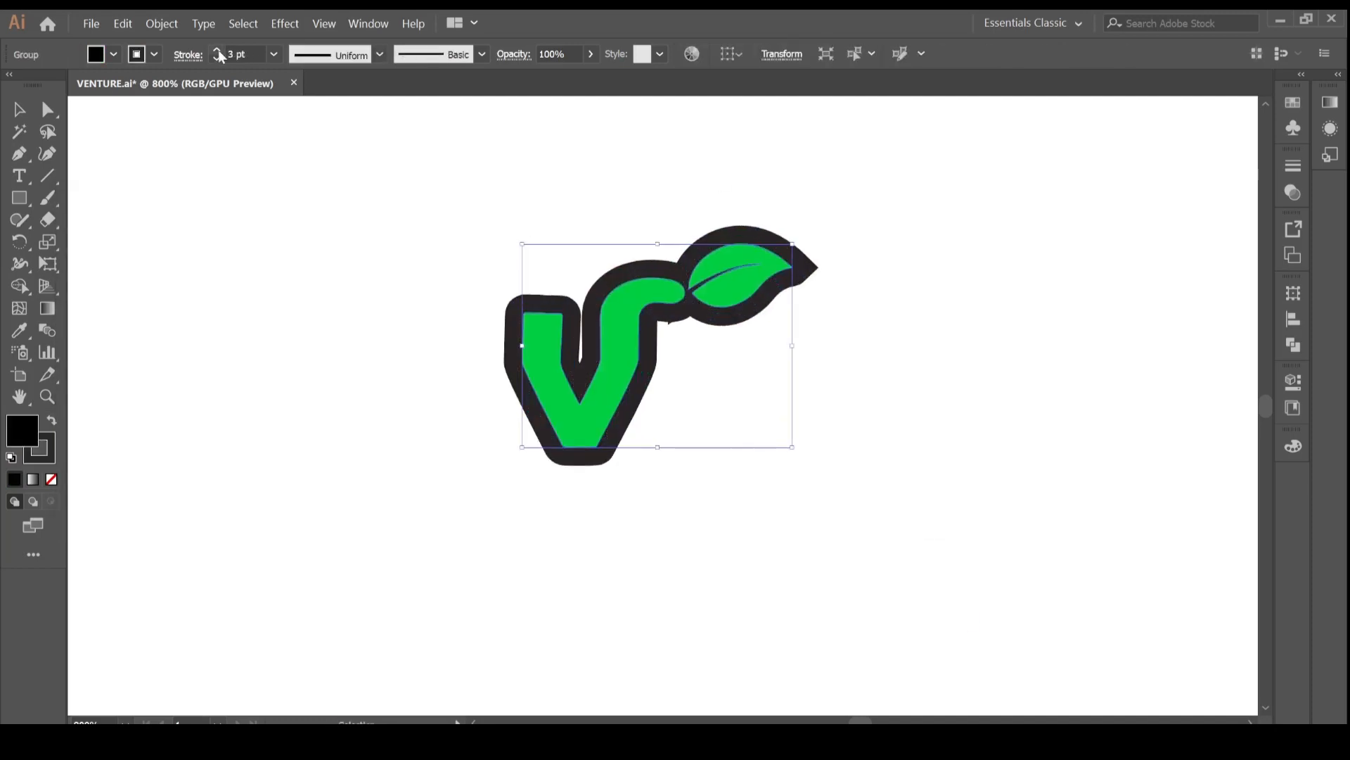
left_click(217, 50)
left_click(879, 408)
Try adding a small circle near the V's base, filled with green sampled from the V.
key("ctrl+equal")
key("ctrl+equal")
key("ctrl+minus")
key("ctrl+minus")
key("ctrl+minus")
key("ctrl+minus")
key("ctrl+minus")
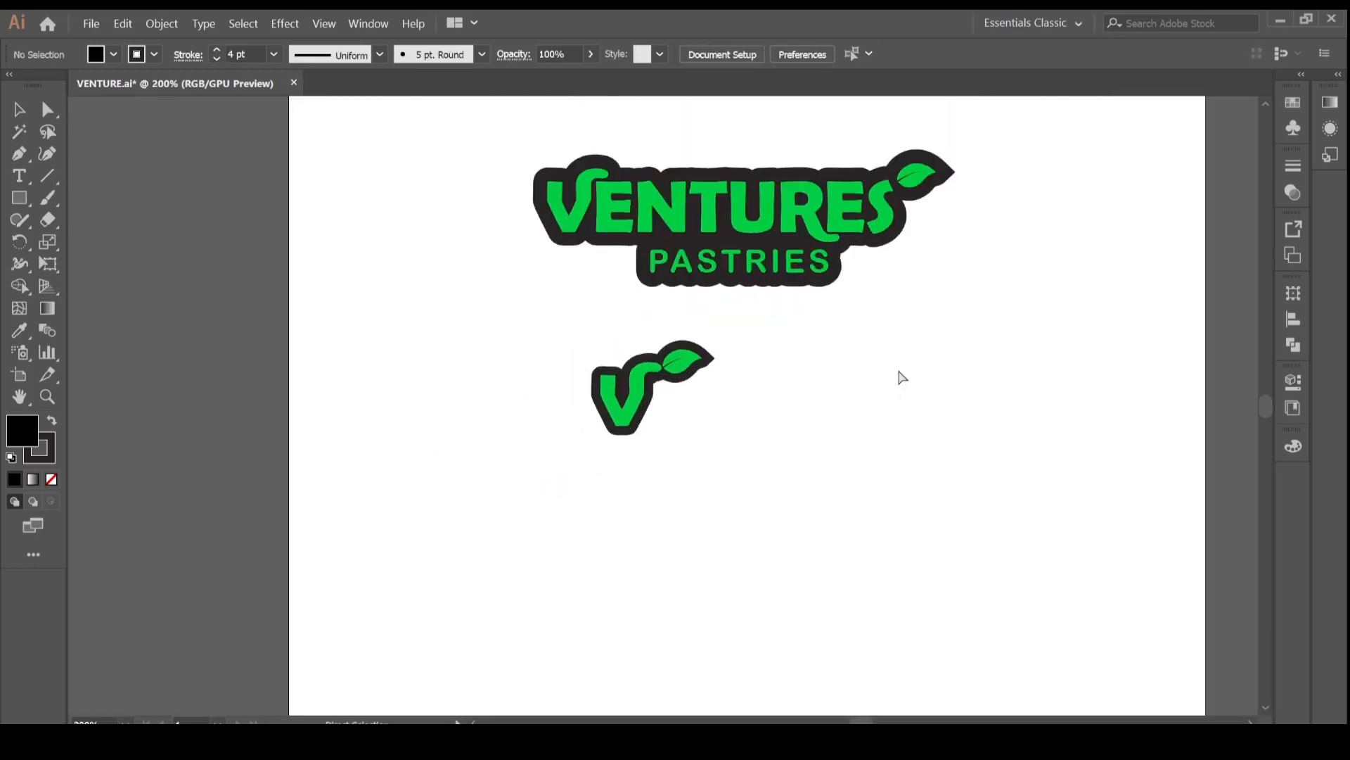
key("ctrl+equal")
key("ctrl+equal")
key("ctrl+equal")
left_click(19, 175)
key("l")
mouse_move(642, 453)
left_mouse_down()
mouse_move(687, 495)
mouse_move(670, 484)
mouse_move(696, 481)
left_mouse_up()
key("ctrl+z")
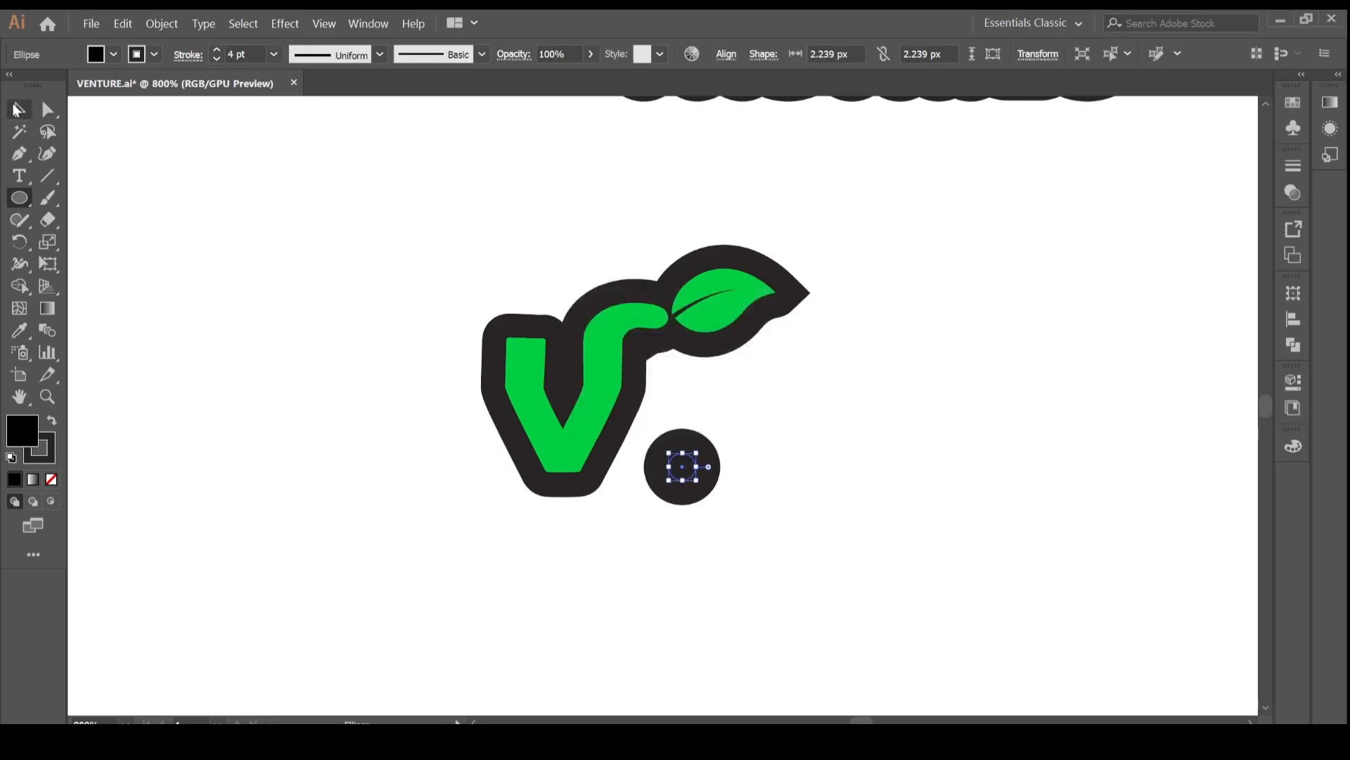
key("v")
double_click(22, 430)
left_click(502, 252)
left_click(19, 330)
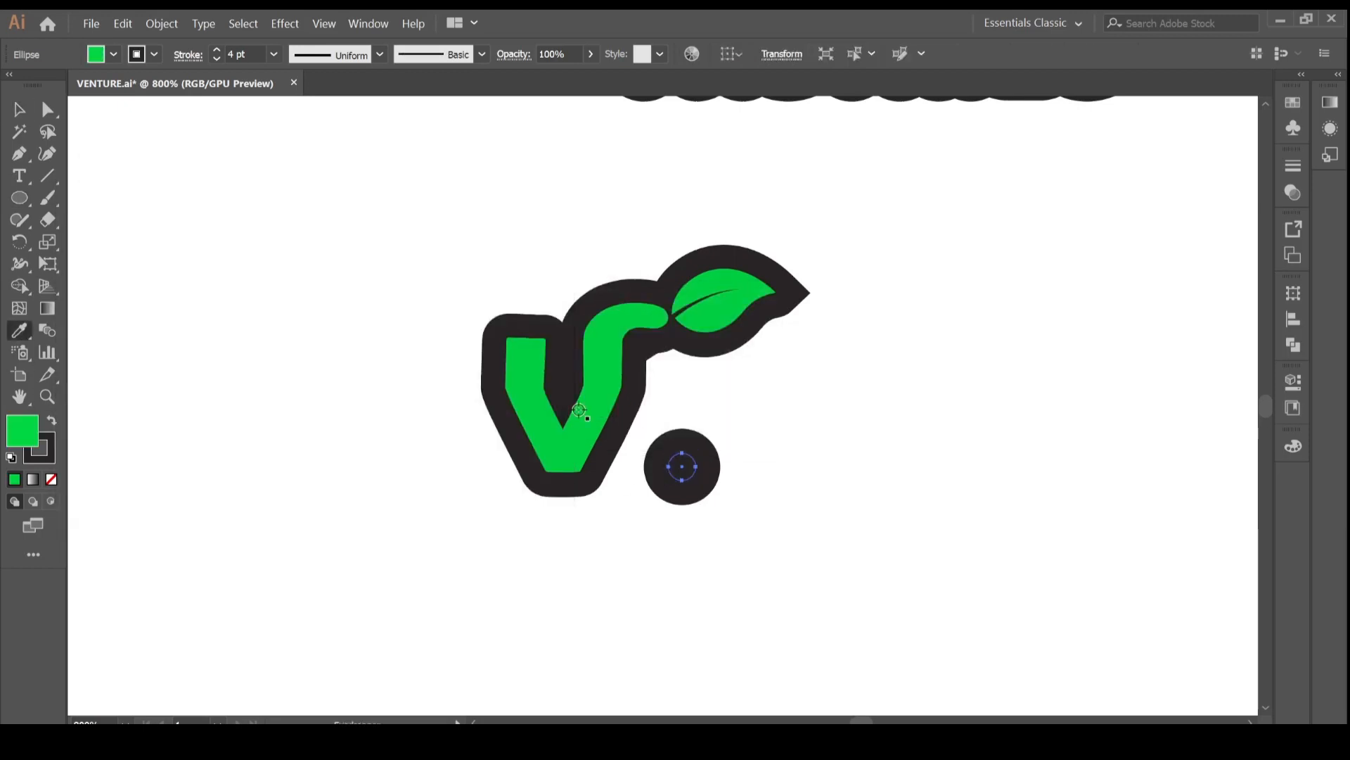
left_click(575, 427)
left_click(20, 111)
left_click_drag(682, 467, 654, 482)
left_click(745, 482)
triple_click(216, 50)
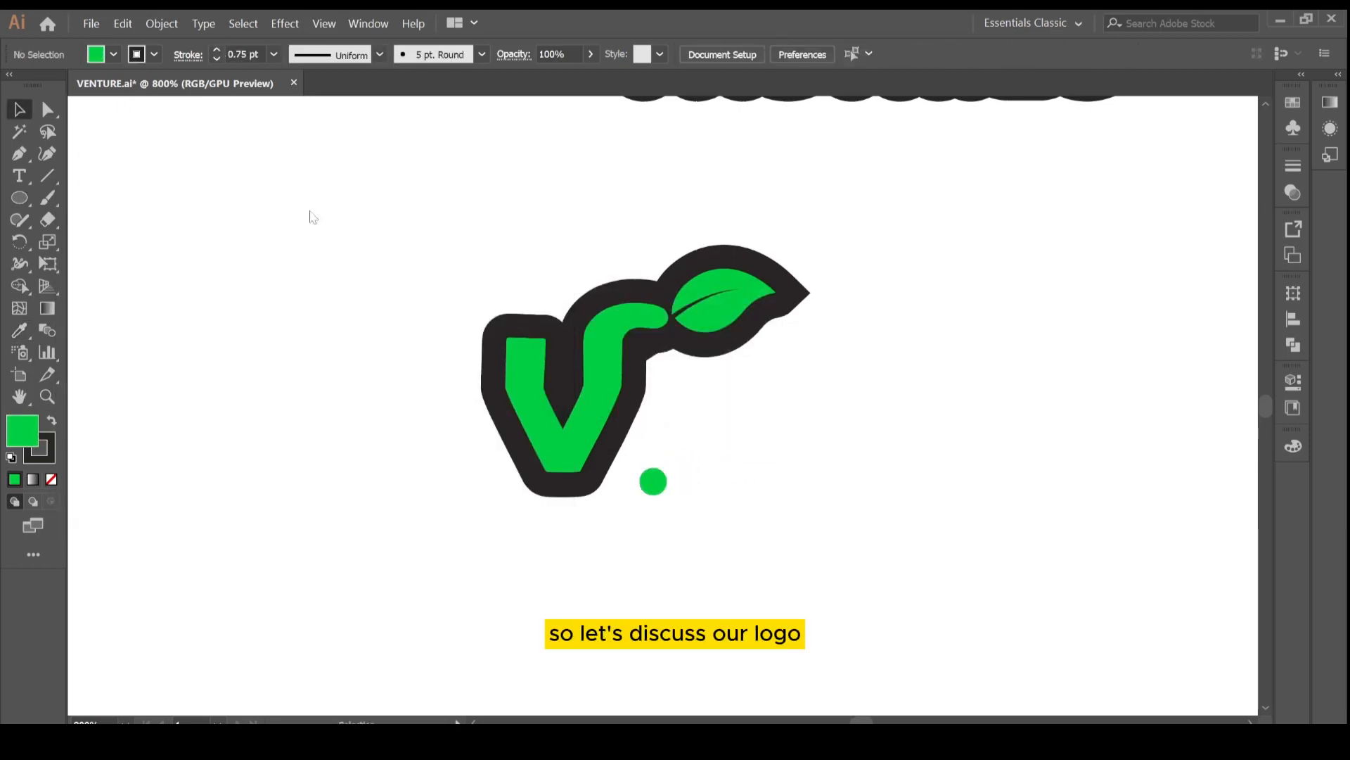
Give the small green dot a black outline, then delete the dot.
left_click(654, 482)
left_click(46, 456)
left_click(14, 480)
left_click(1076, 563)
left_click(730, 461)
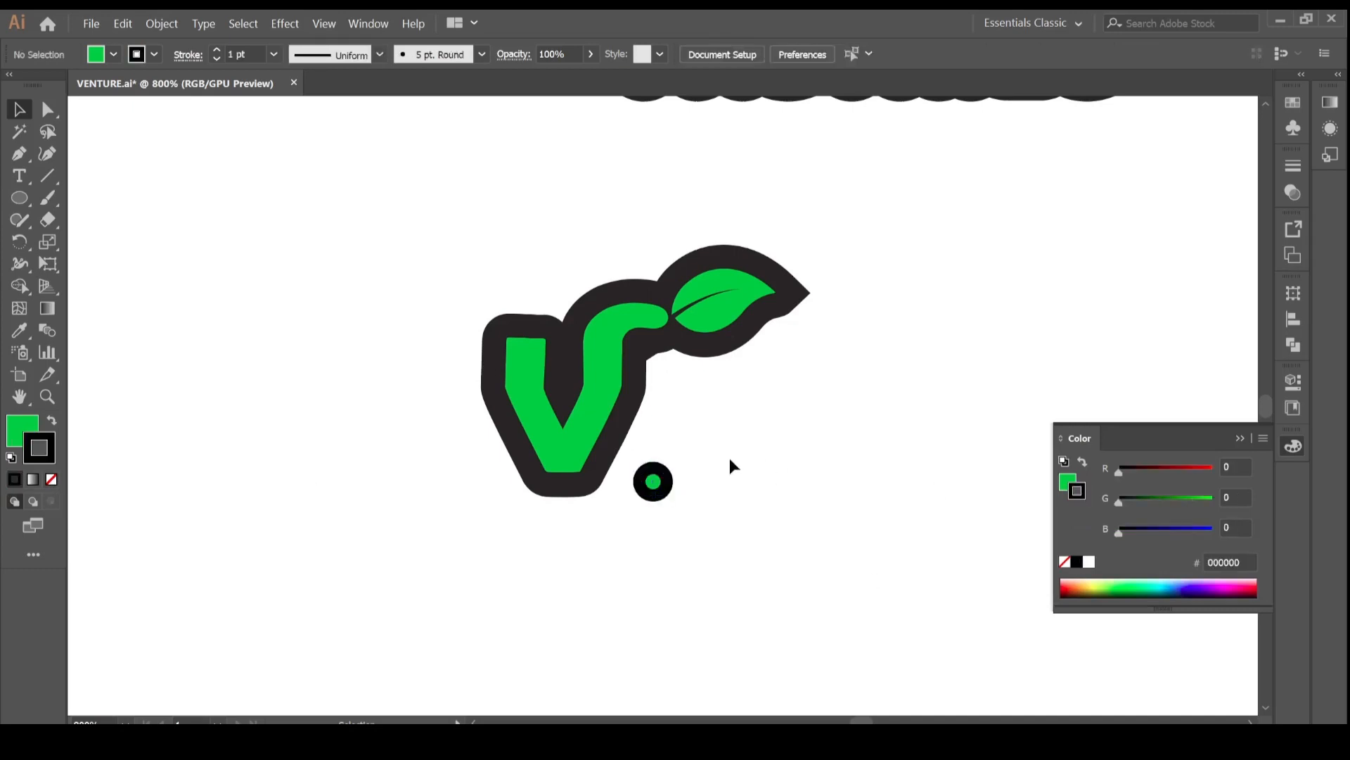
left_click(661, 481)
left_click(812, 439)
key("ctrl+minus")
key("ctrl+minus")
key("ctrl+minus")
key("ctrl+minus")
key("ctrl+plus")
key("ctrl+plus")
key("ctrl+plus")
left_click(655, 467)
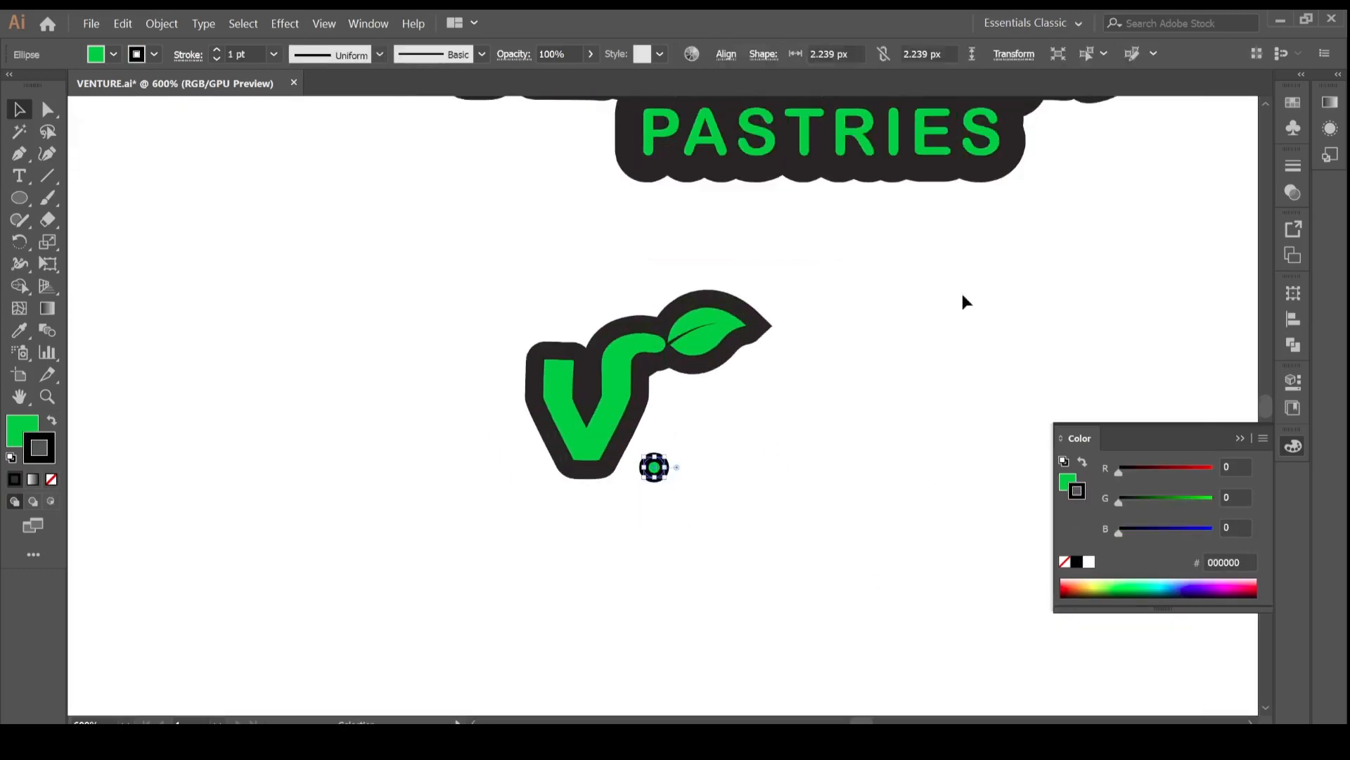
key("Delete")
Review the finished V icon and the three logo versions at different zoom levels.
left_click(598, 436)
left_click(710, 512)
left_click_drag(598, 429, 760, 477)
left_click(660, 536)
key("ctrl+minus")
key("ctrl+minus")
key("ctrl+minus")
key("ctrl+minus")
key("ctrl+minus")
key("ctrl+plus")
key("ctrl+plus")
key("ctrl+plus")
key("ctrl+plus")
scroll(783, 496, "up", 1)
left_click(883, 536)
key("ctrl+minus")
key("ctrl+minus")
key("ctrl+minus")
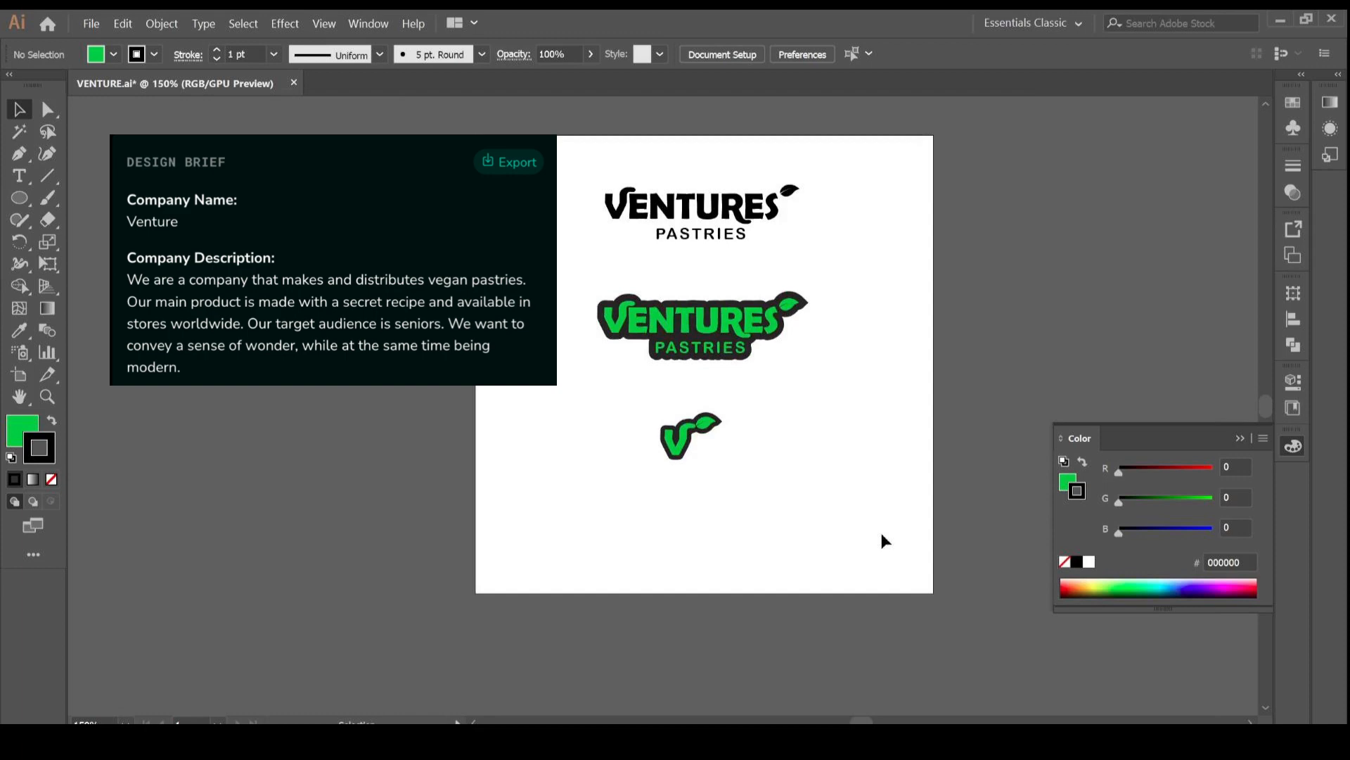
Select all three logo versions and move them down on the artboard.
left_click(618, 54)
left_click_drag(795, 429, 767, 450)
left_click_drag(711, 332, 710, 343)
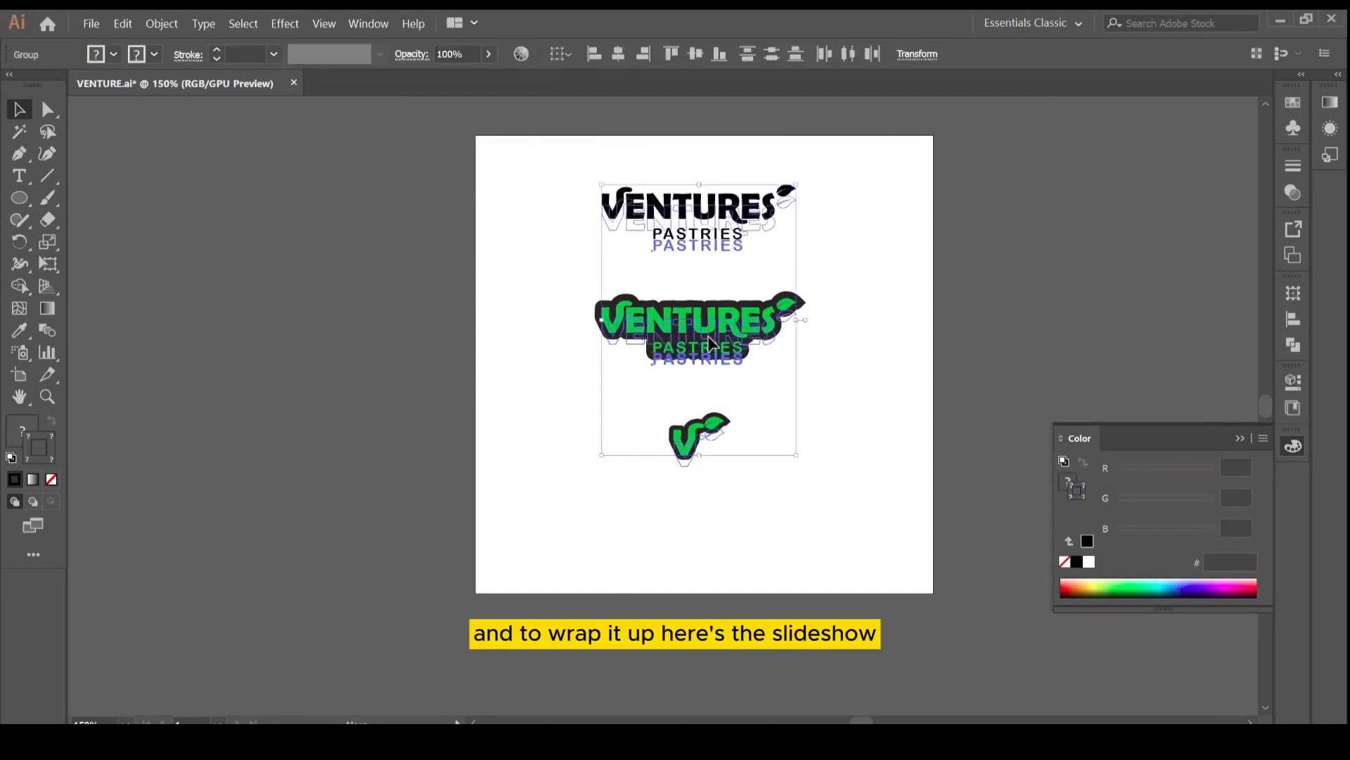